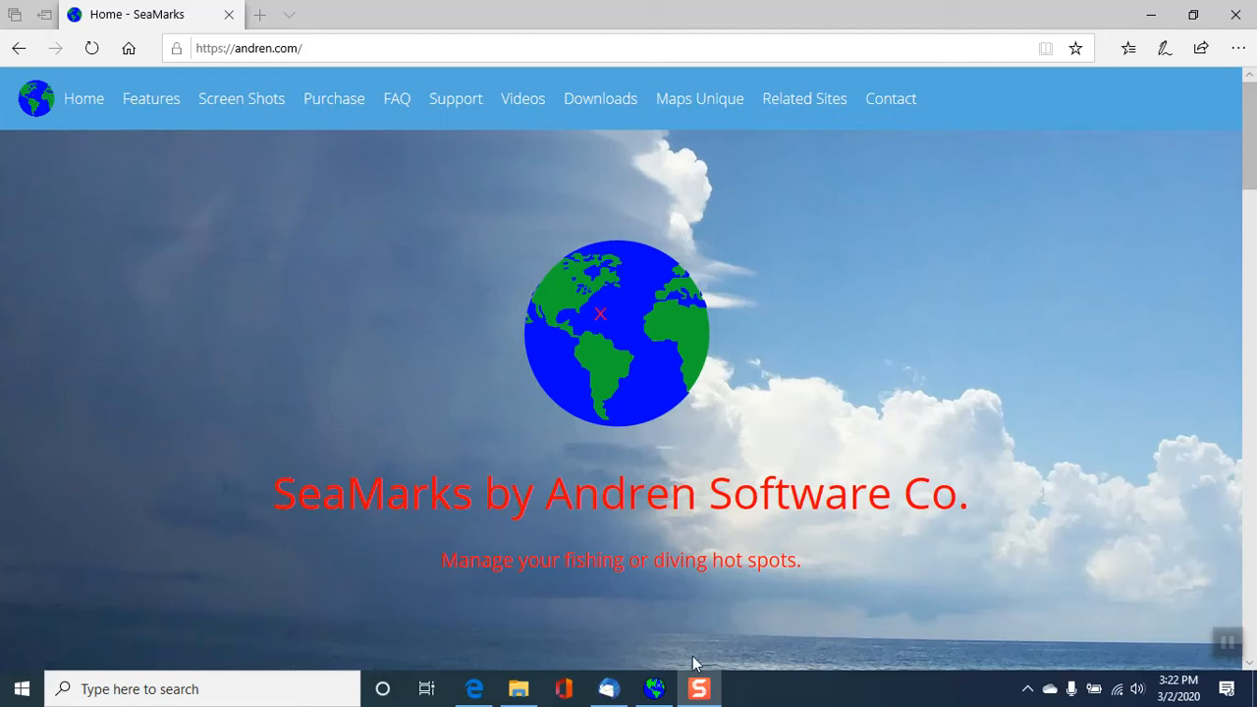
- Switch to SeaMarks and display the Test_file waypoints on the chart
left_click(654, 689)
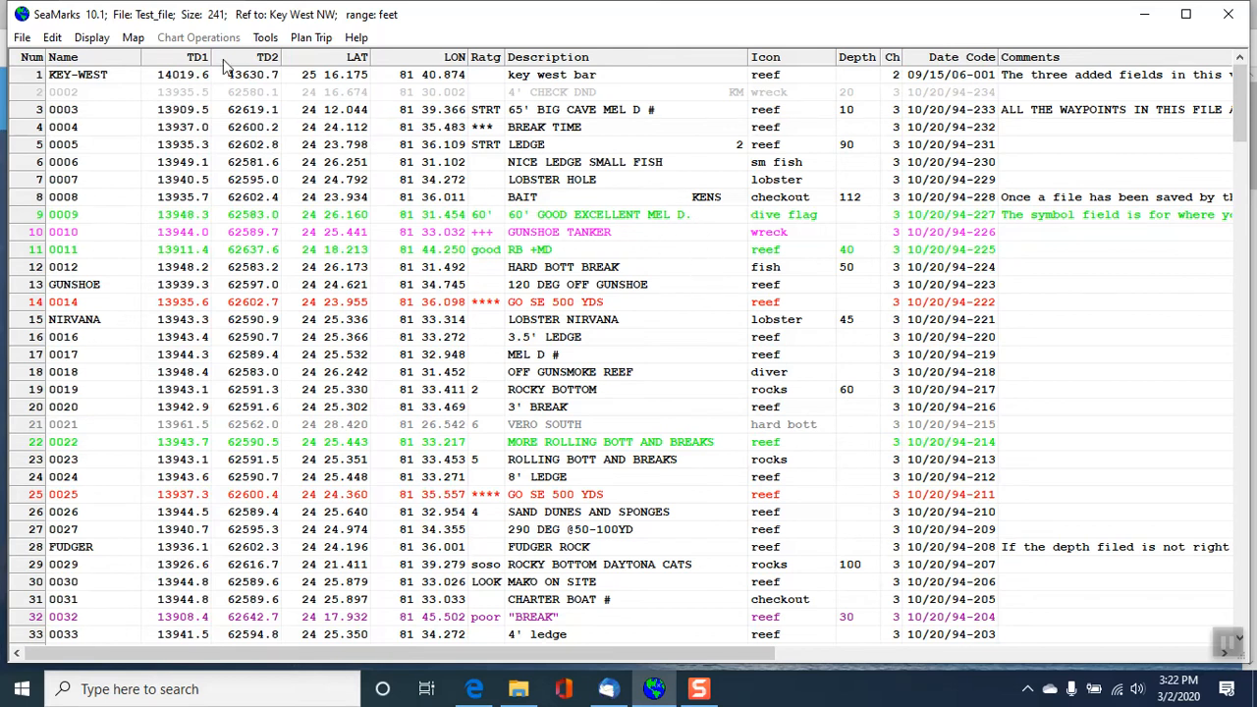
left_click(94, 39)
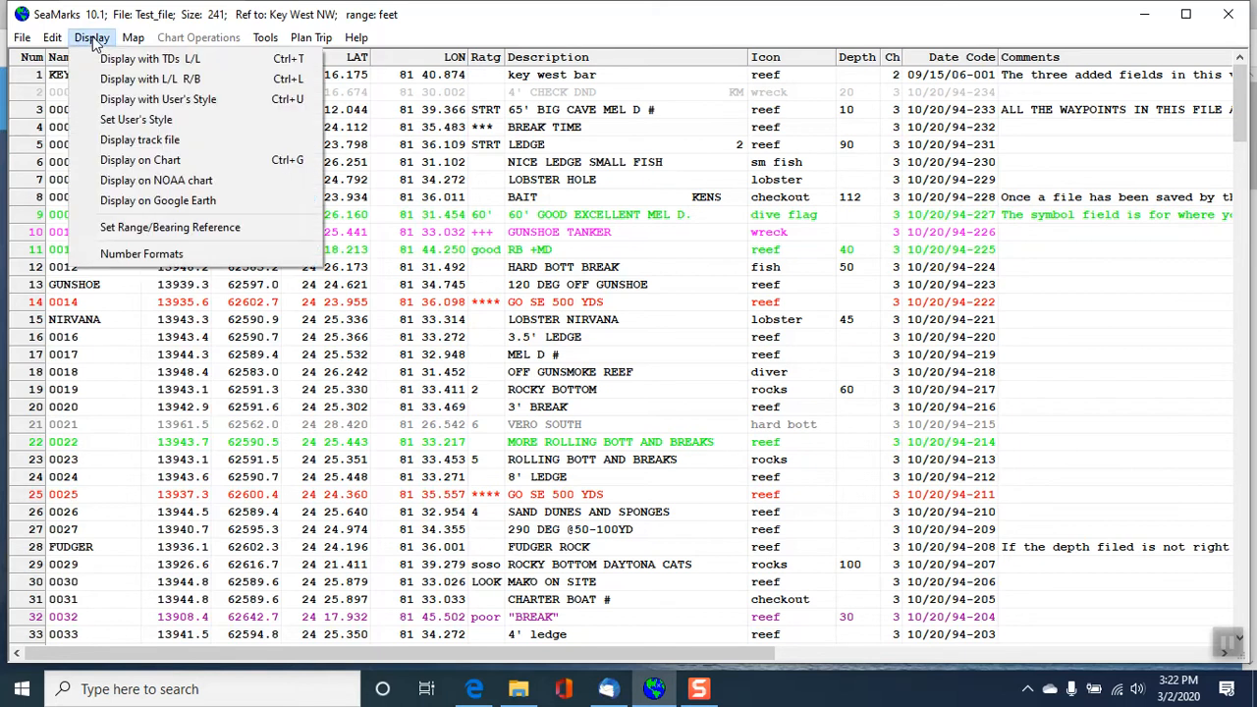
left_click(118, 167)
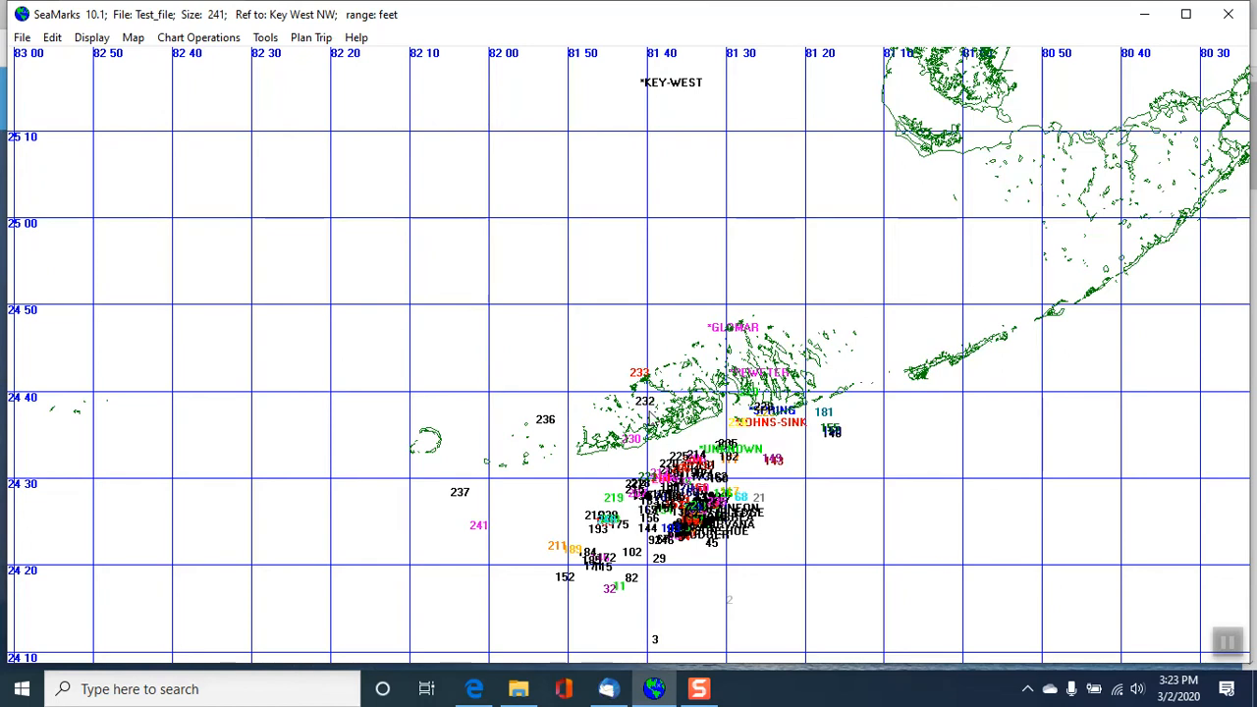
- Select the area around the dense waypoint cluster south of the Keys to chart it enlarged
left_click(222, 42)
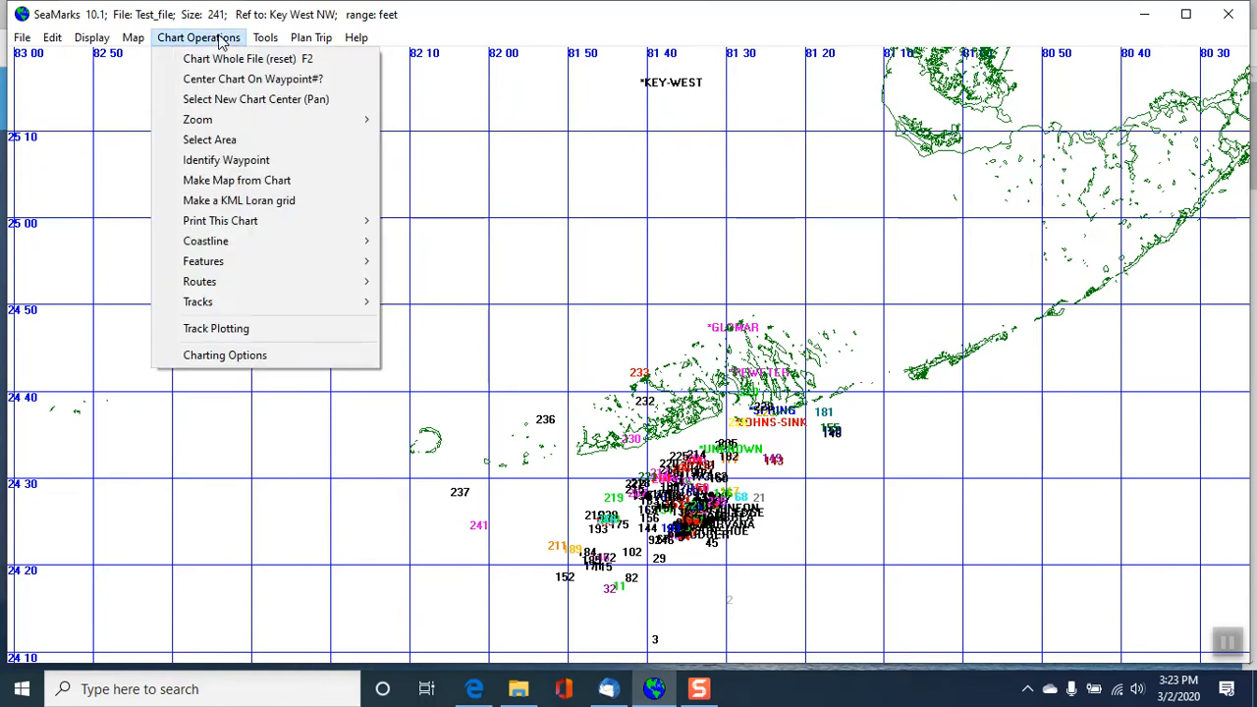
left_click(218, 138)
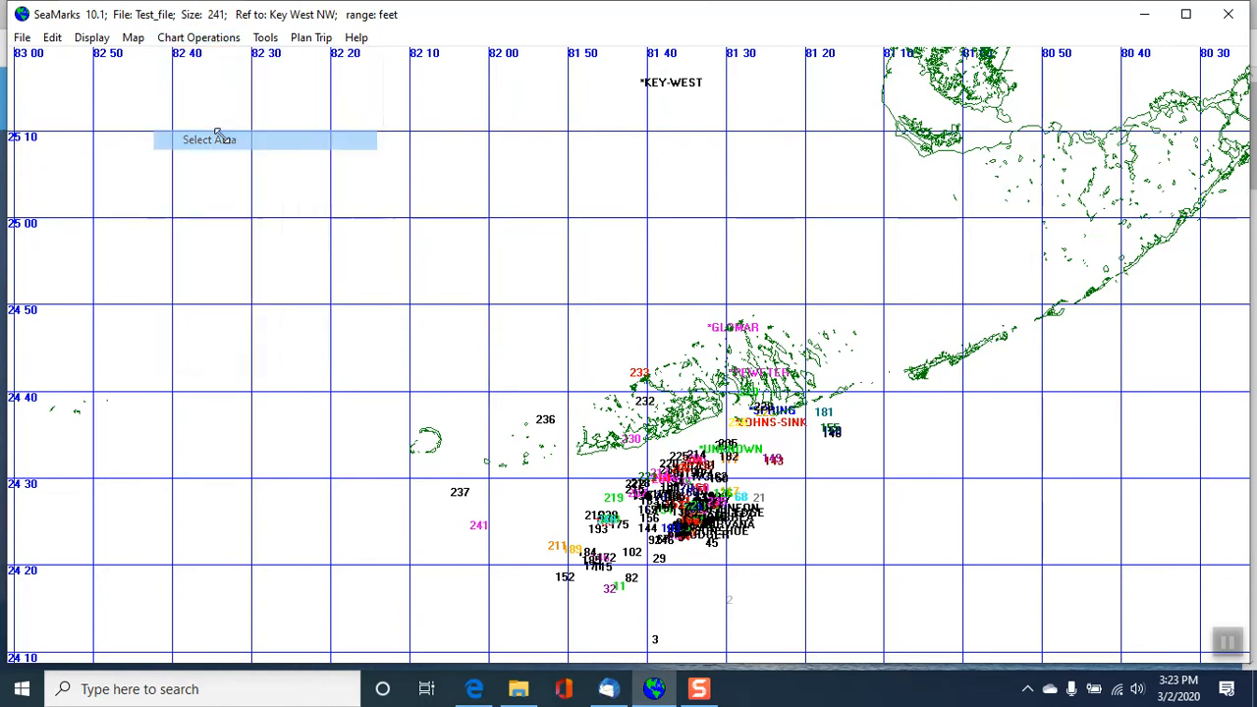
left_click_drag(617, 479, 776, 535)
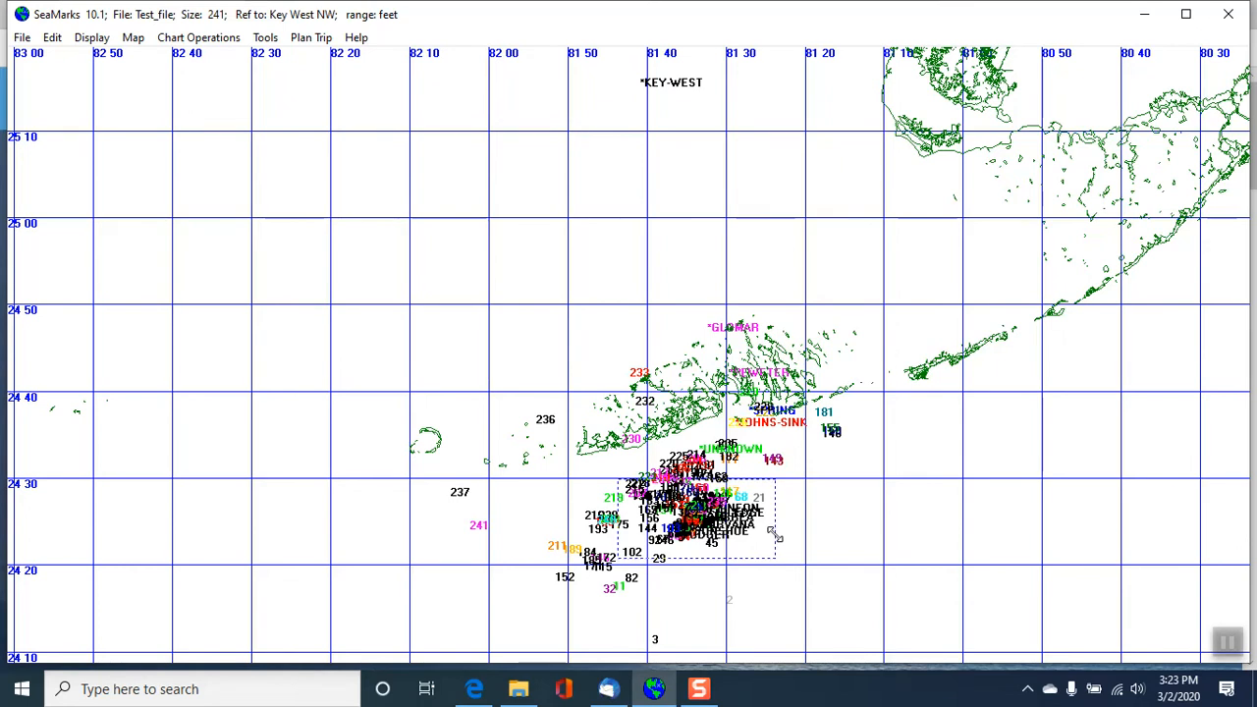
left_click(774, 536)
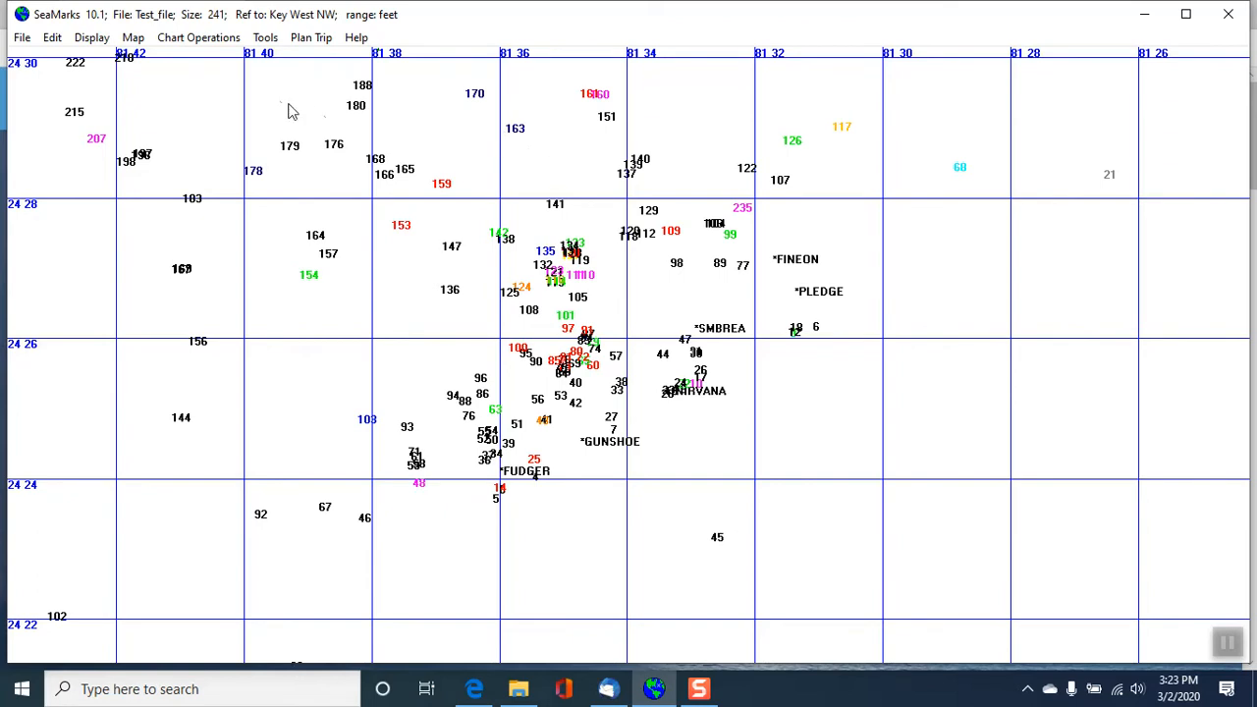
- Turn on labelled Loran lines in the charting options, using chain 3 7980W/7980Z
left_click(199, 39)
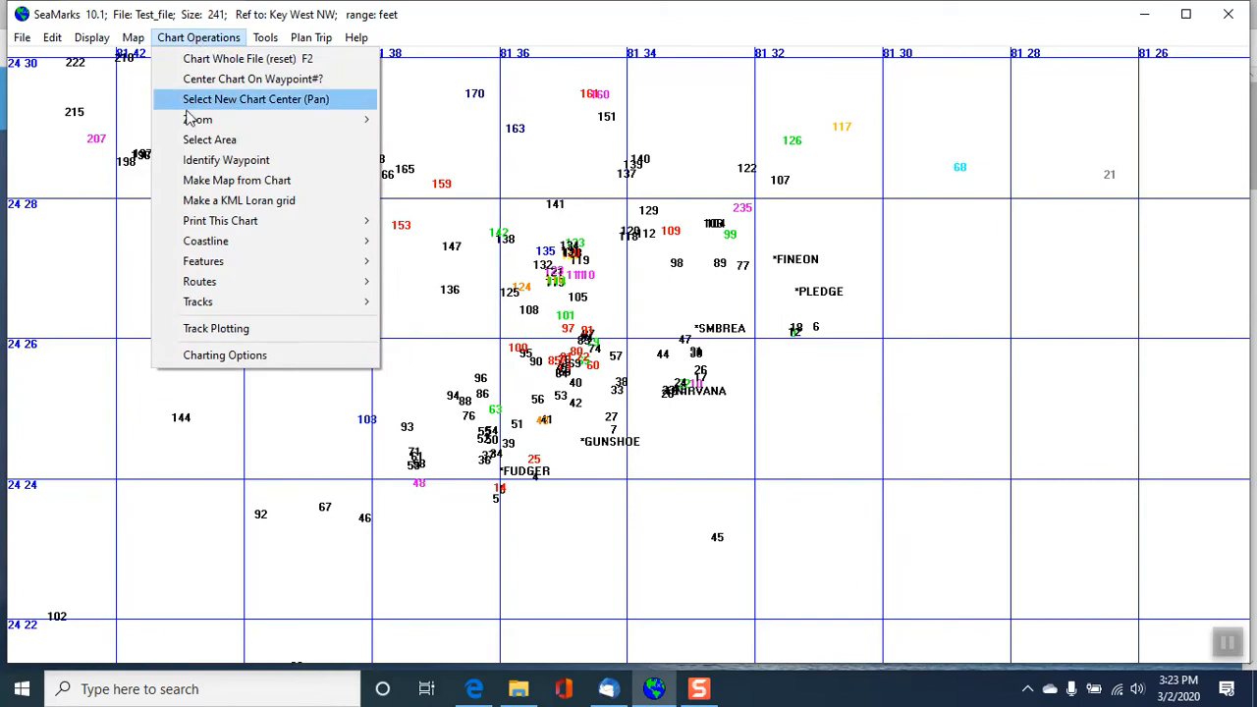
left_click(224, 355)
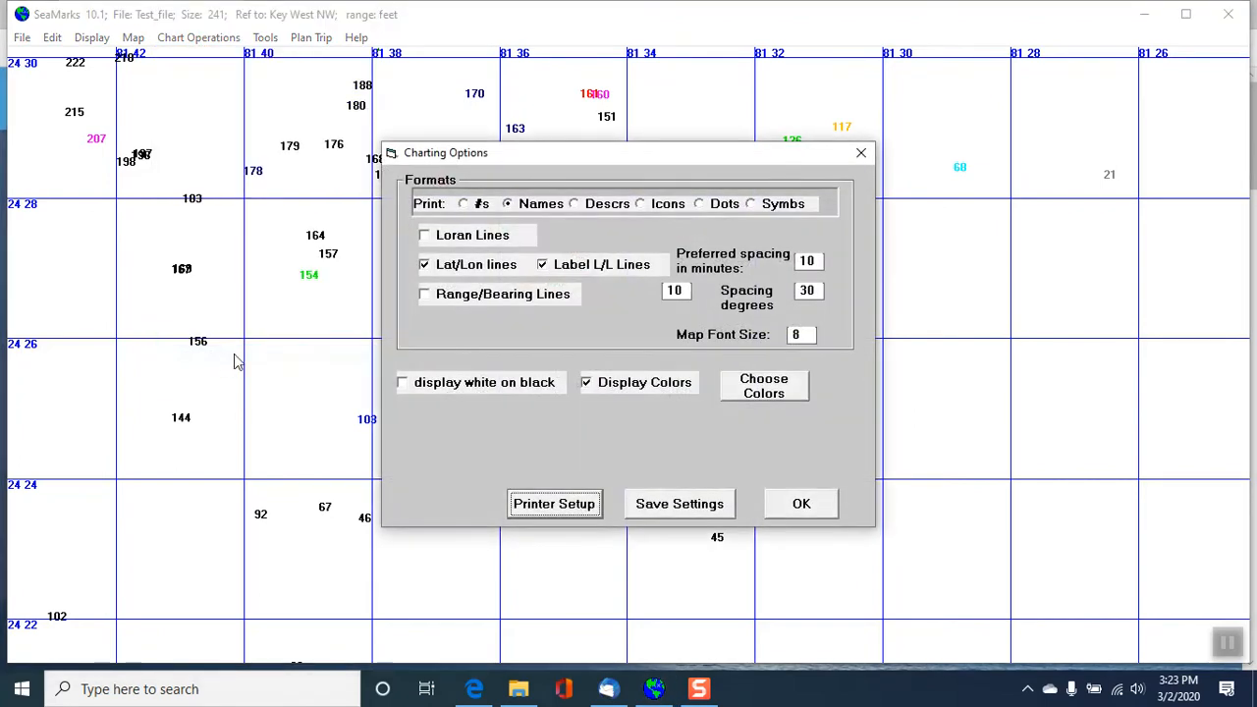
left_click(424, 237)
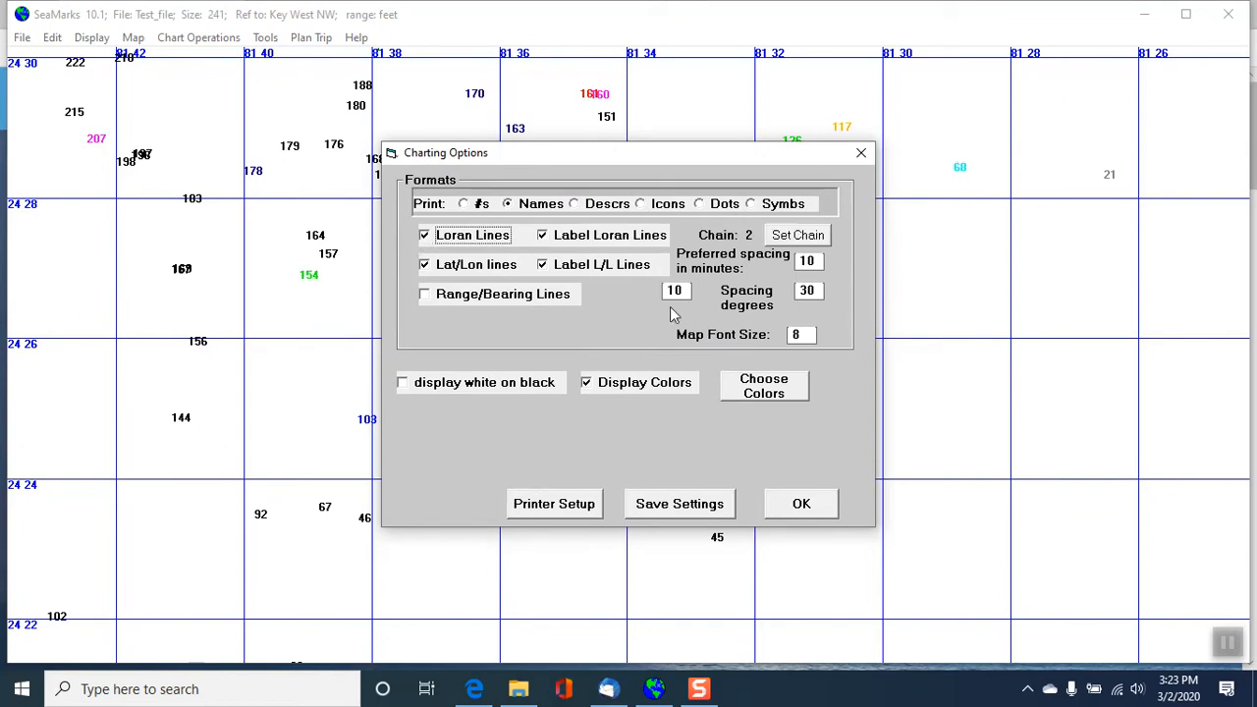
left_click(796, 238)
left_click(491, 324)
left_click(590, 481)
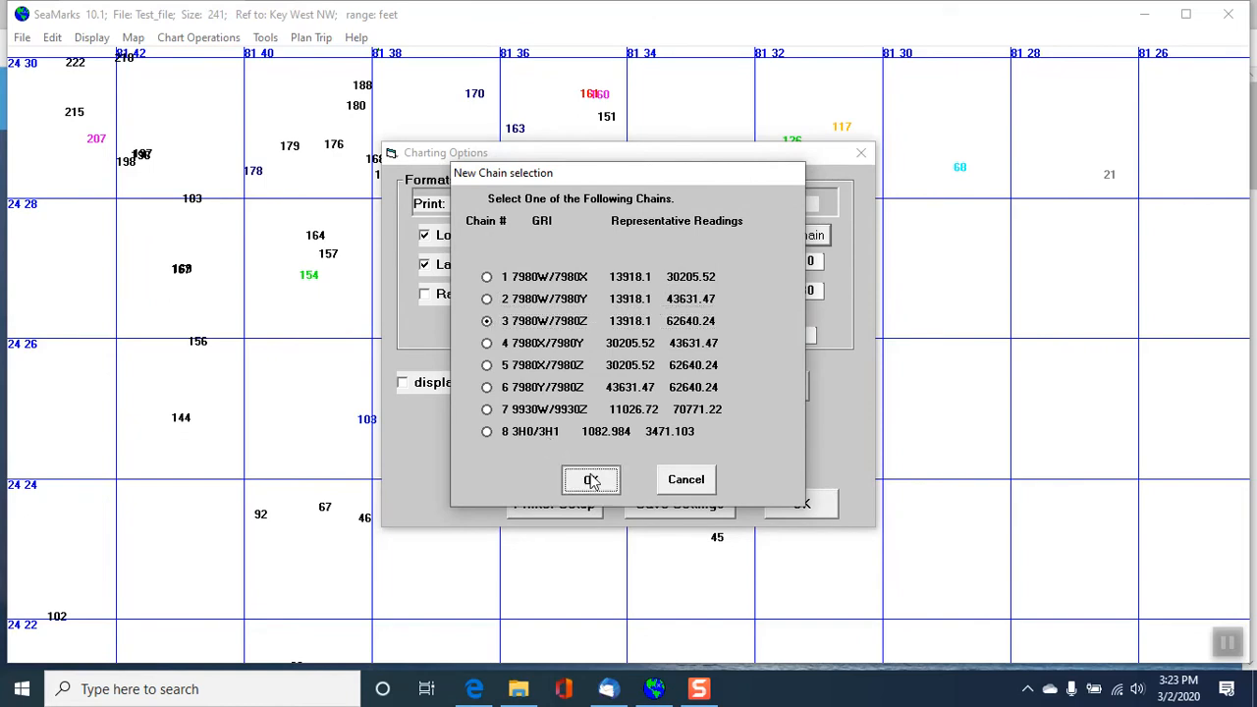
left_click(796, 507)
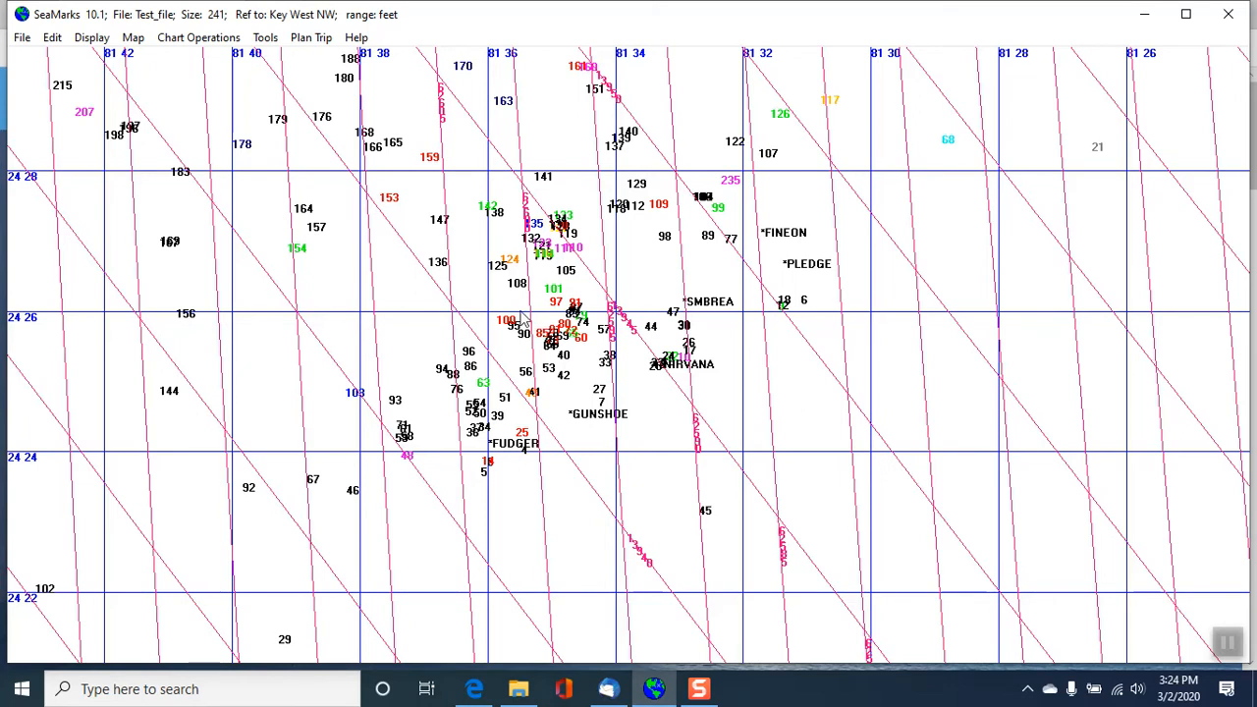
- Start making a map from the current chart and name the map file KW1
left_click(198, 43)
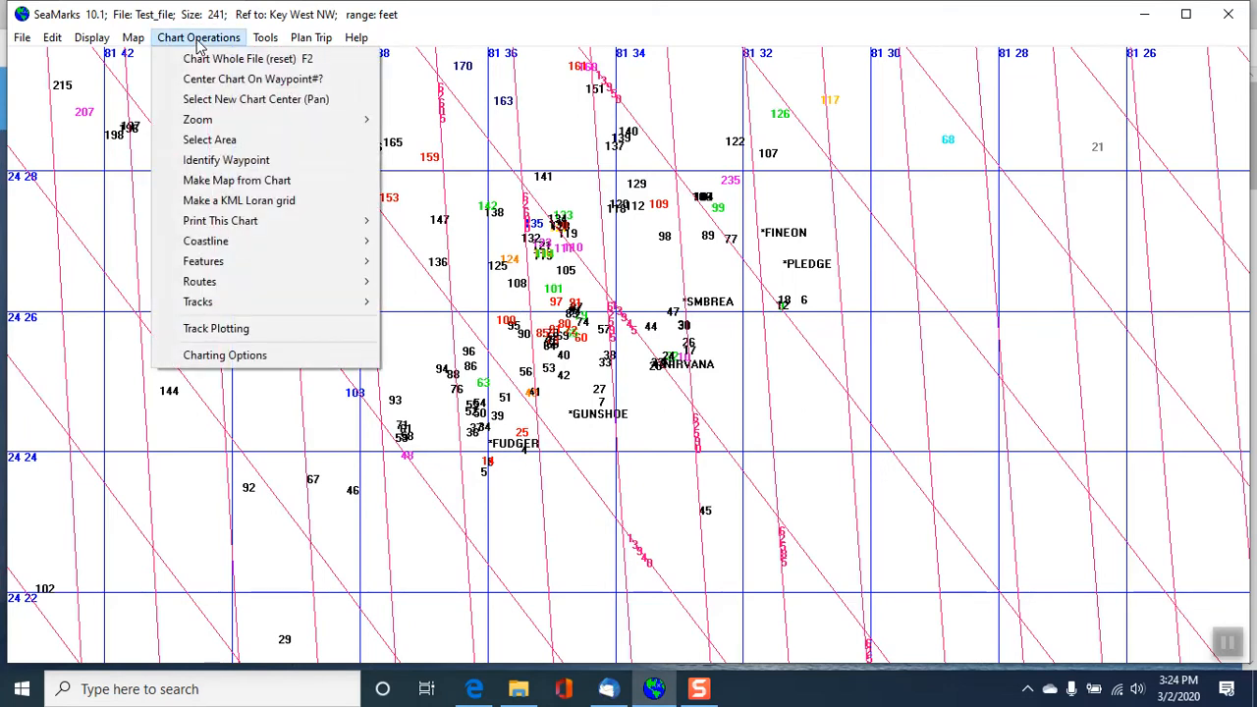
left_click(222, 183)
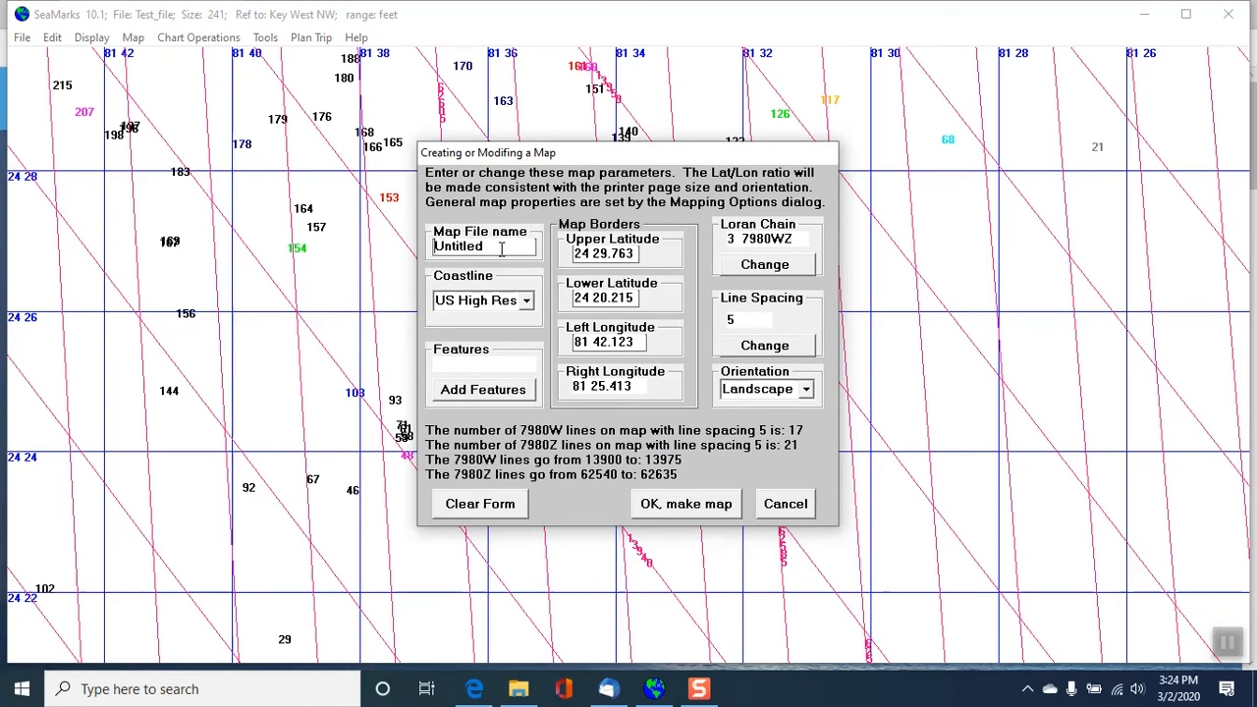
left_click_drag(500, 246, 387, 246)
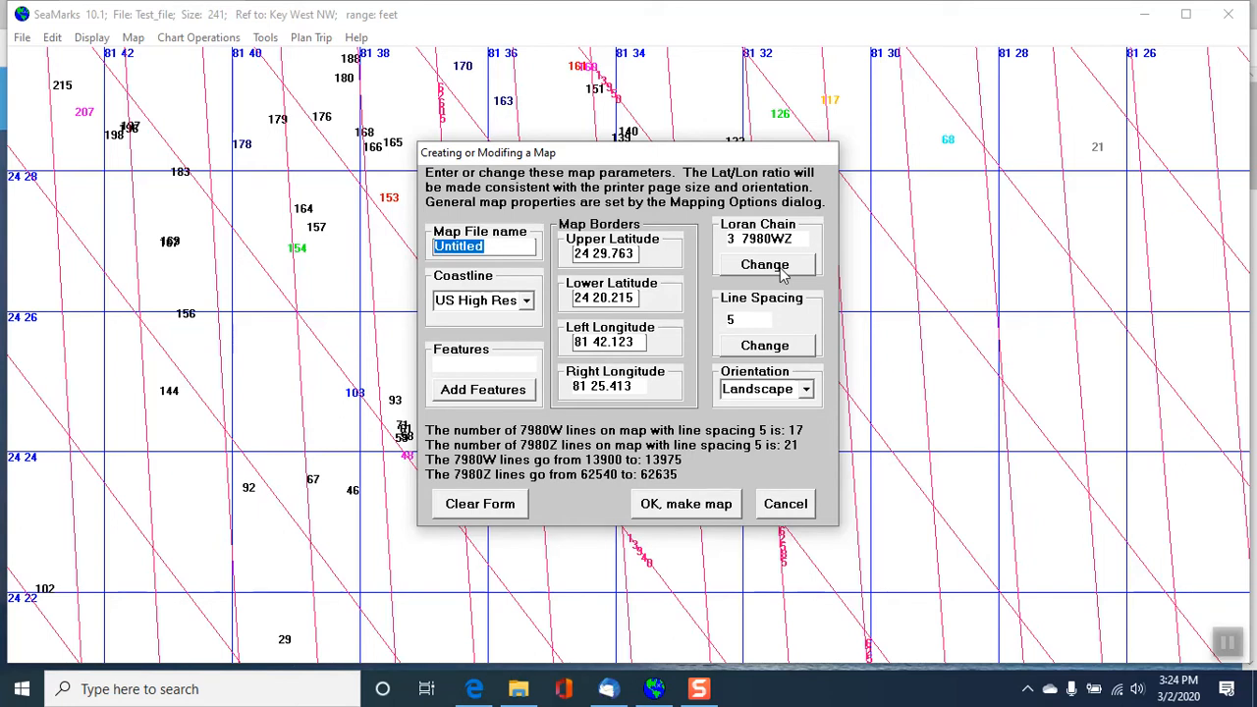
type("KW1")
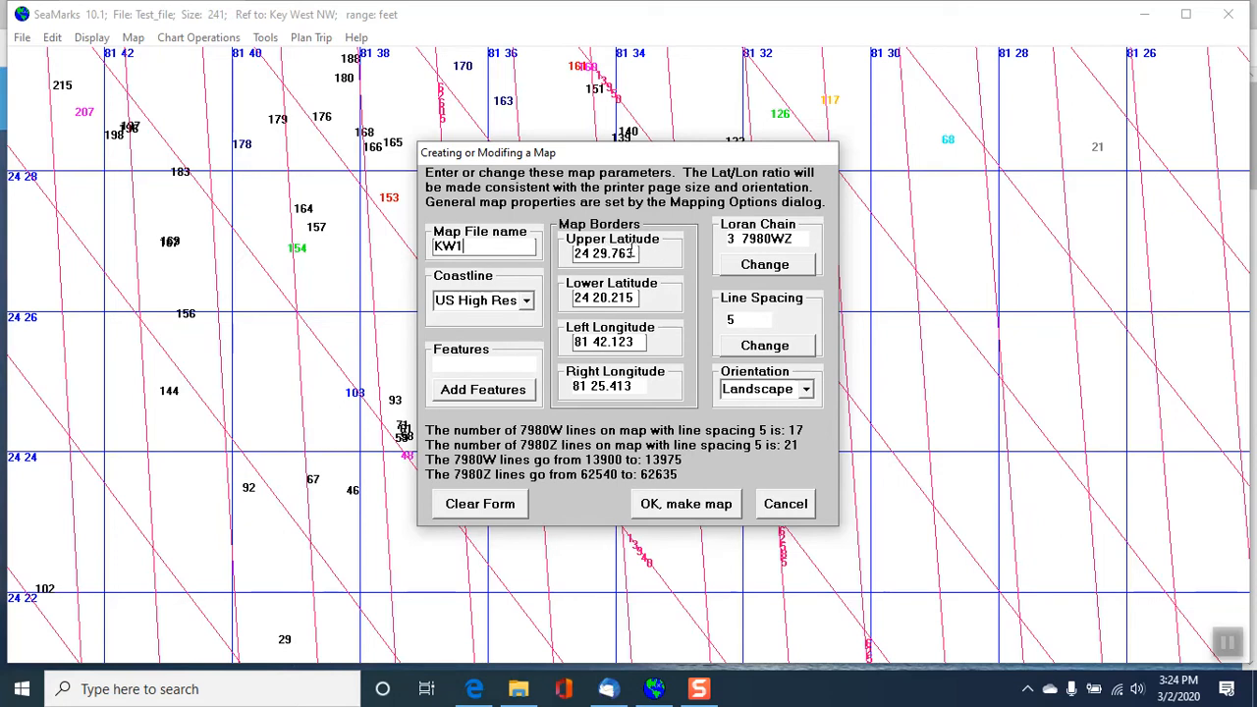
- Round the map borders to upper latitude 24 29, lower latitude 24 20 and left longitude 81 42
left_click_drag(636, 253, 613, 254)
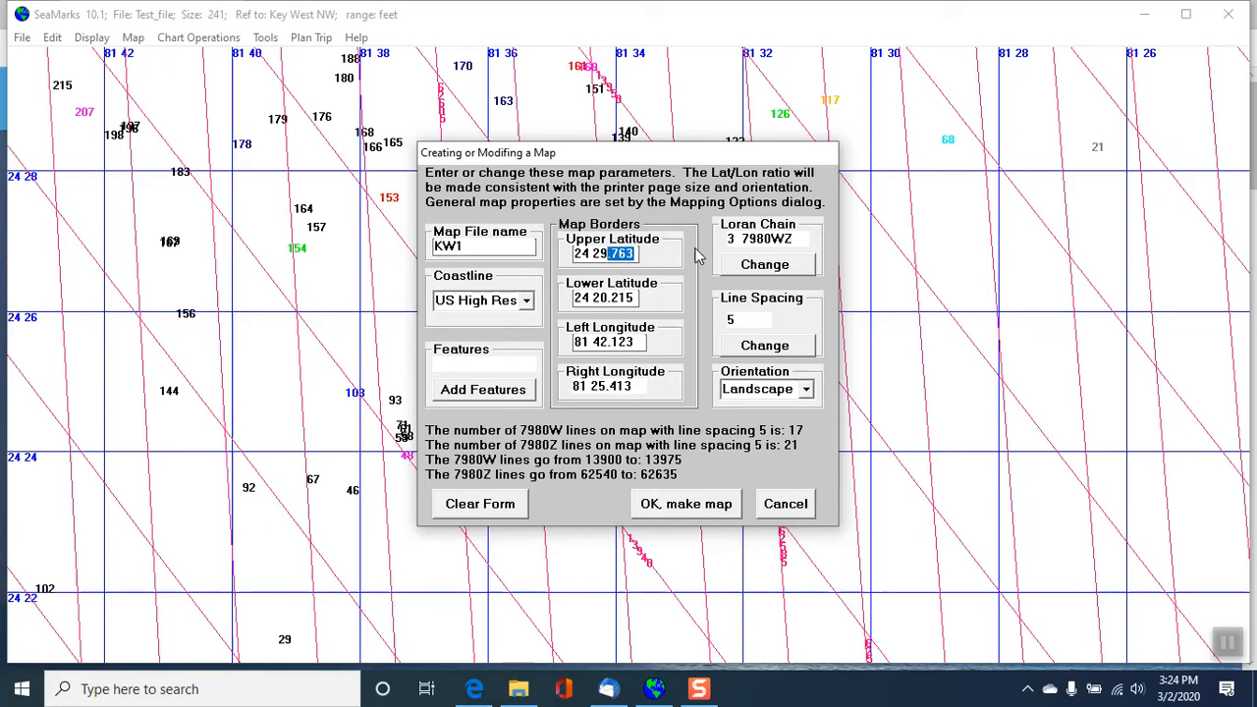
key("BackSpace")
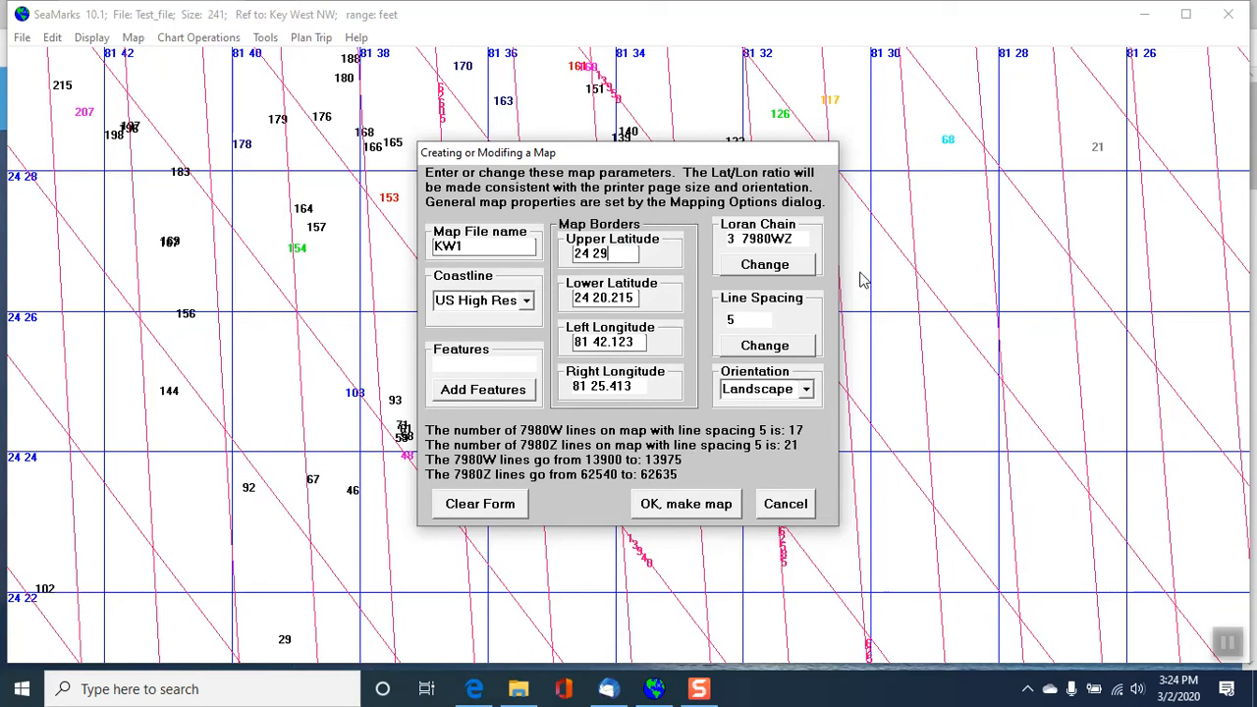
left_click(633, 295)
left_click_drag(623, 298, 610, 305)
key("BackSpace")
key("BackSpace")
left_click_drag(637, 340, 608, 341)
key("BackSpace")
key("BackSpace")
left_click(616, 386)
- Make the map, save it as KW1.MAP in the SeaMarks folder, and leave the map parameters dialog
left_click(684, 506)
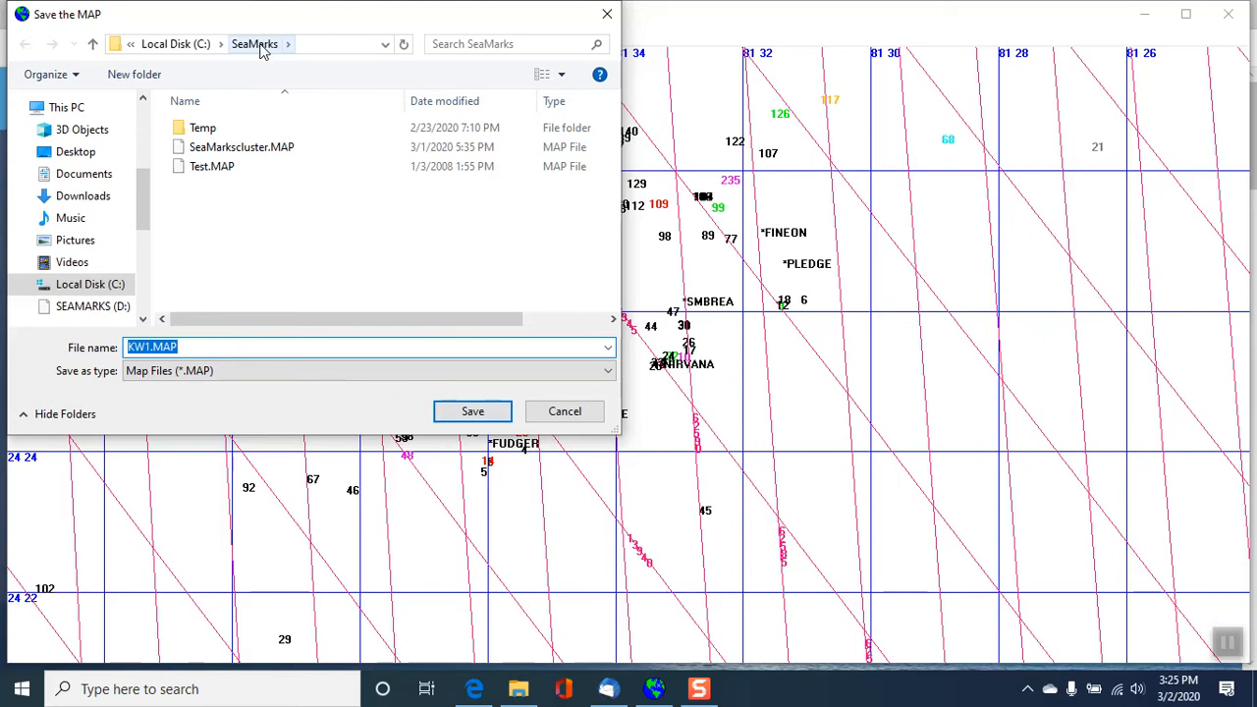
left_click(473, 417)
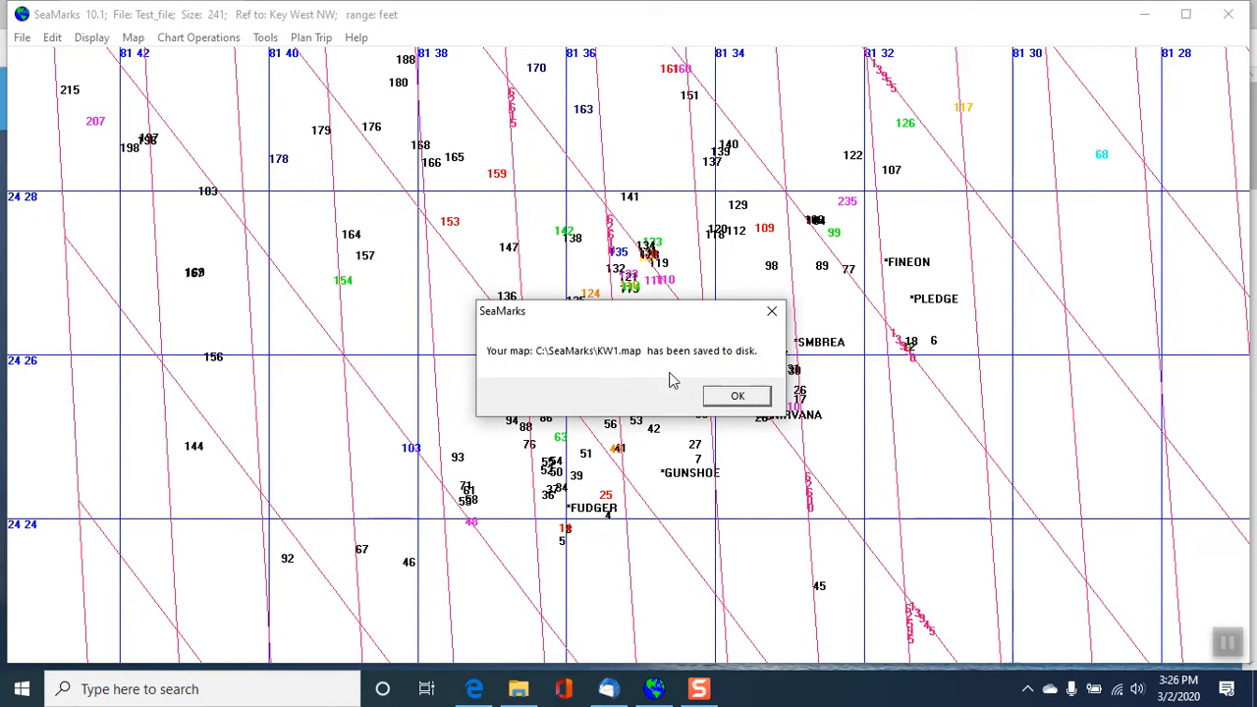
left_click(737, 396)
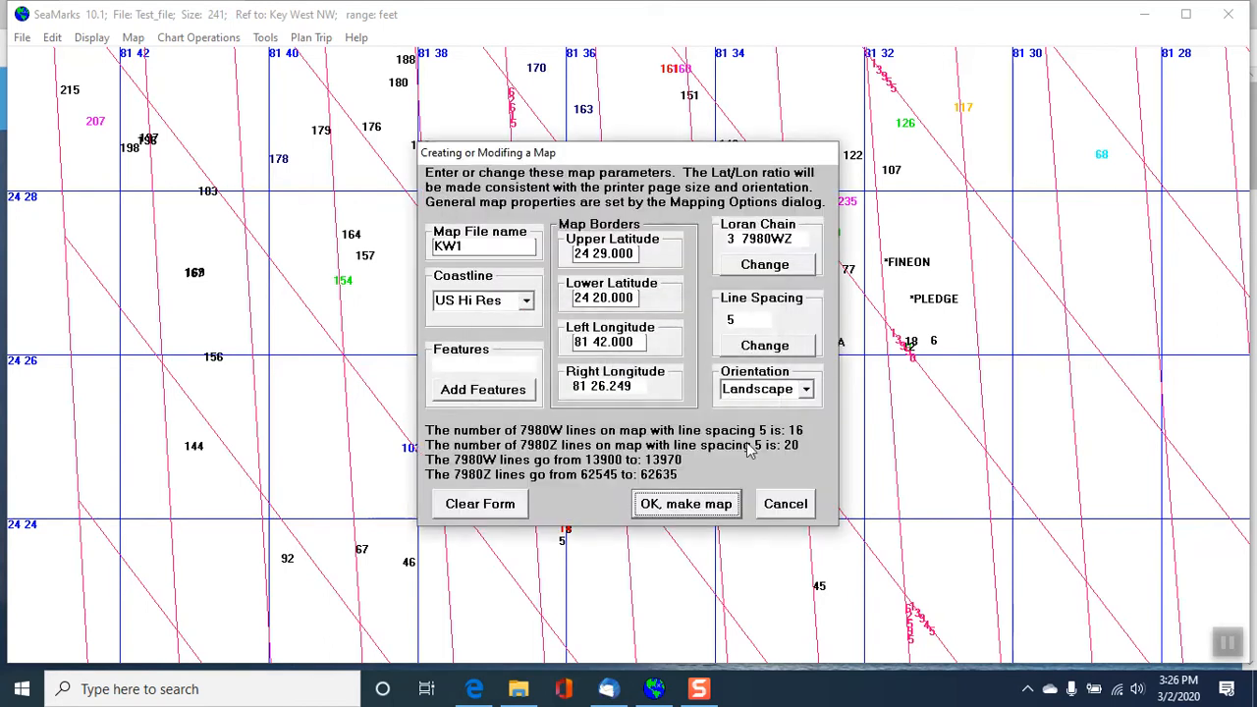
left_click(791, 505)
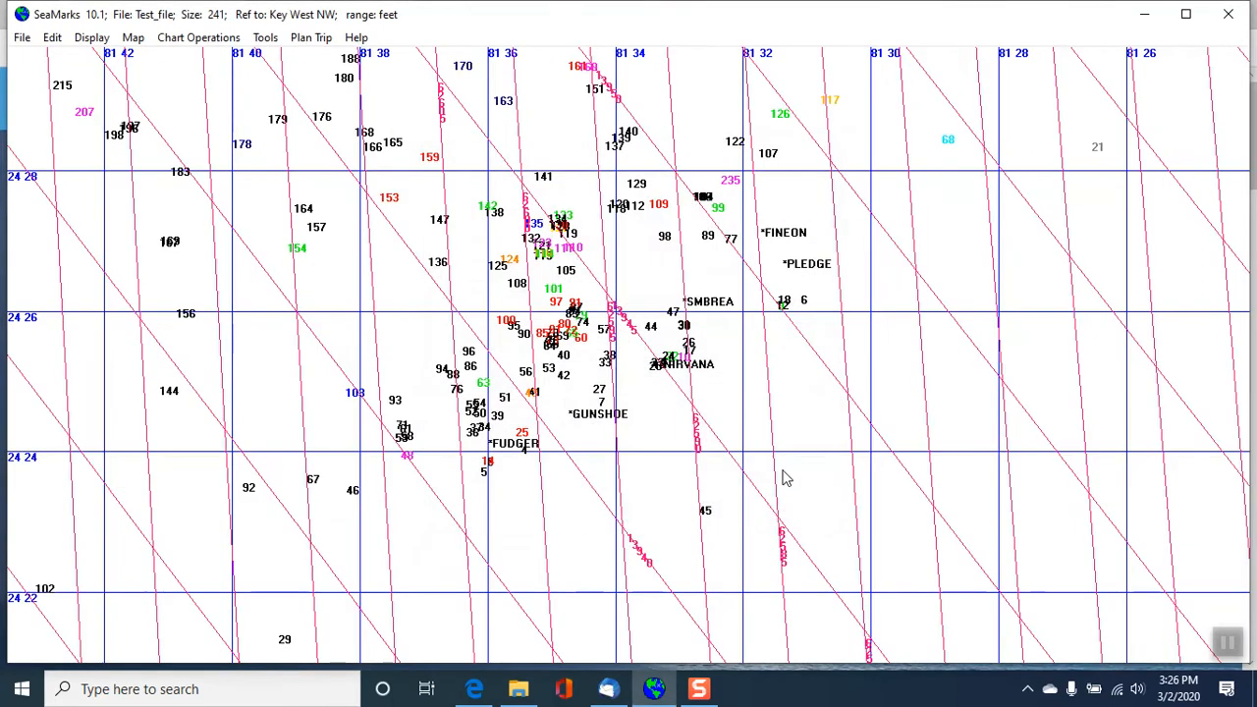
- View the saved KW1.MAP on the chart and zoom out 2X to show its whole border
left_click(134, 39)
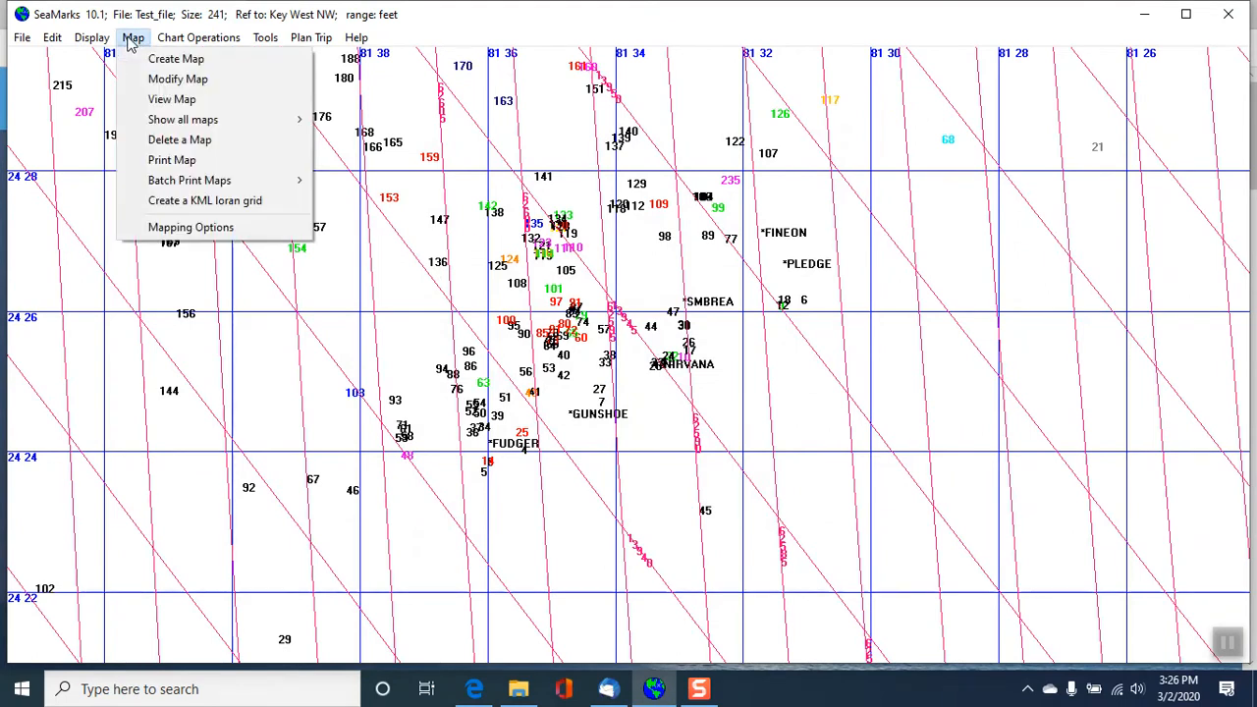
left_click(165, 103)
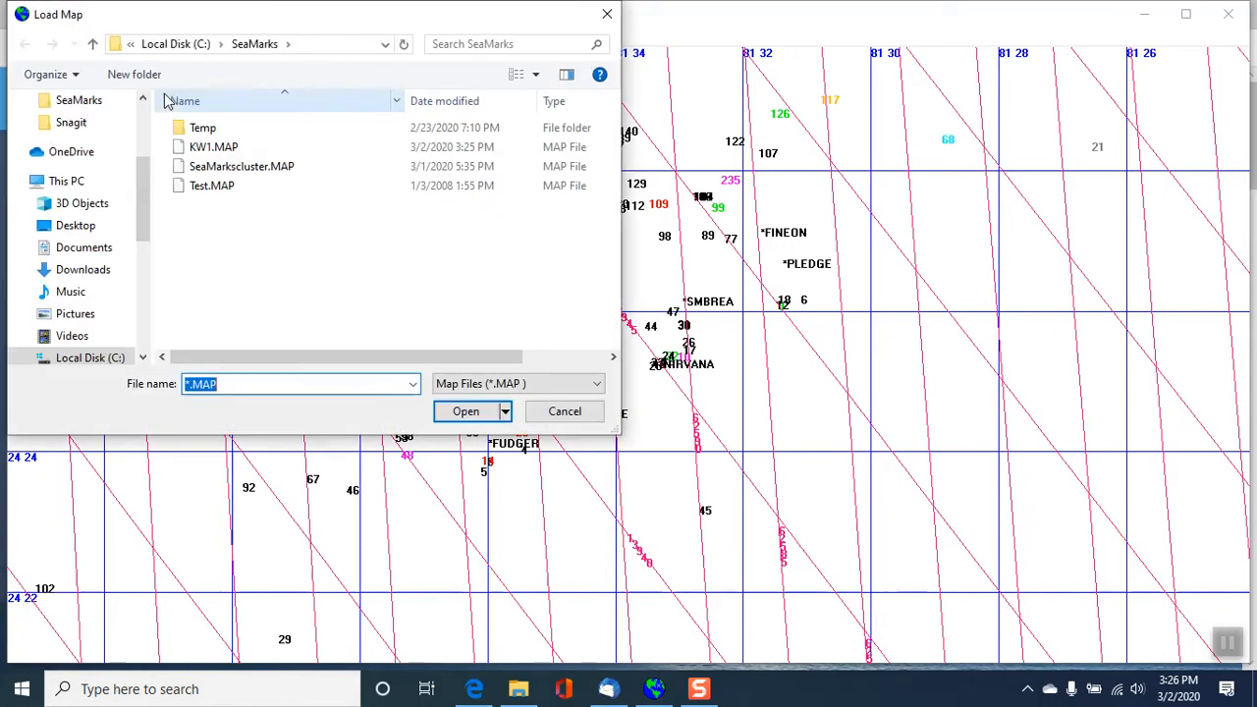
double_click(212, 149)
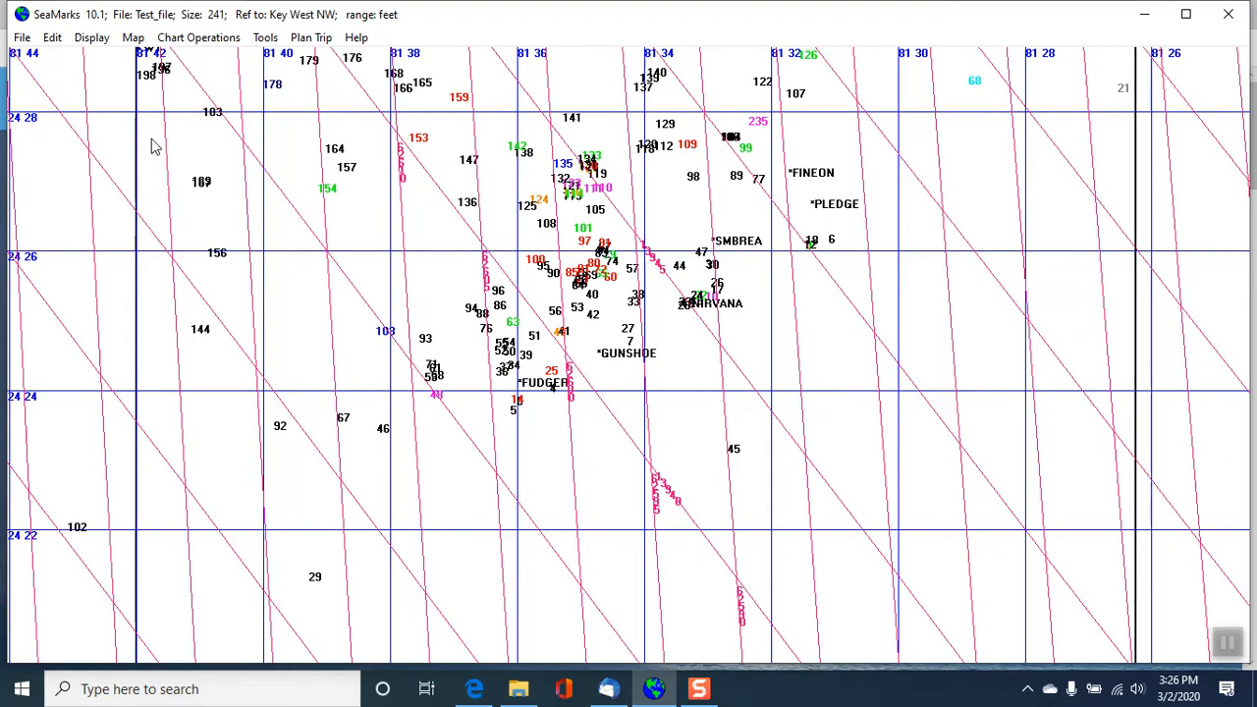
left_click(193, 42)
mouse_move(287, 126)
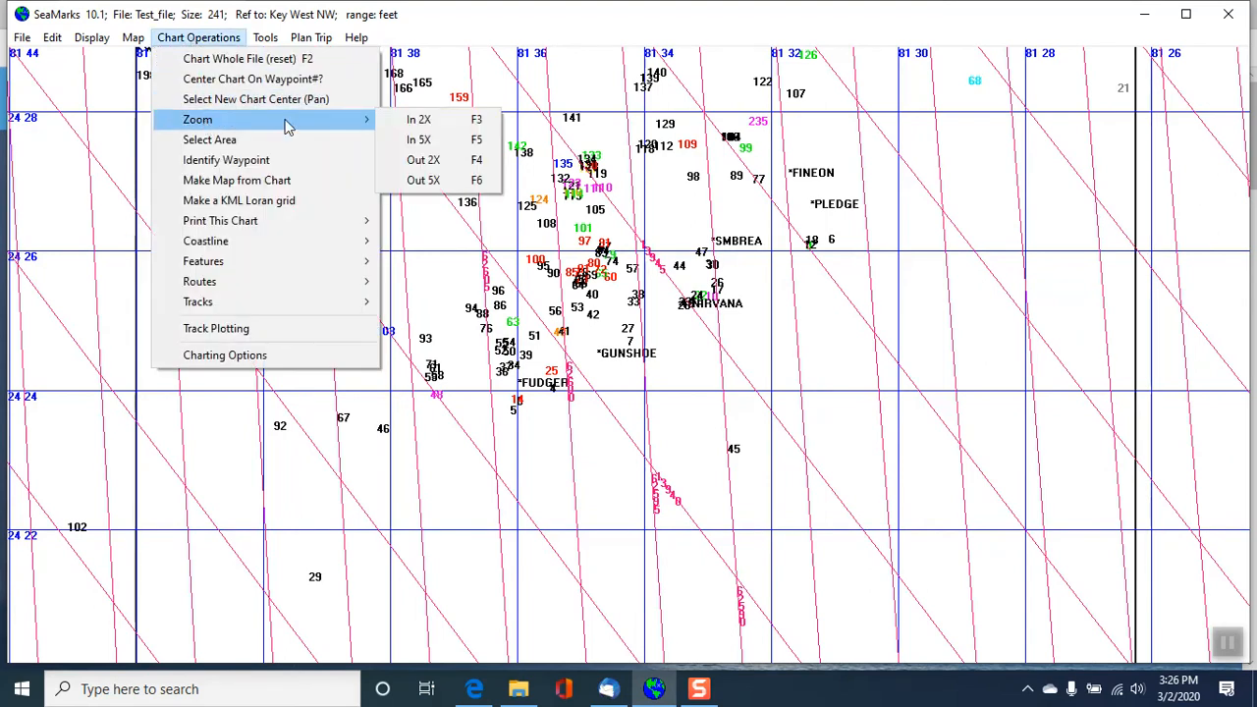
left_click(429, 161)
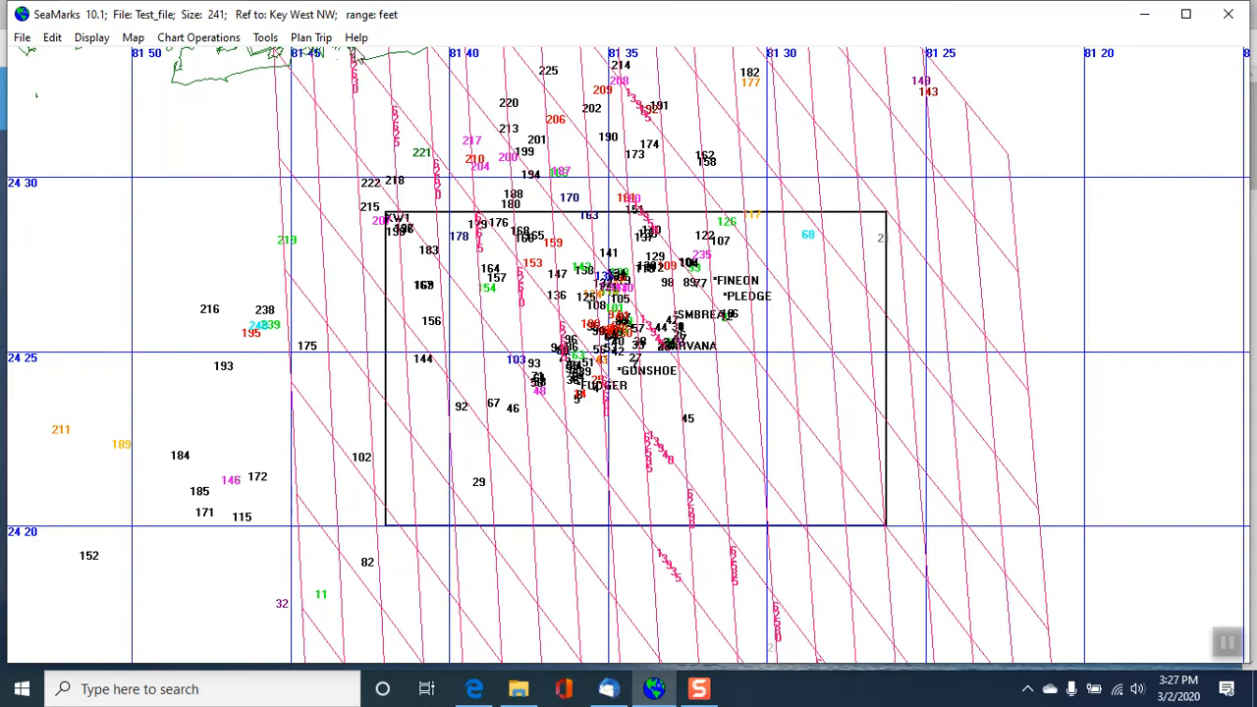
left_click(133, 39)
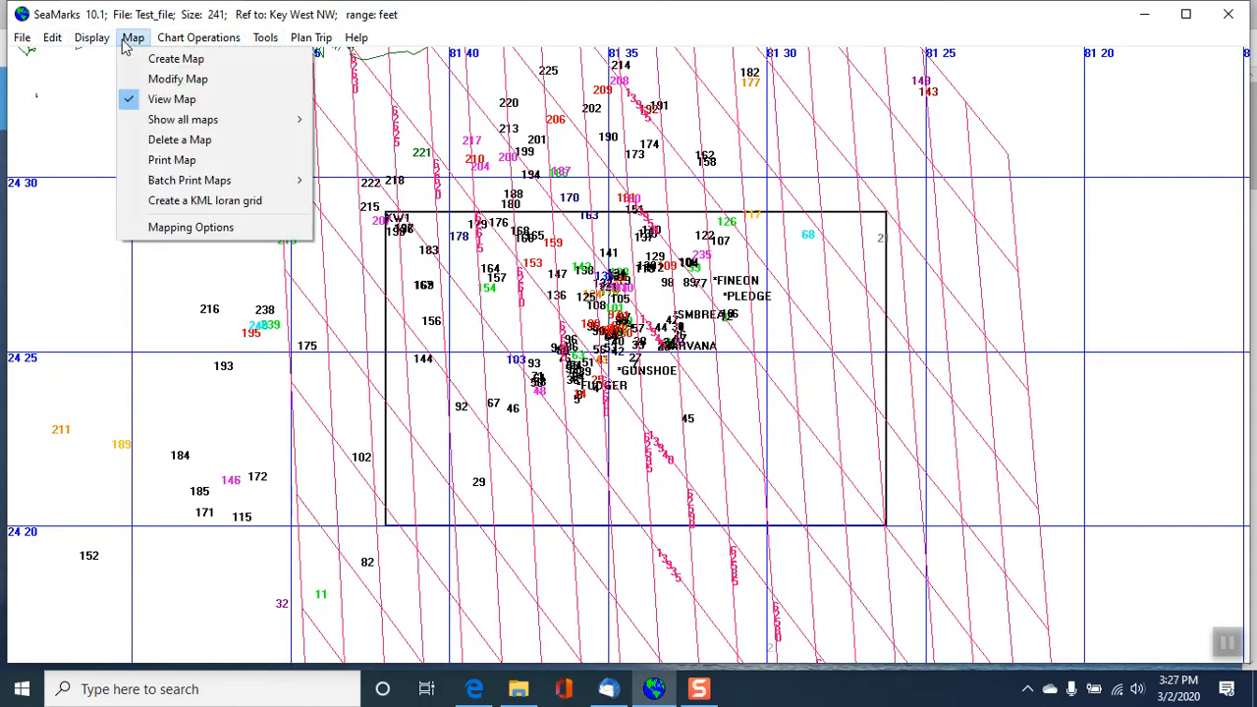
mouse_move(200, 181)
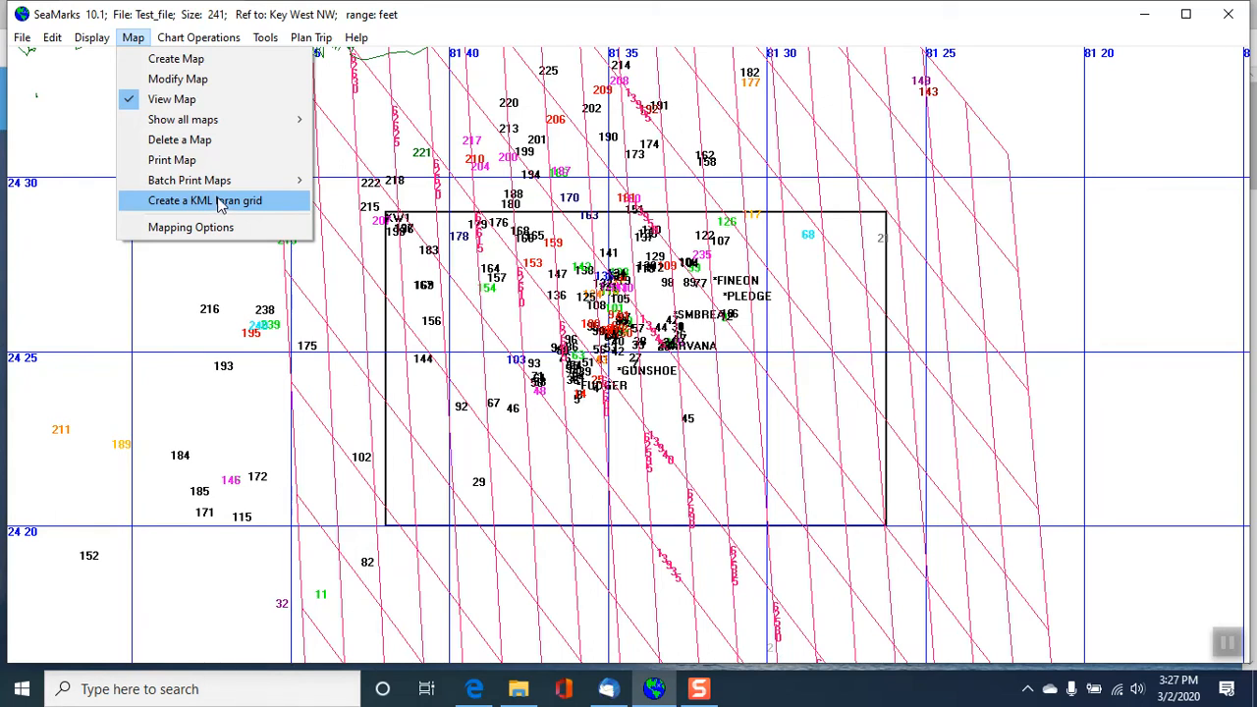
left_click(363, 167)
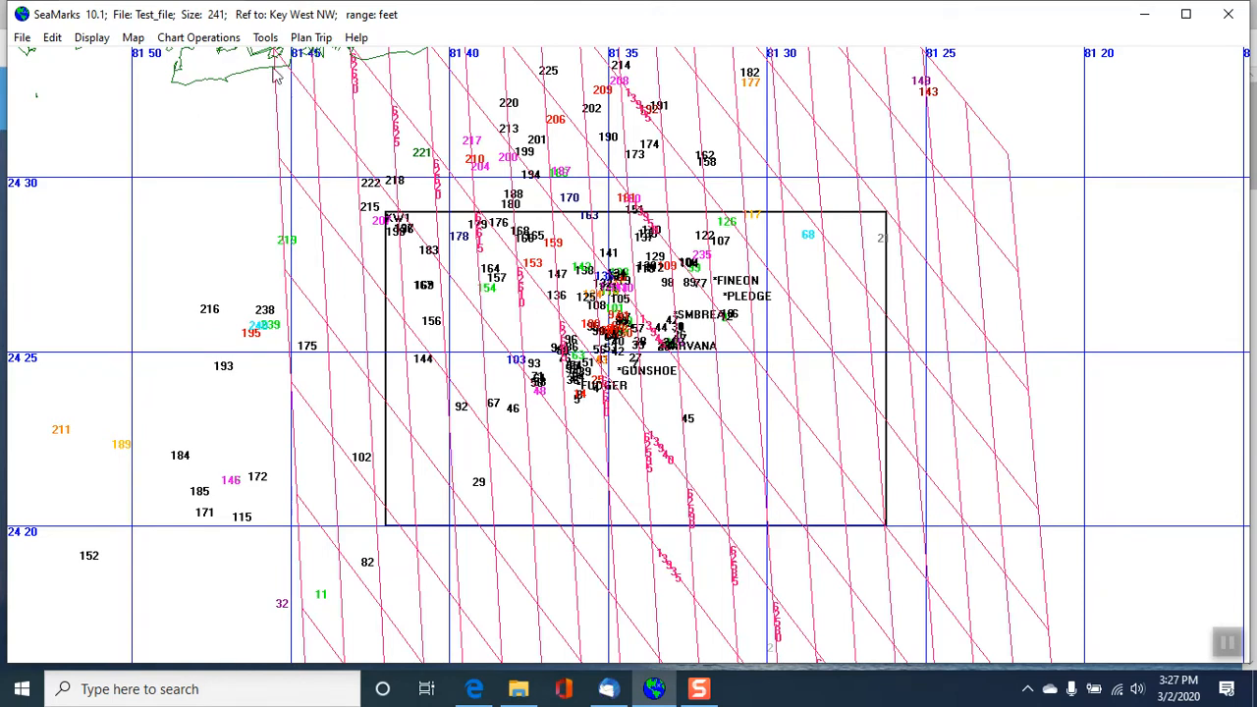
- Zoom the chart out 5X to view the KW1 map and its Loran grid against the coastline
left_click(202, 38)
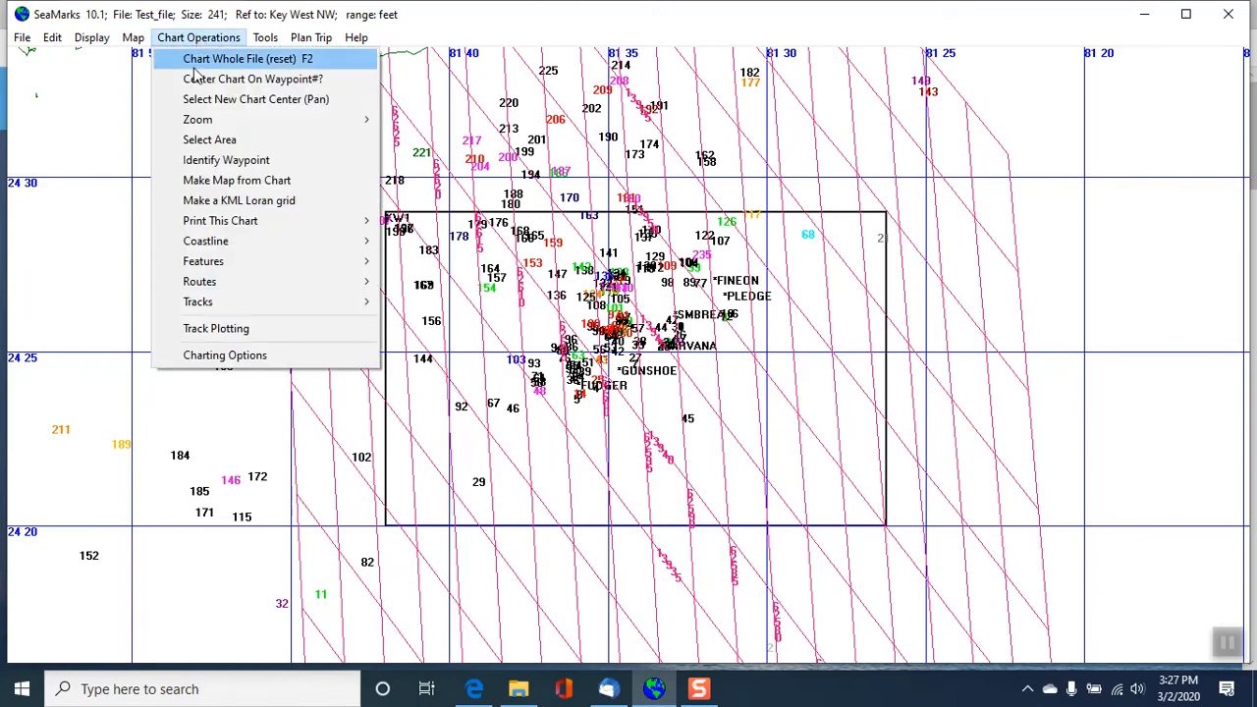
mouse_move(210, 119)
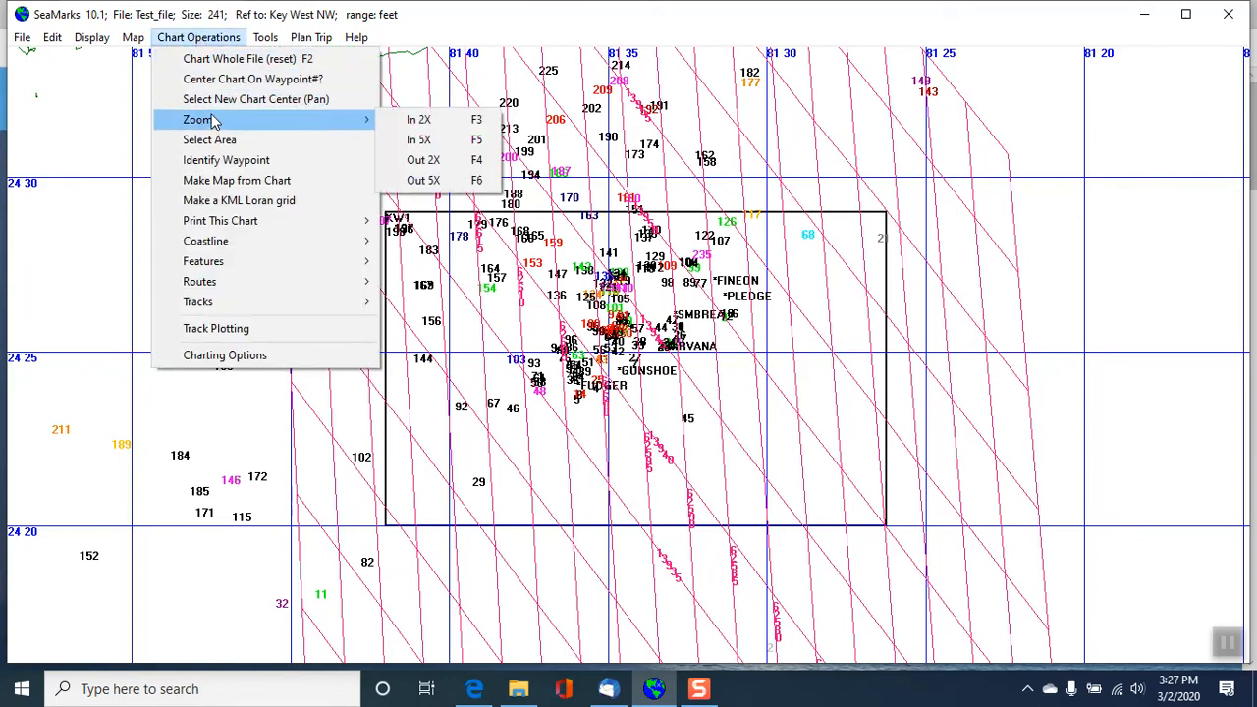
left_click(433, 181)
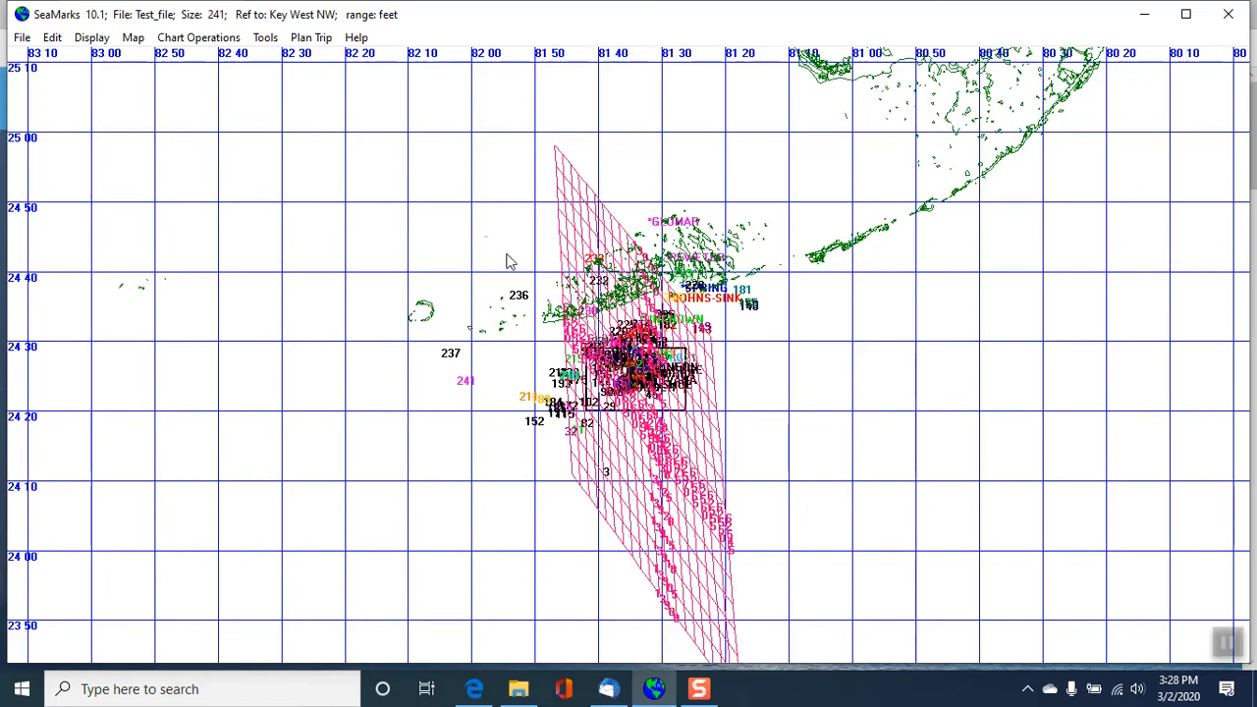
- Open KW1.MAP for modification, set its upper latitude to 24 30 and re-enter the left longitude as 81 42
left_click(133, 39)
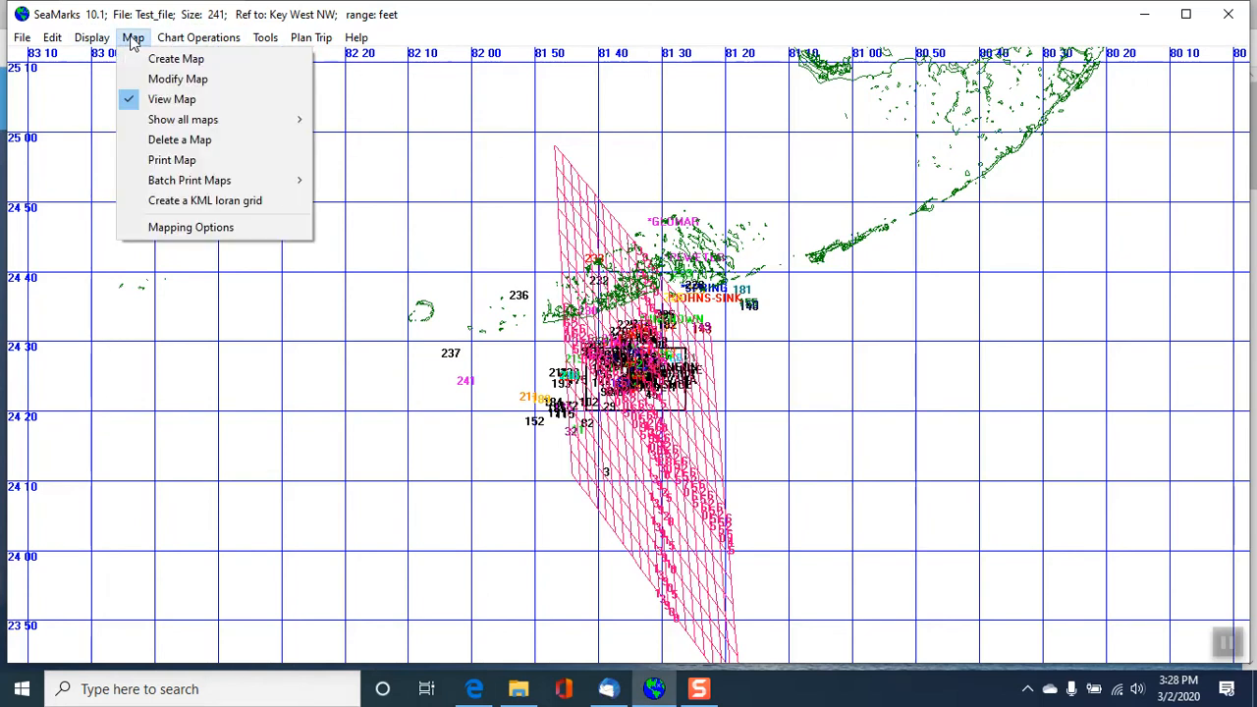
left_click(182, 80)
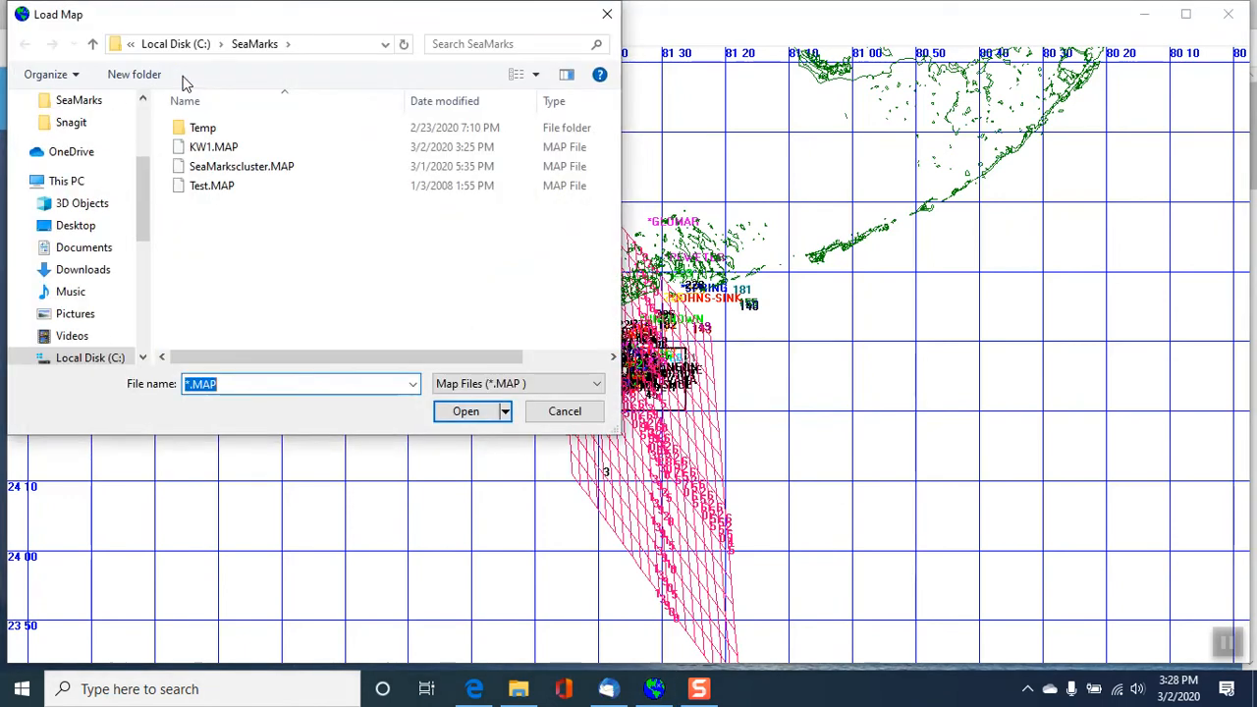
double_click(209, 147)
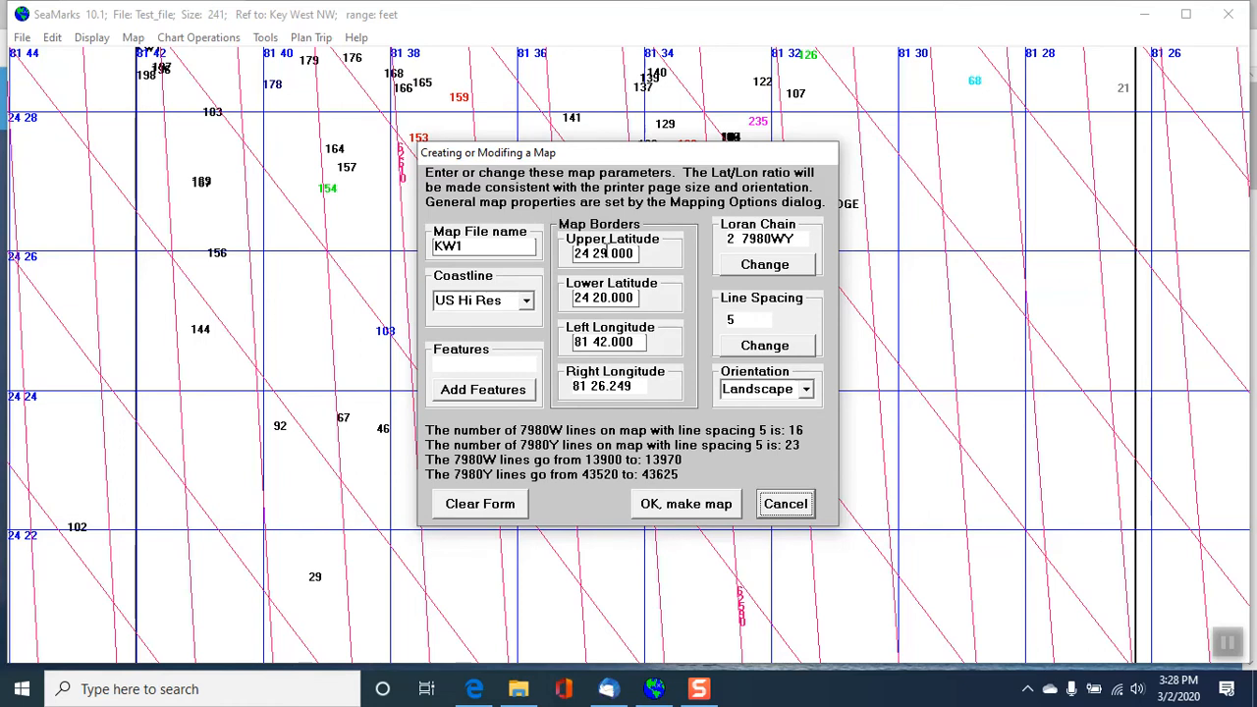
left_click_drag(593, 253, 609, 254)
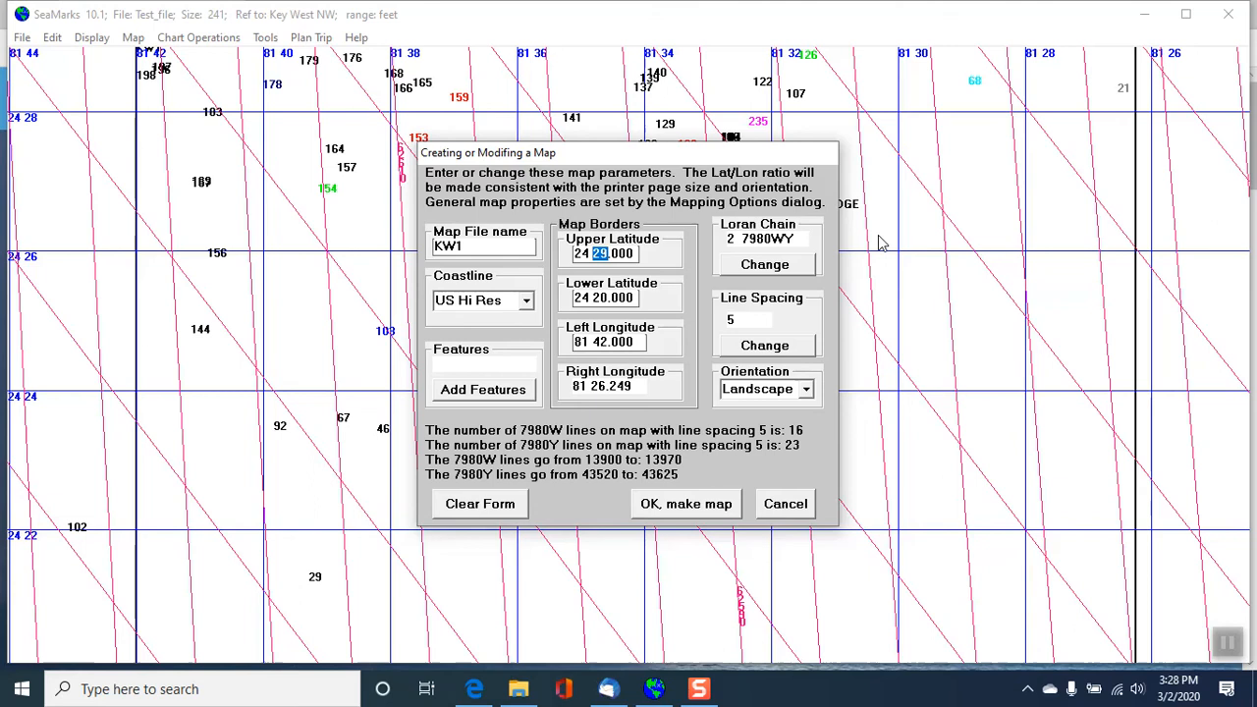
type("30")
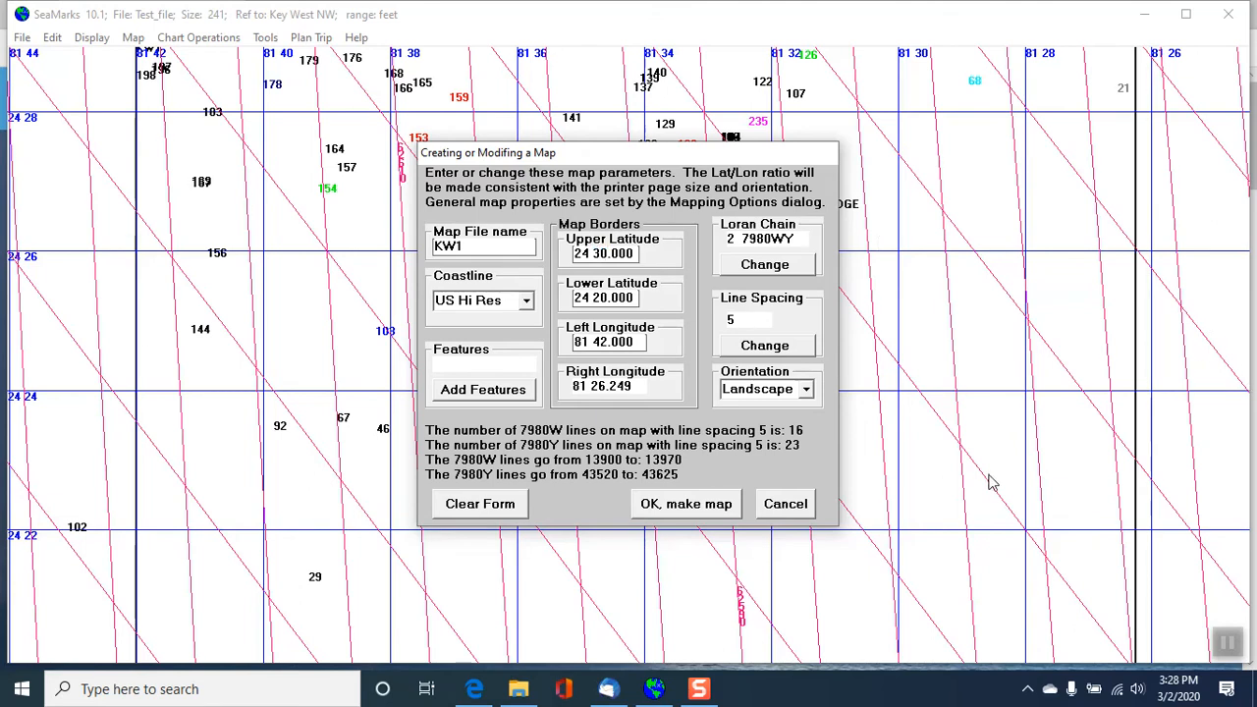
left_click(605, 341)
key("BackSpace")
type("2")
- Make the modified map, save it as KW2.MAP in the SeaMarks folder, and leave the map parameters dialog
left_click(678, 503)
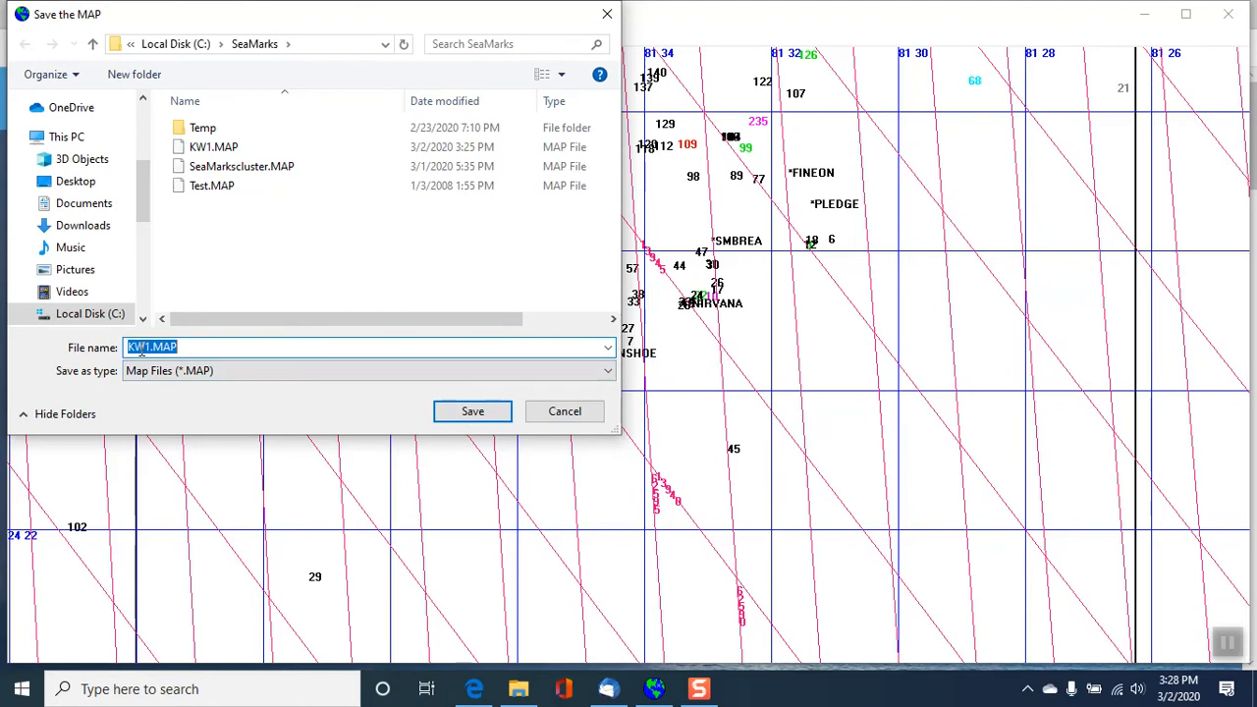
left_click(150, 345)
type("2")
left_click(475, 411)
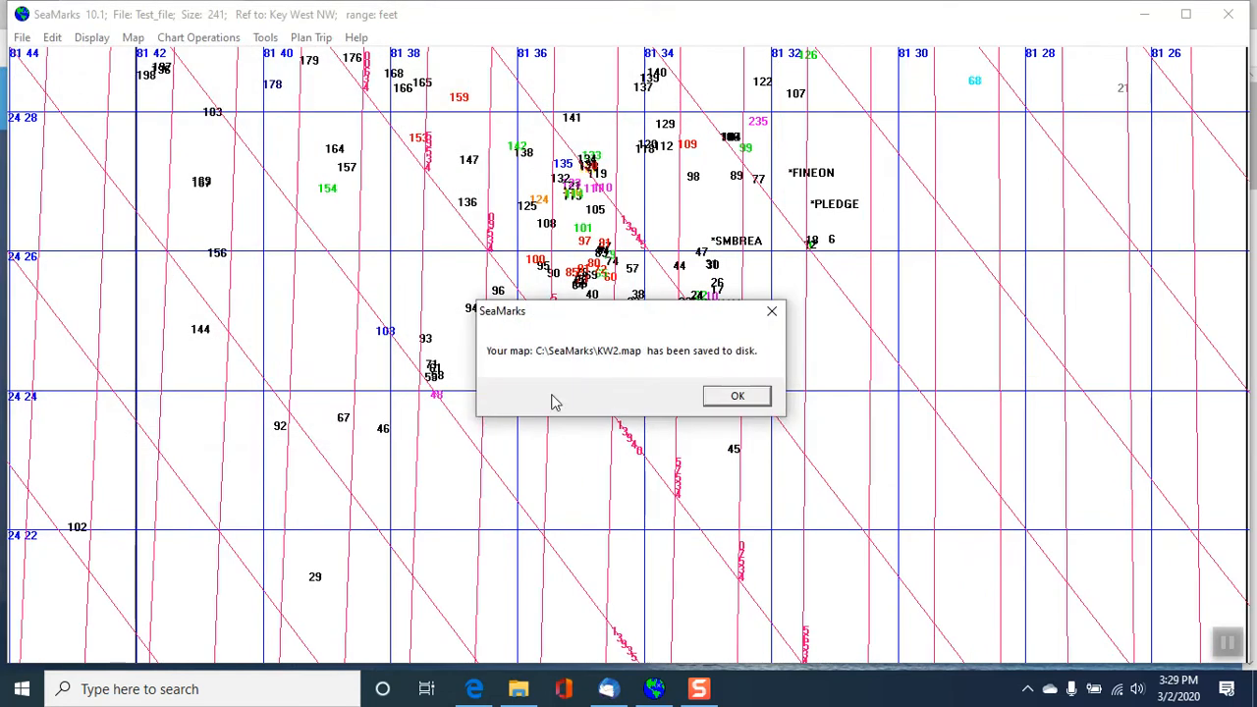
left_click(736, 397)
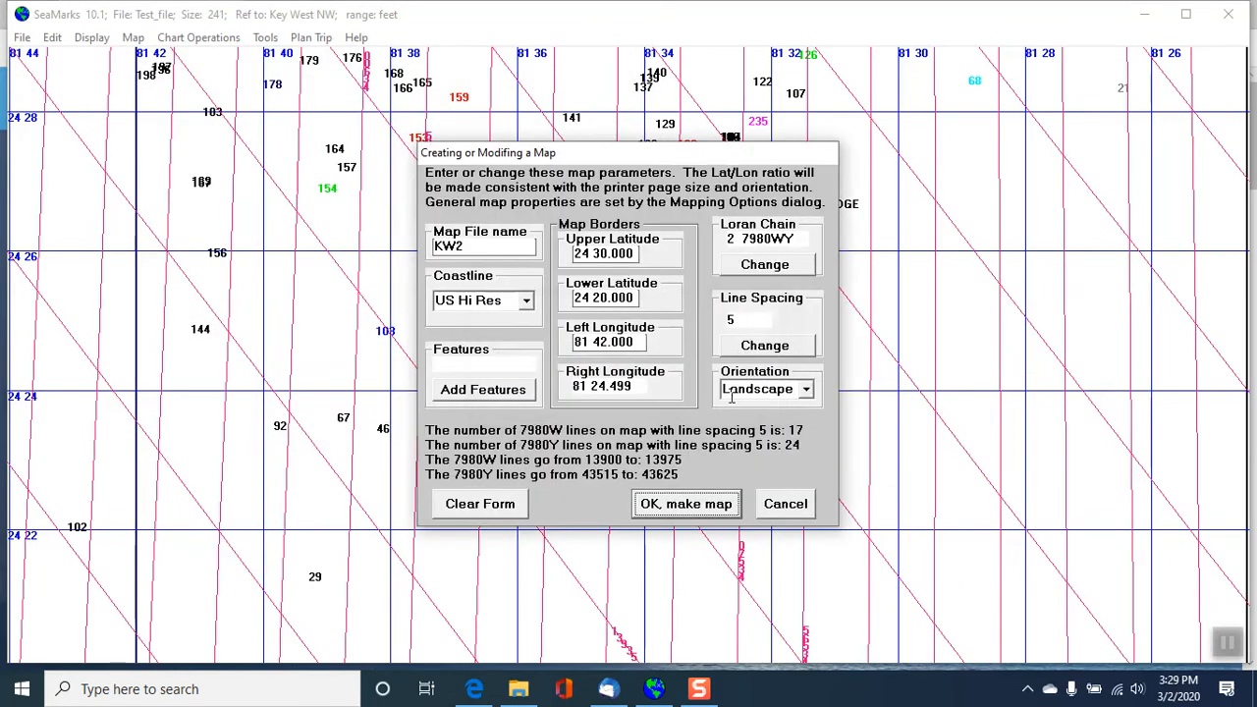
left_click(787, 505)
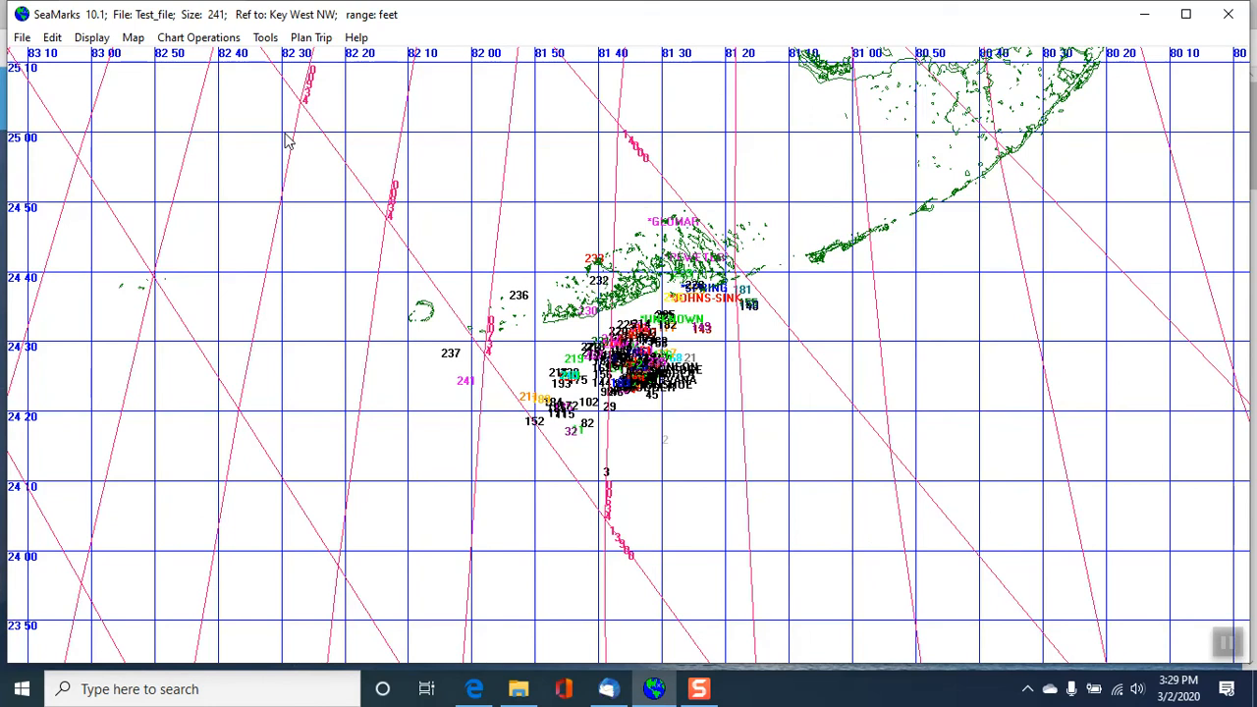
- View the saved KW2.MAP on the chart, zoomed out far enough to show its whole border and Loran grid
left_click(135, 40)
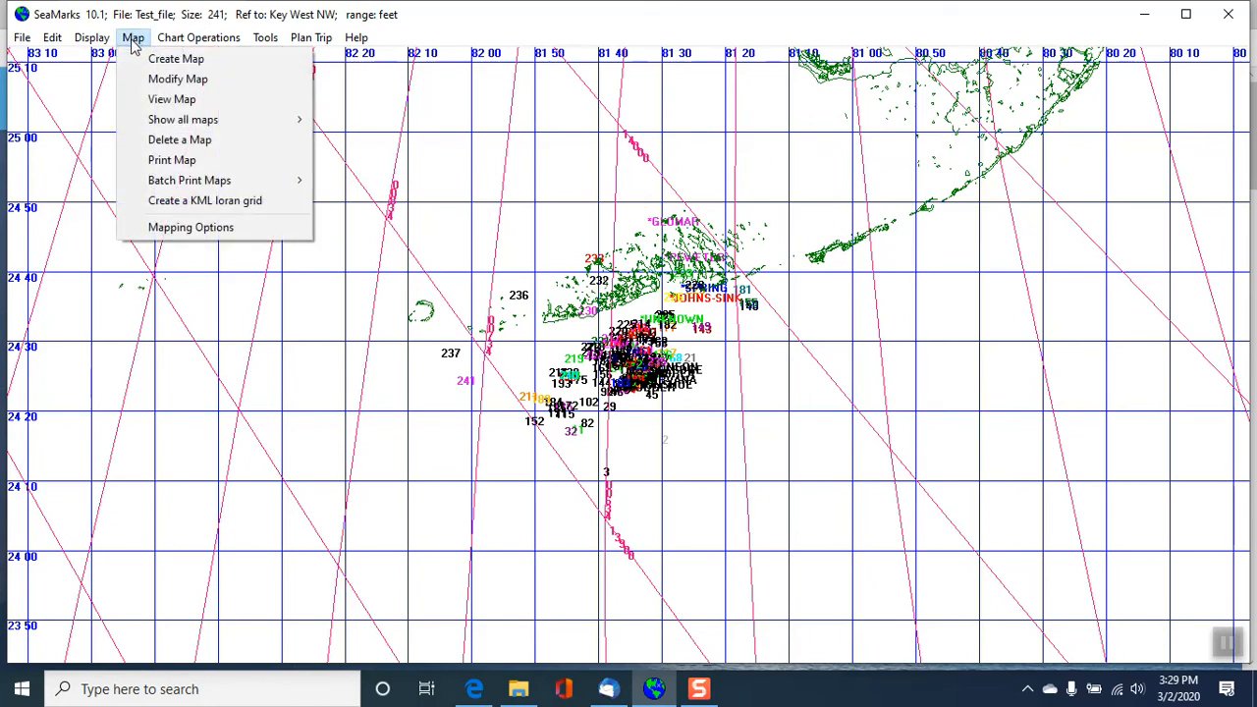
left_click(159, 100)
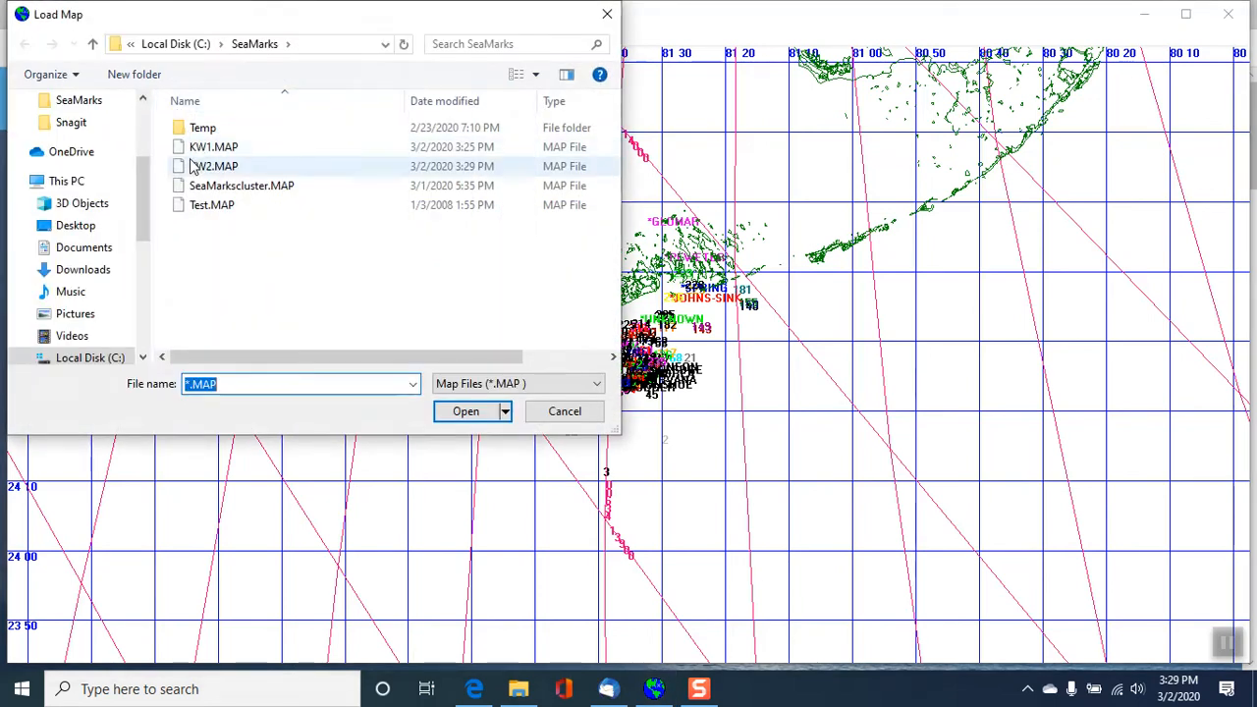
double_click(201, 167)
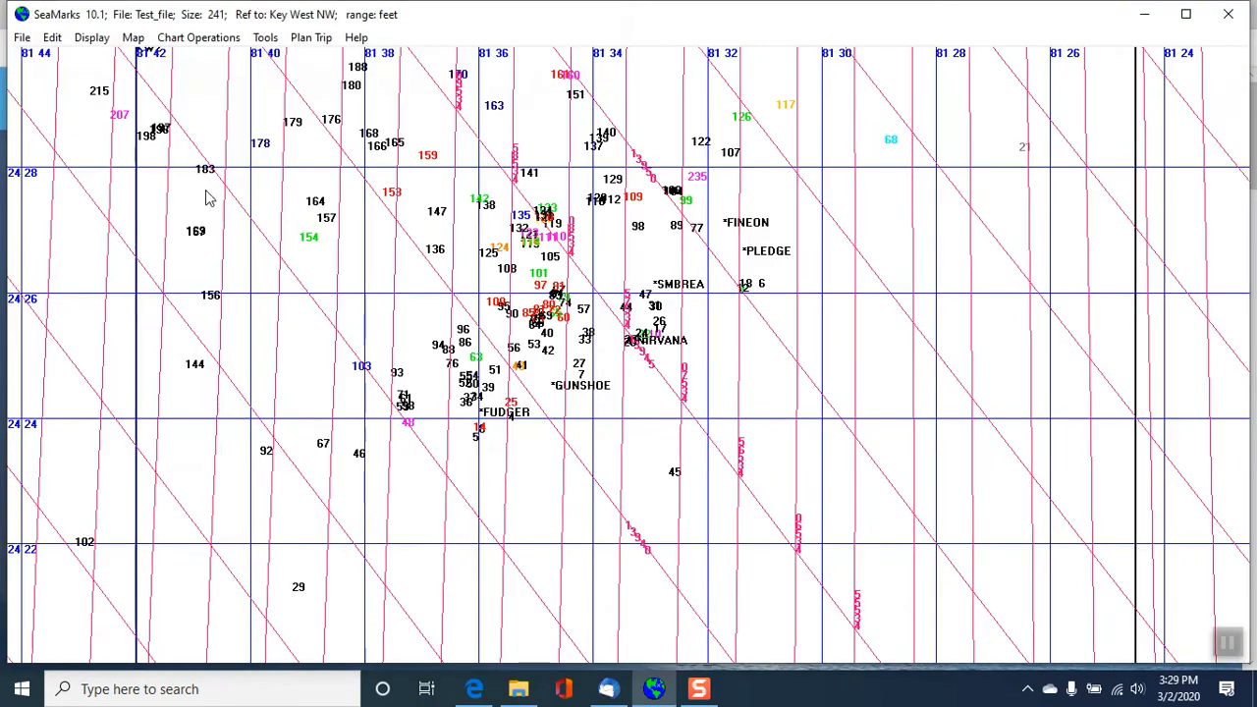
left_click(196, 41)
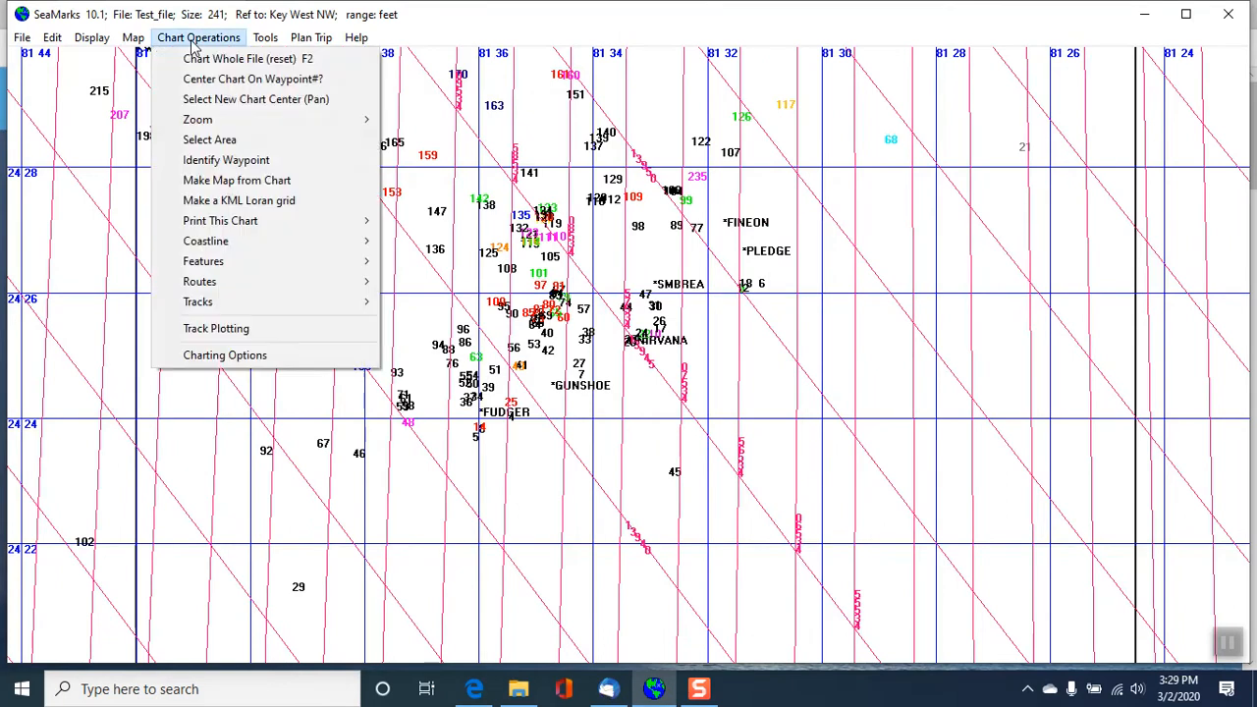
mouse_move(195, 122)
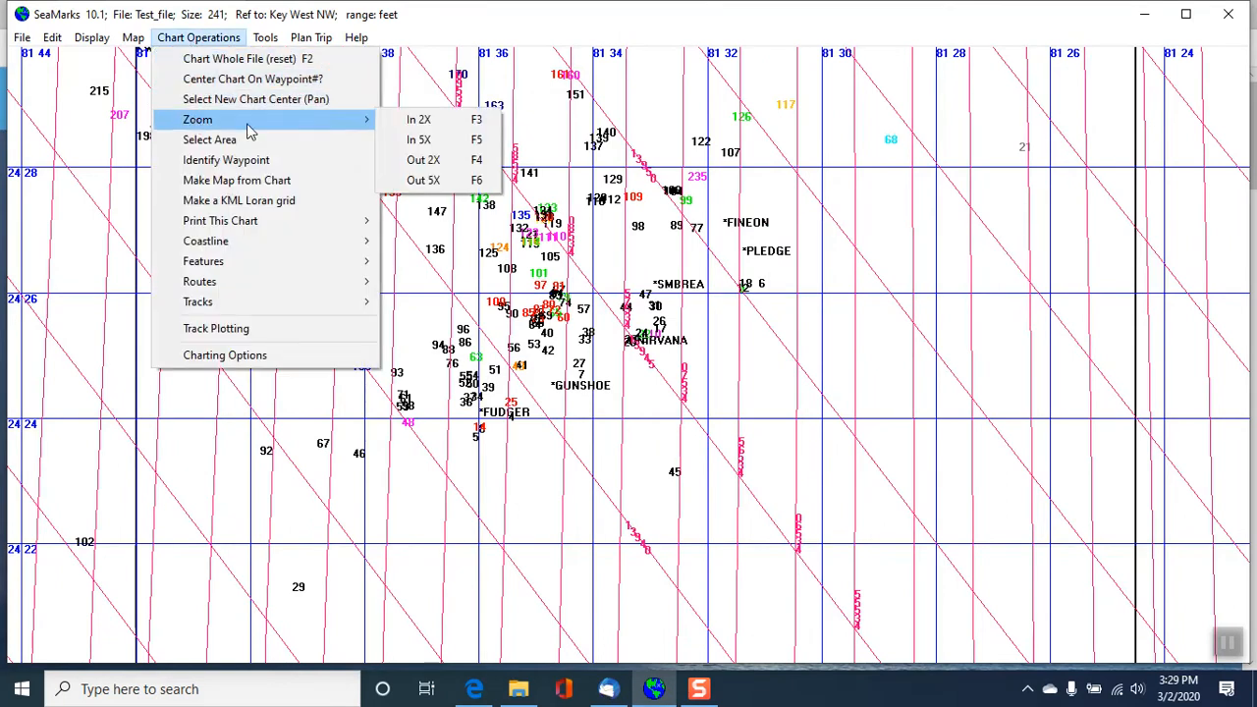
left_click(424, 164)
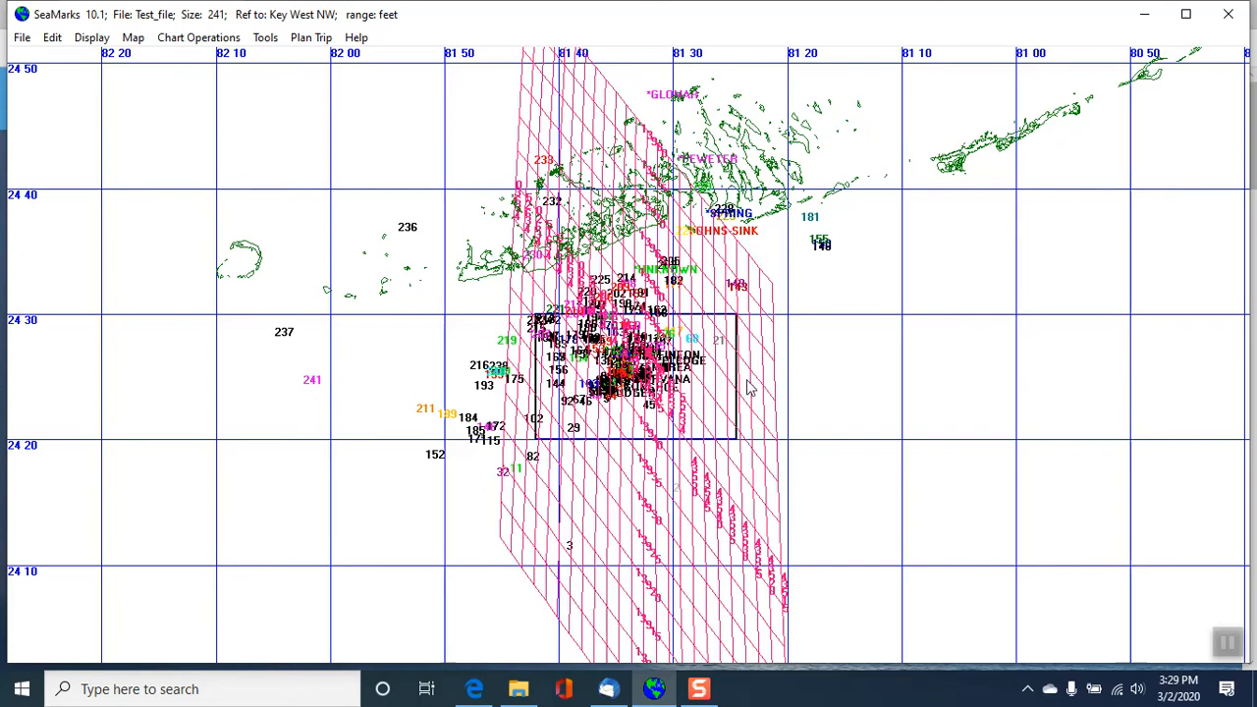
- Identify waypoint 236 on the chart to read its description
left_click(199, 39)
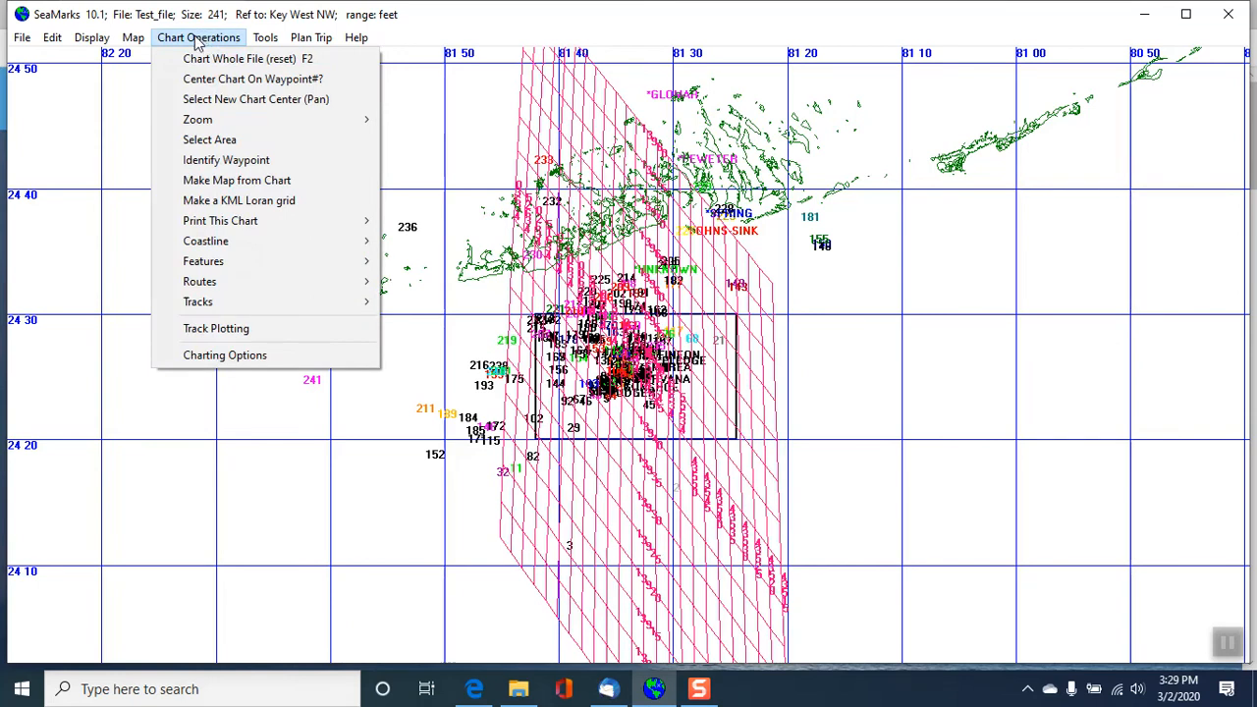
mouse_move(194, 121)
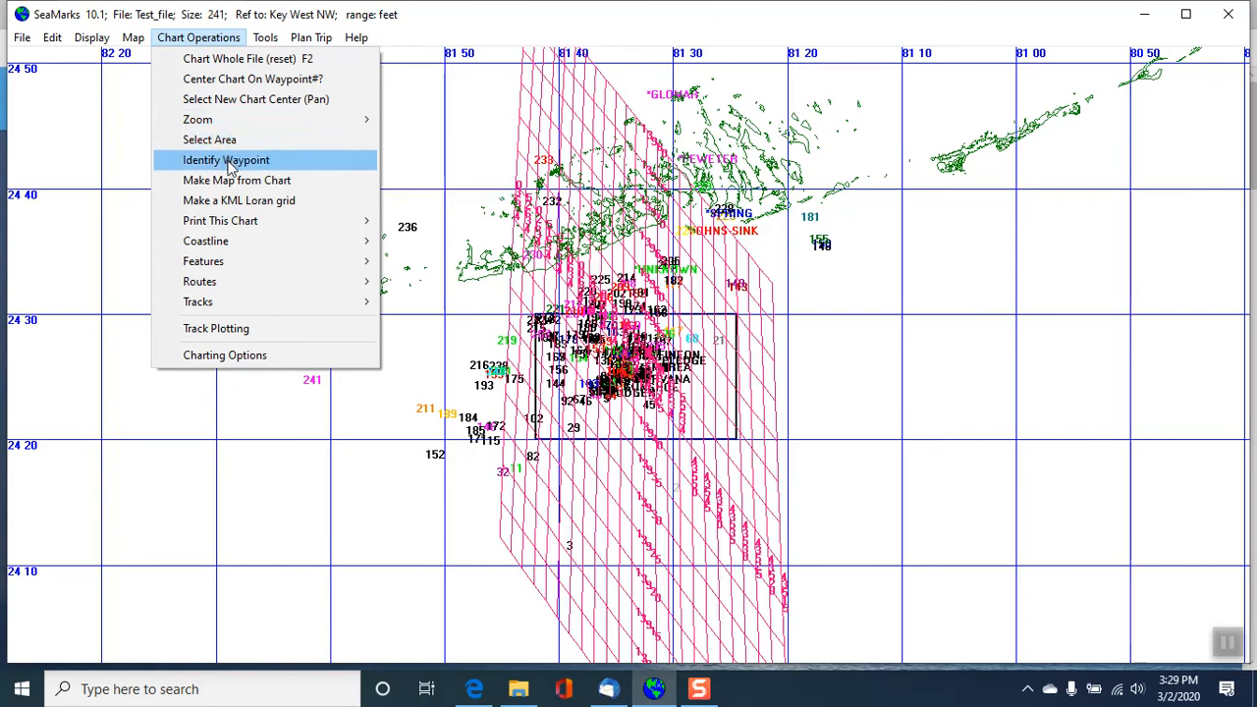
left_click(227, 161)
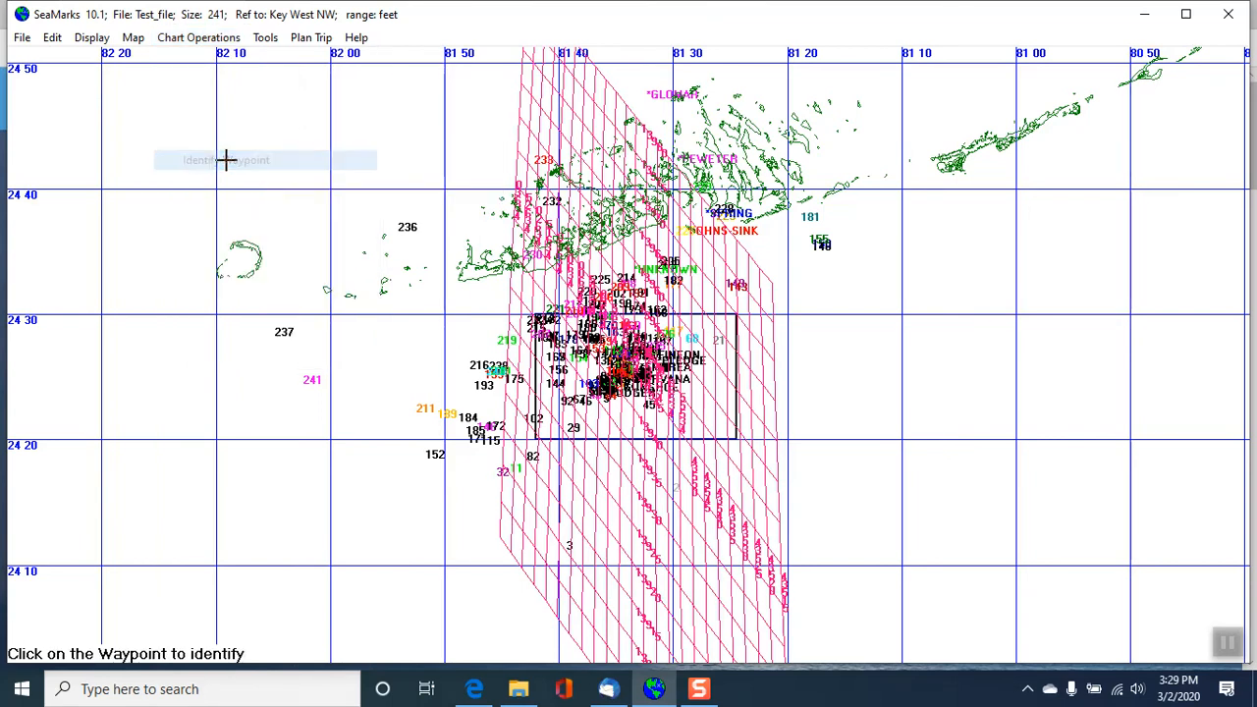
left_click(399, 219)
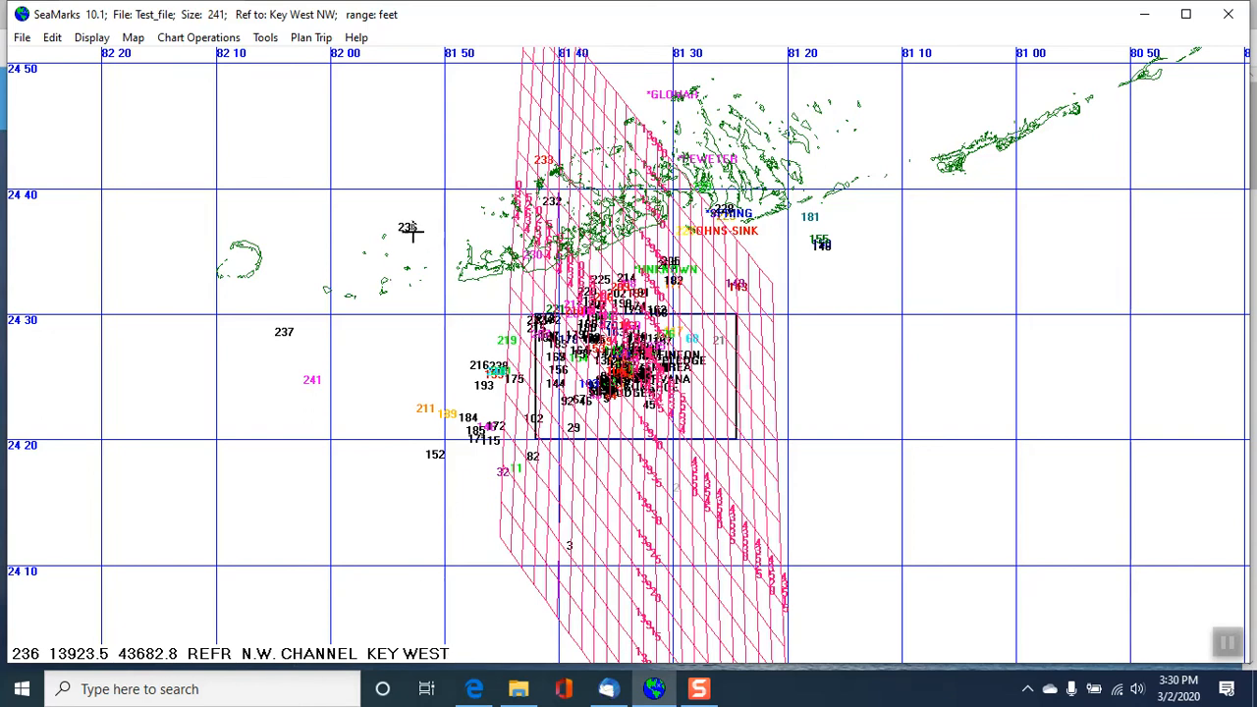
- Center the chart on waypoint 237
left_click(201, 37)
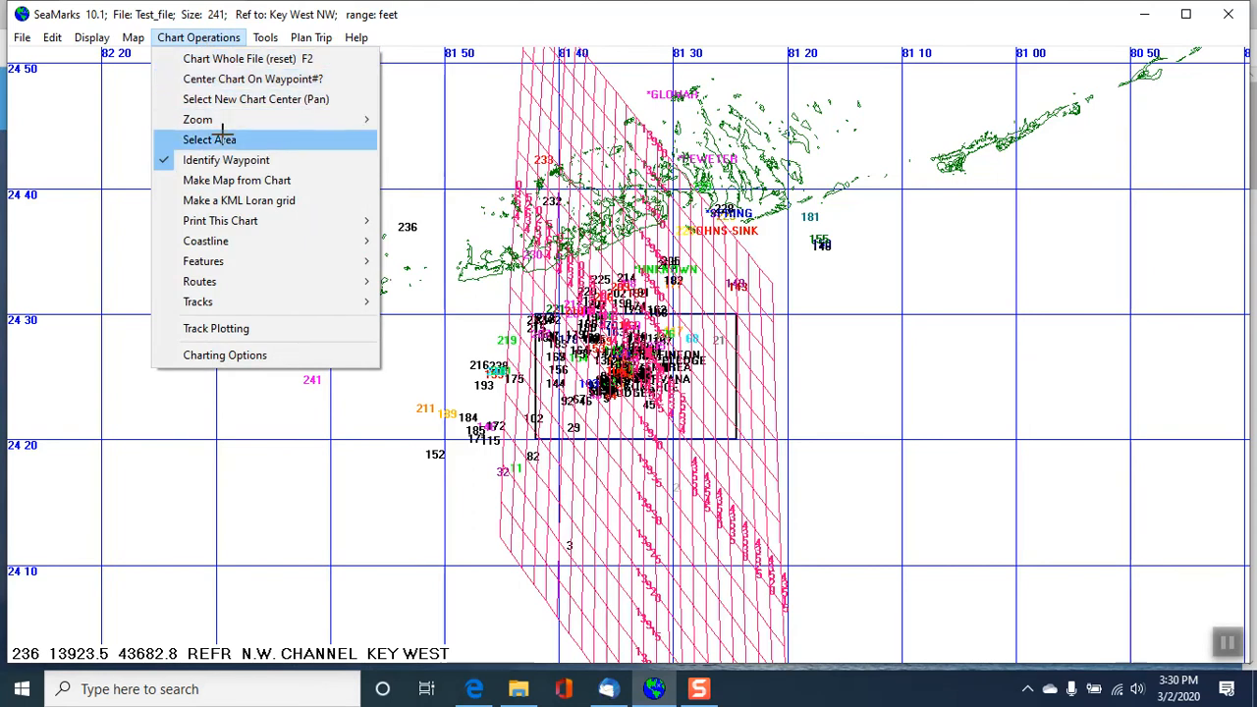
left_click(265, 78)
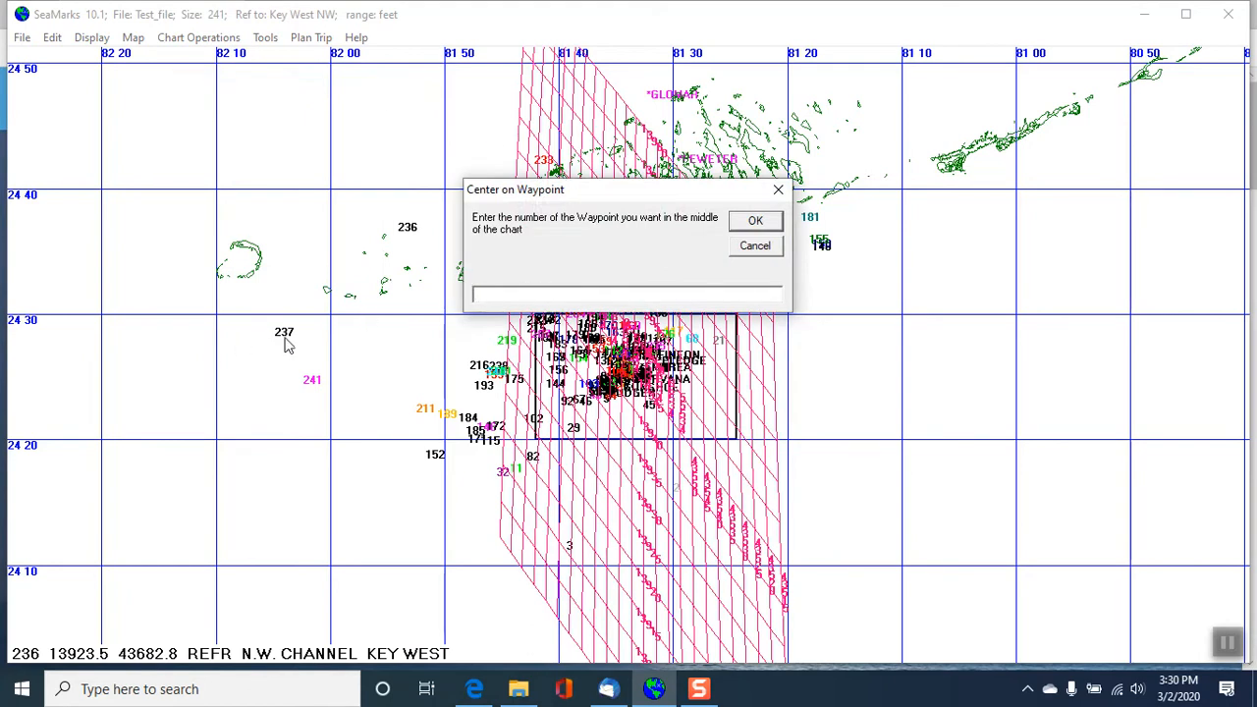
type("237")
left_click(755, 221)
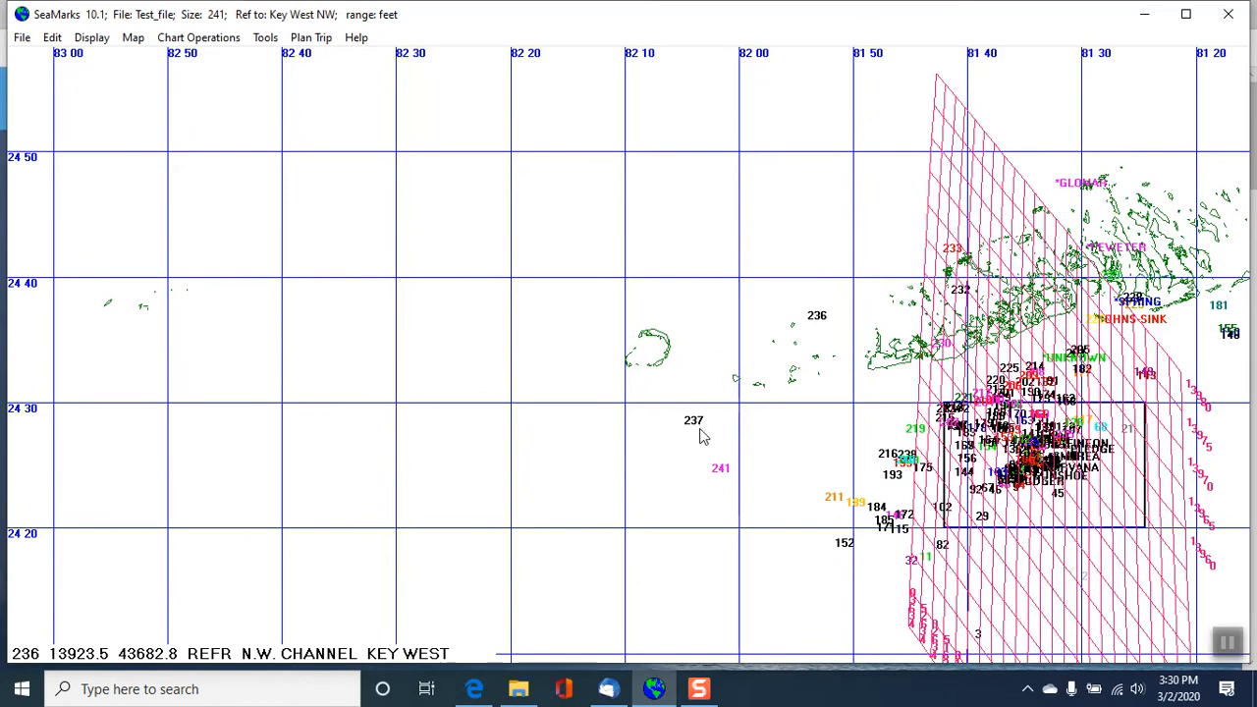
- Pan the chart by choosing a new center beside JOHNS-SINK, followed by one on the ring-shaped island north of waypoint 237
left_click(207, 38)
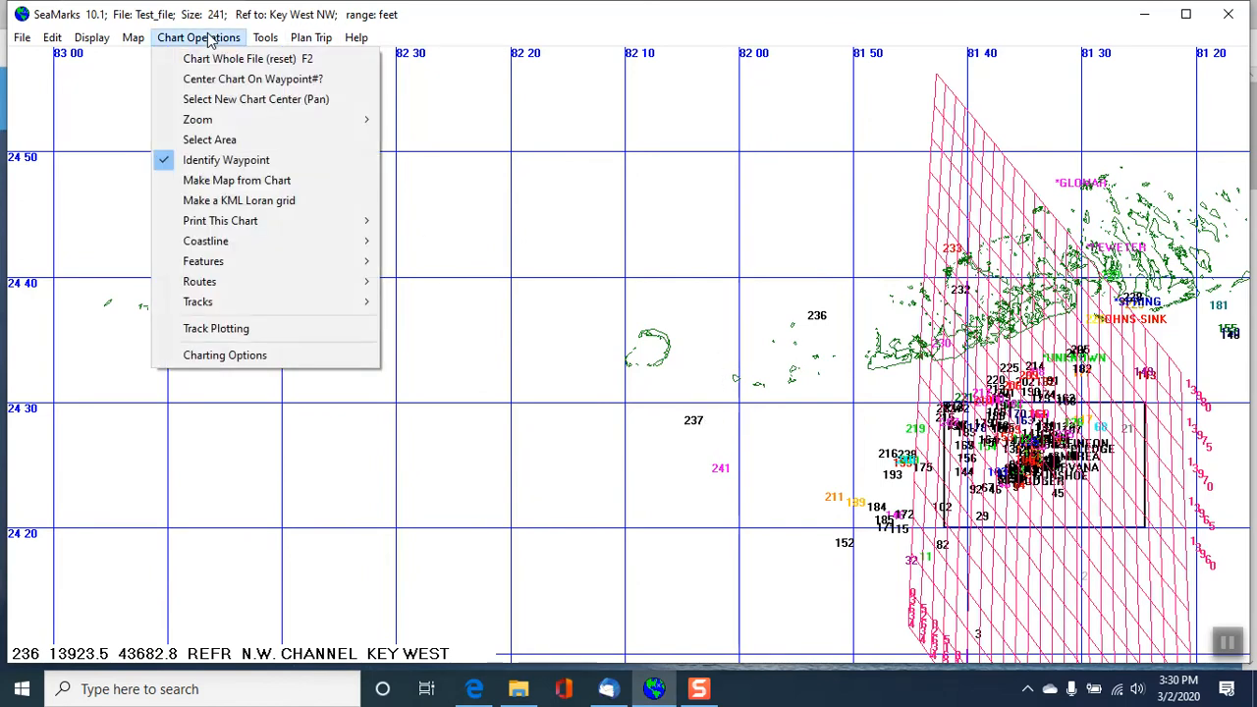
left_click(234, 99)
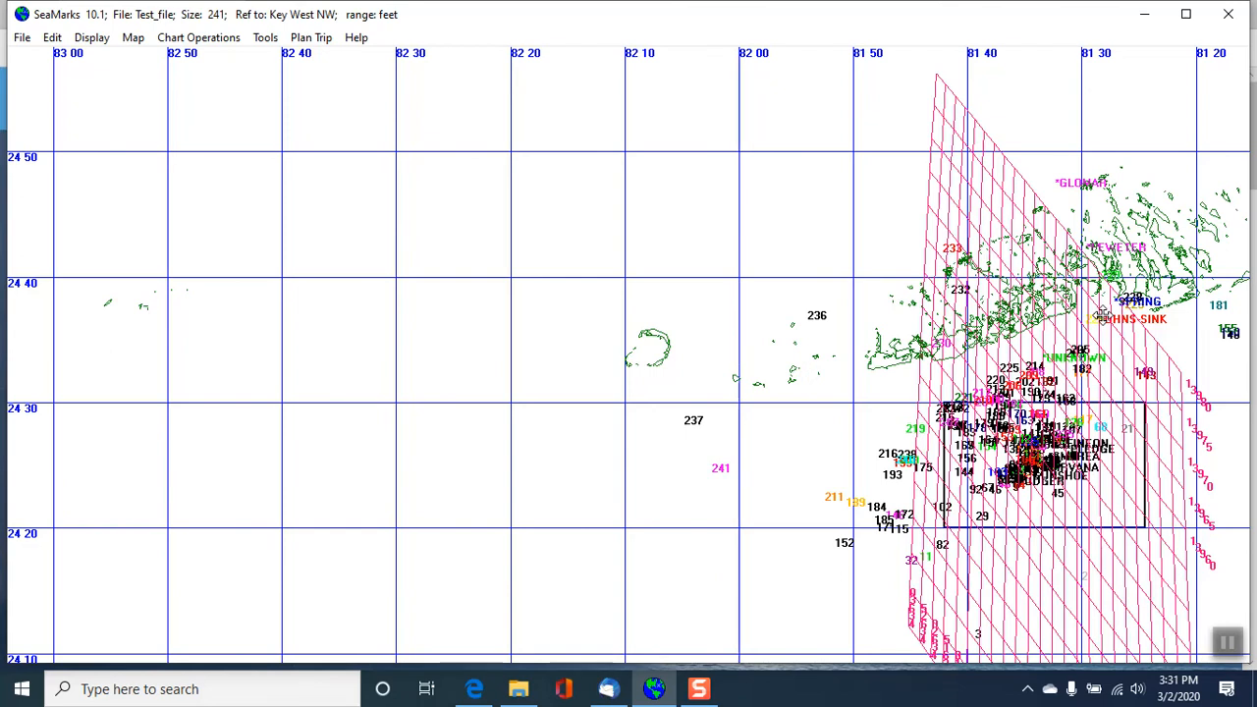
left_click(1105, 317)
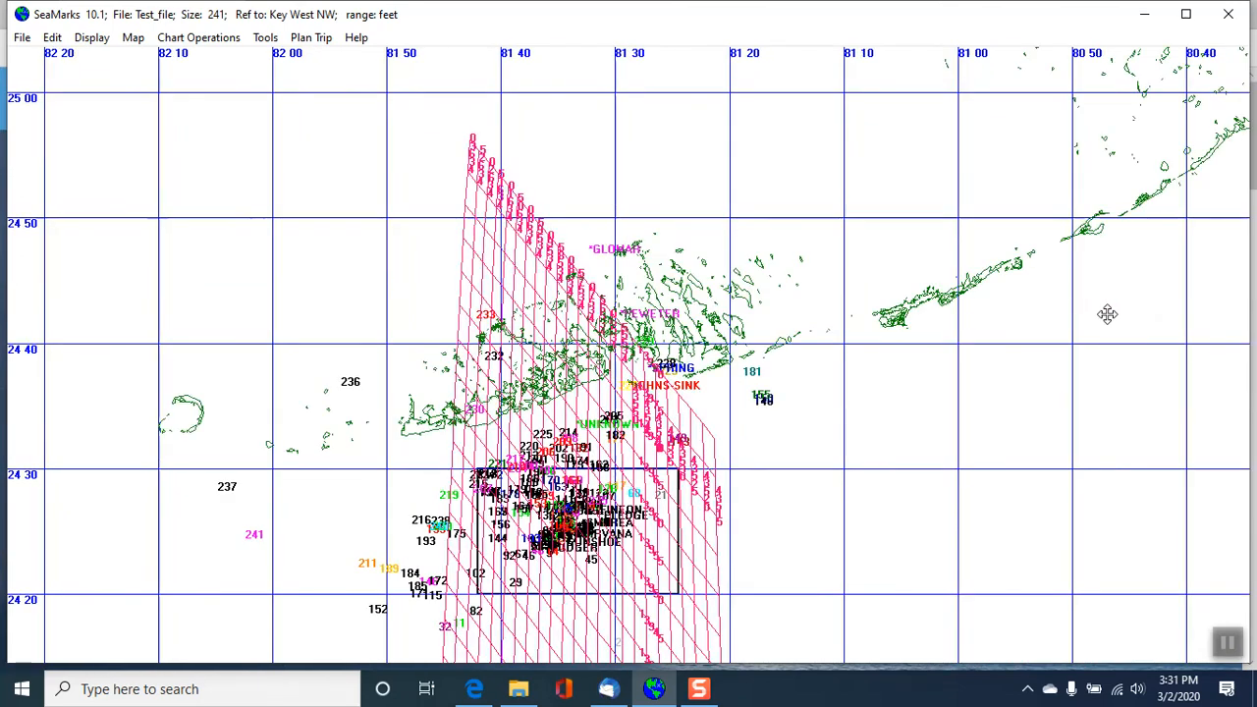
left_click(184, 414)
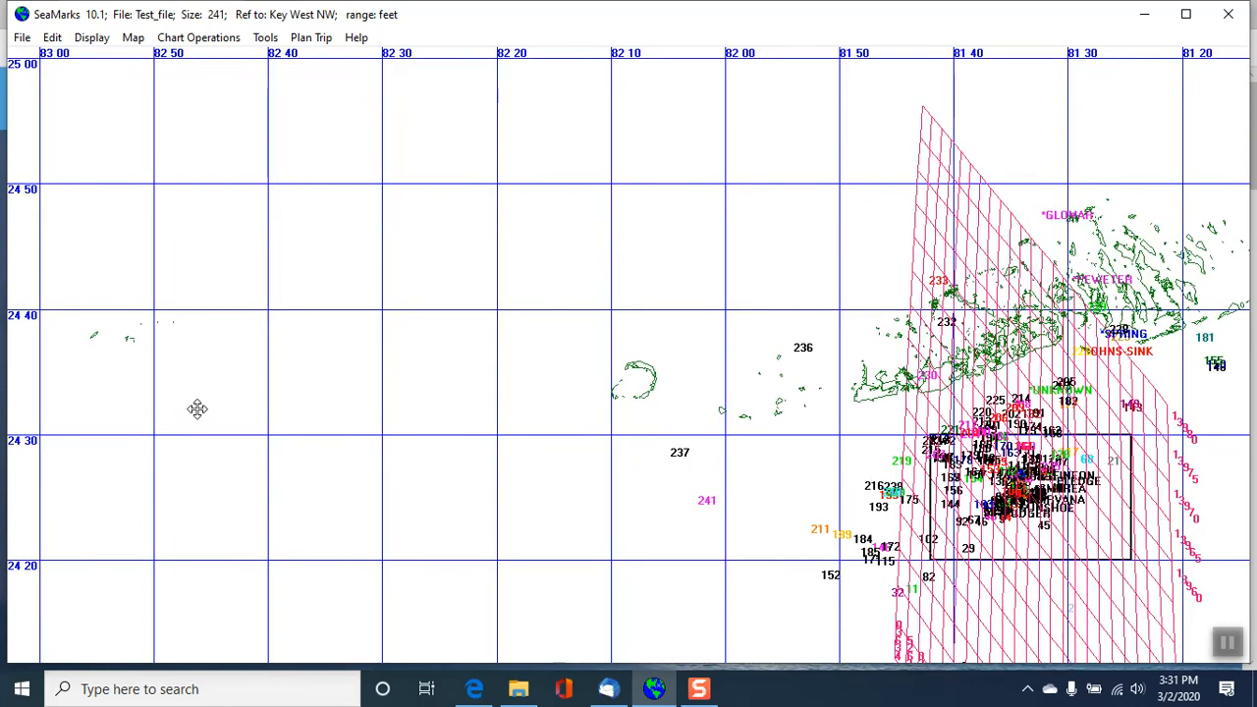
- Apply the USA Med Res coastline to the chart
left_click(207, 36)
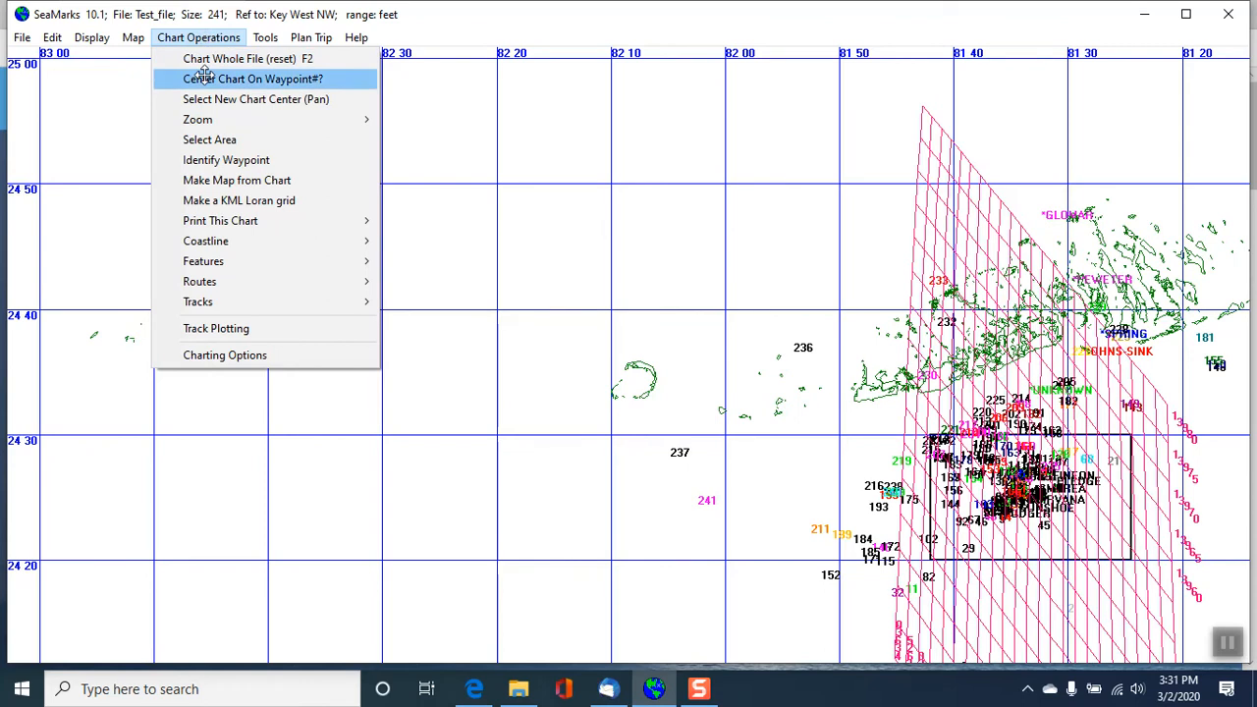
mouse_move(236, 222)
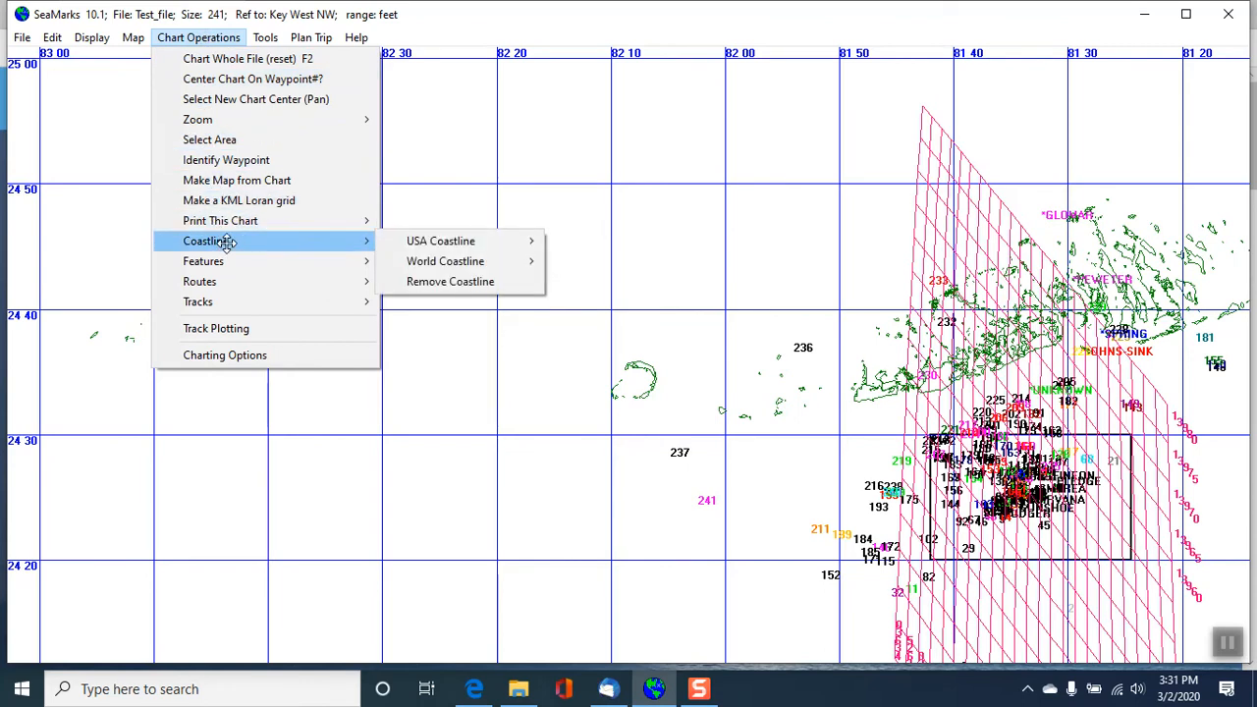
mouse_move(460, 257)
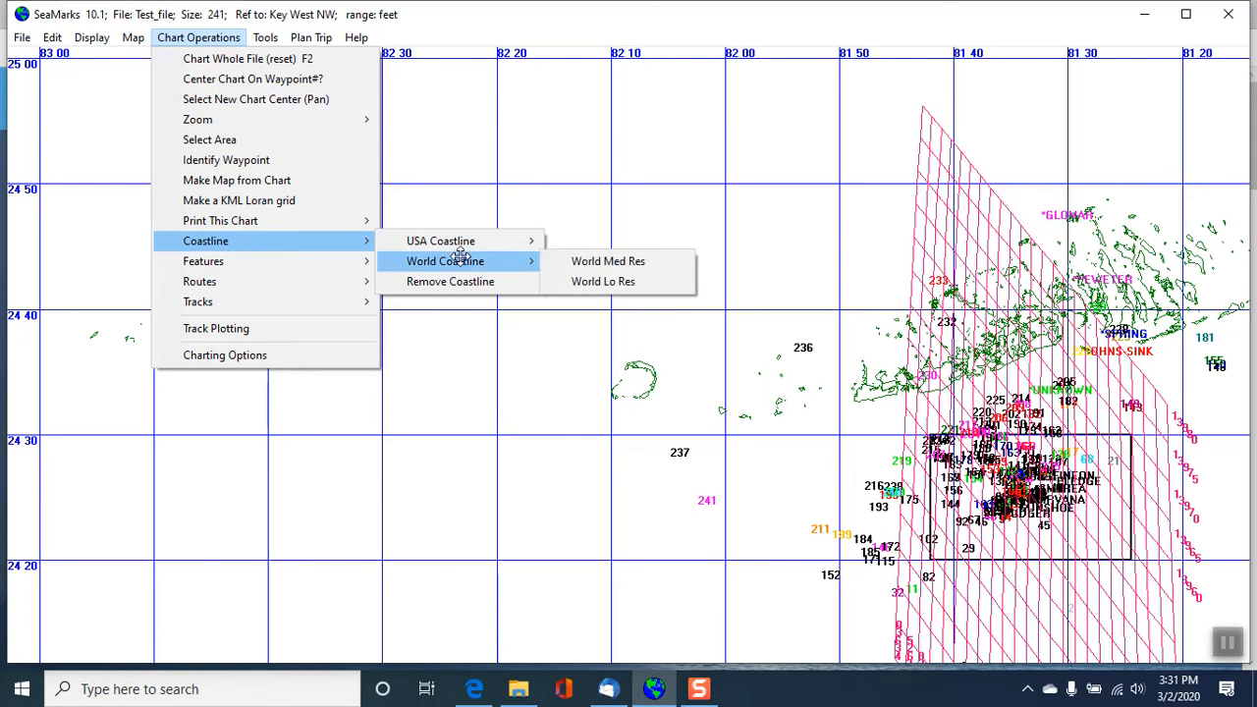
mouse_move(519, 244)
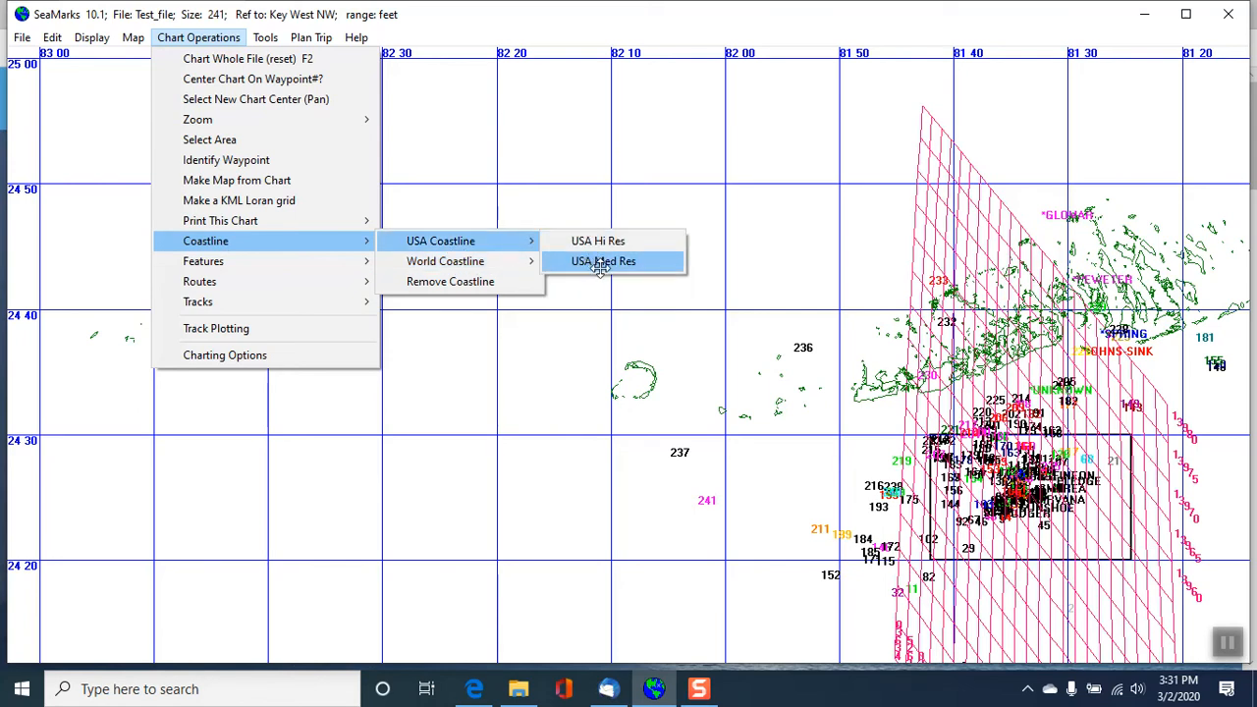
left_click(581, 264)
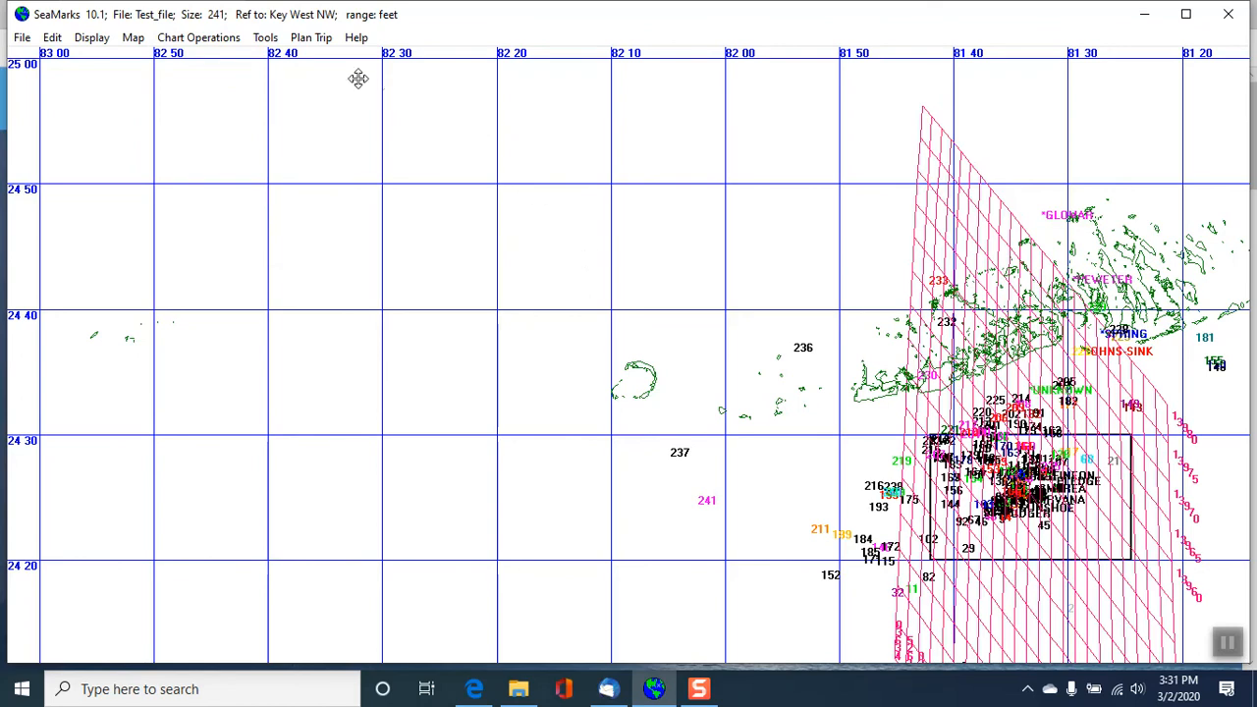
- Apply the World Med Res coastline to the chart
left_click(206, 37)
mouse_move(462, 261)
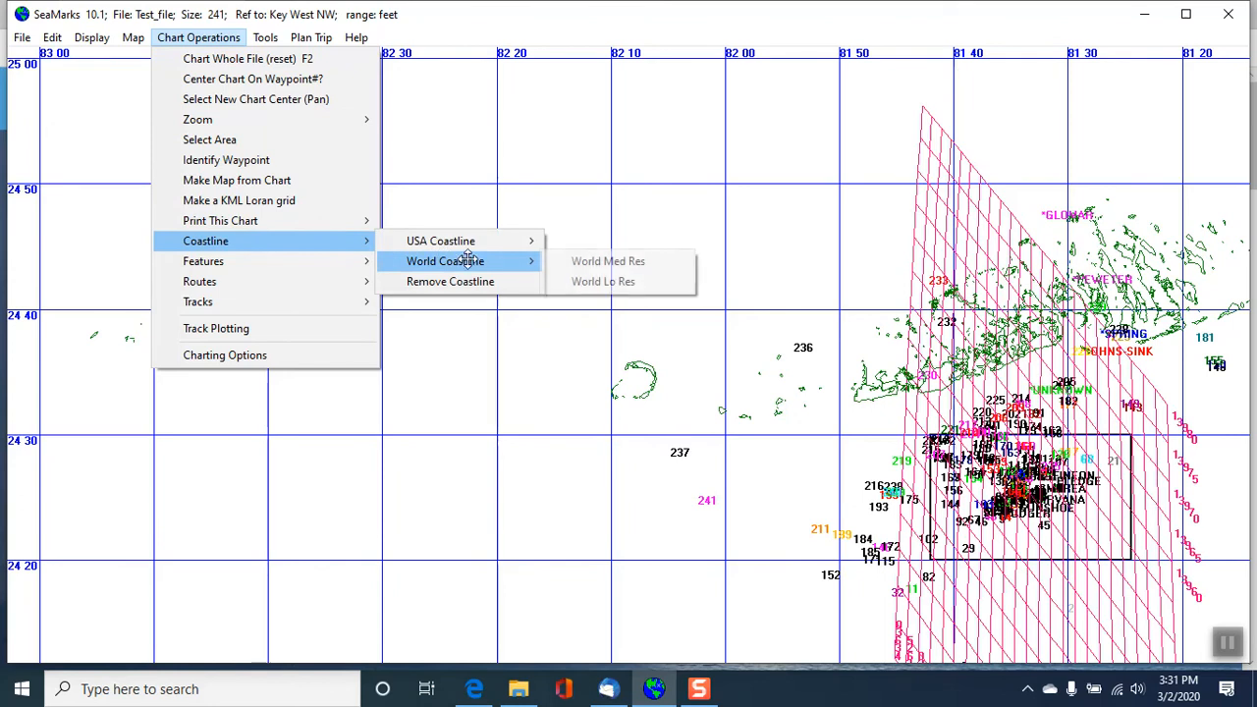
left_click(634, 260)
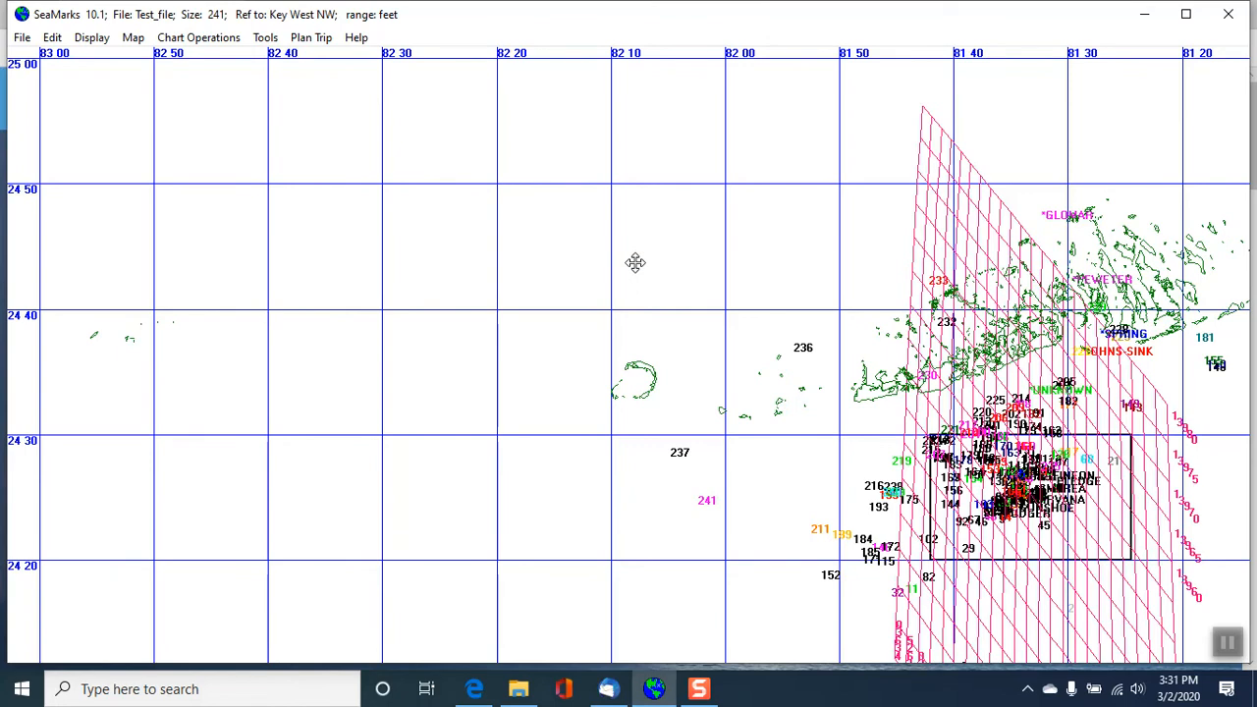
- Label the charted waypoints by description and turn off the map view overlaid on the chart
left_click(202, 36)
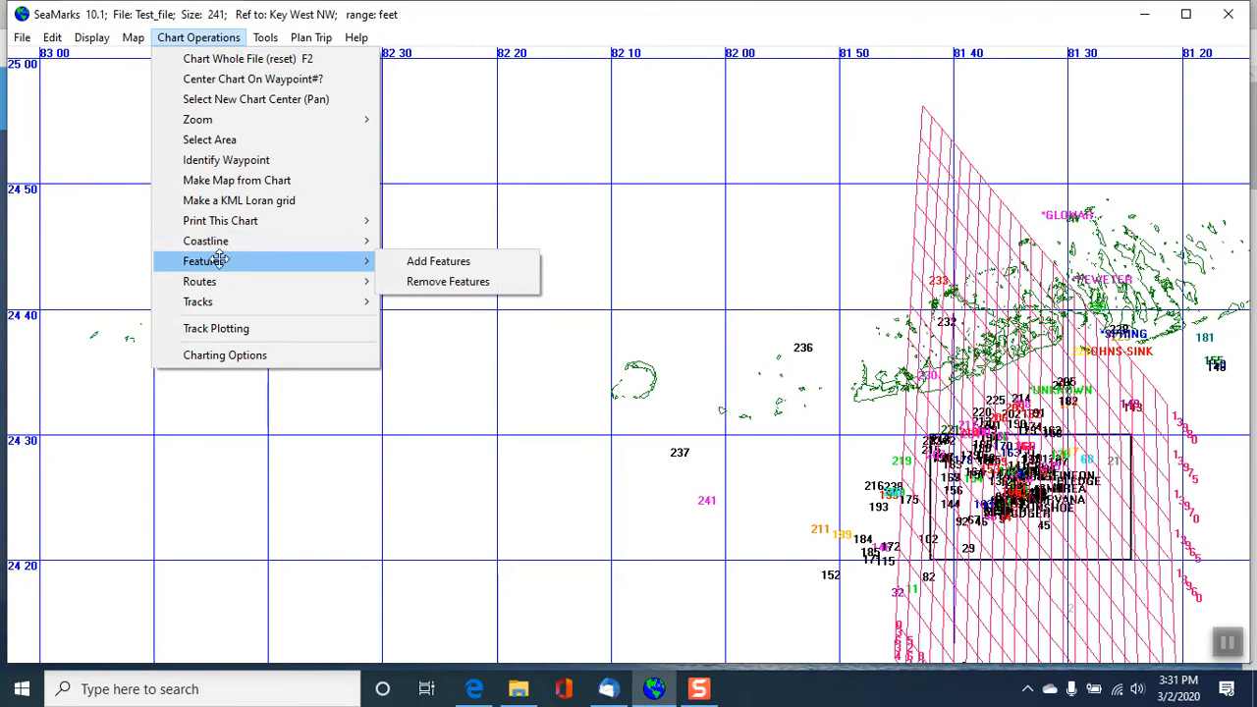
mouse_move(207, 282)
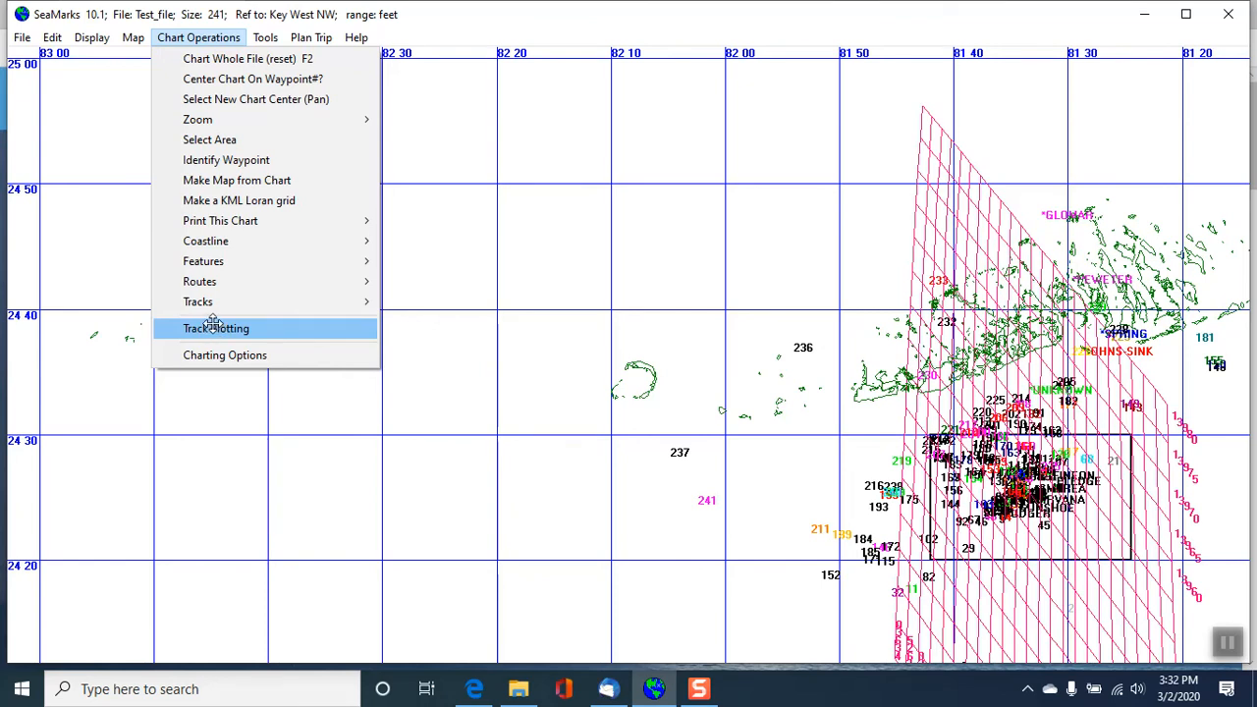
left_click(234, 356)
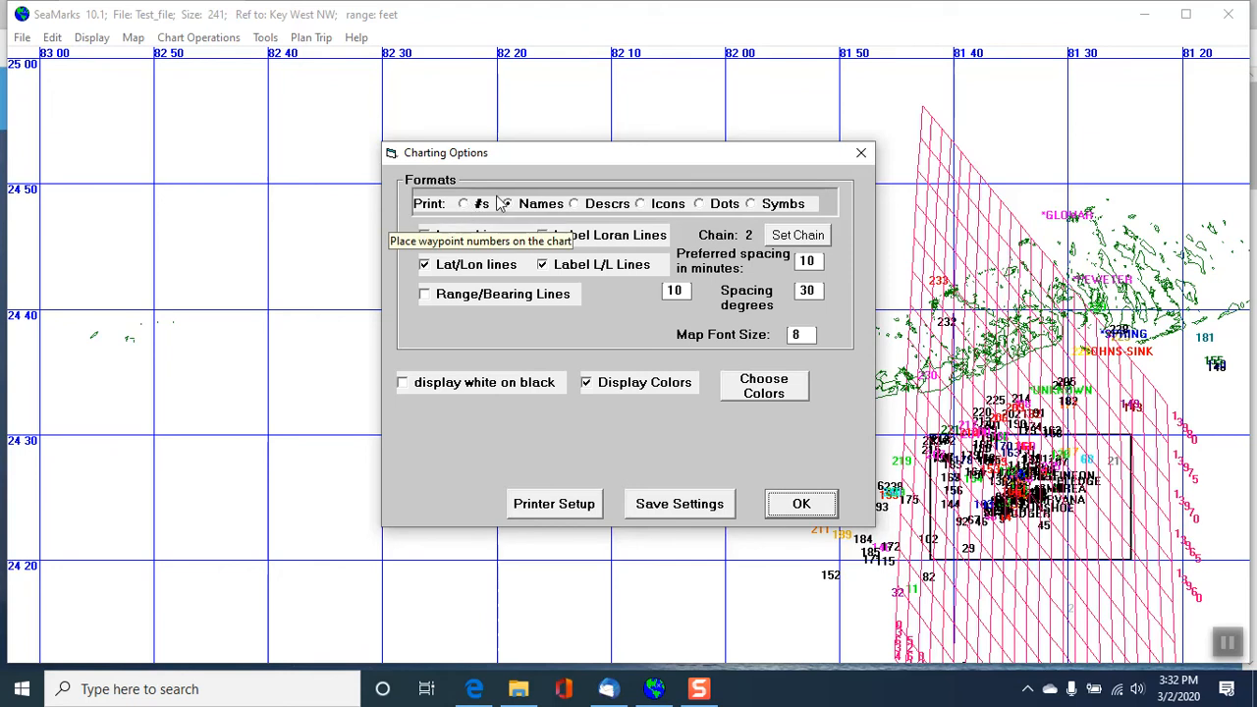
left_click(582, 208)
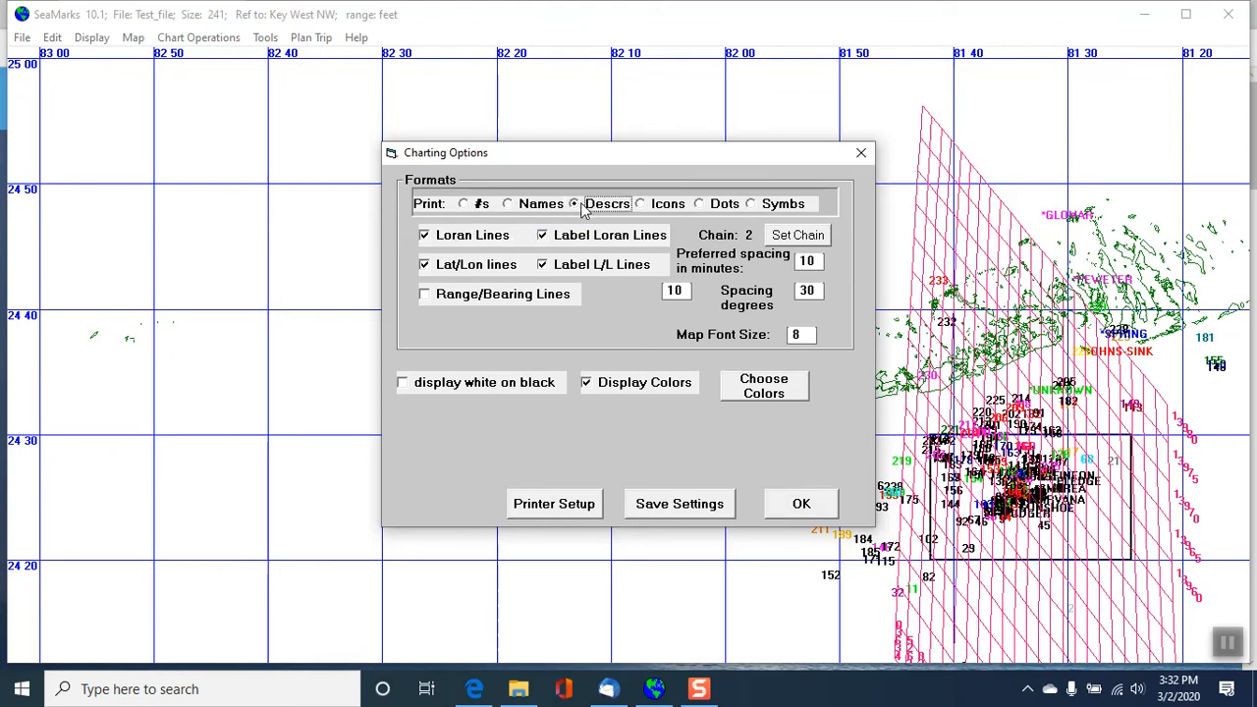
left_click(790, 506)
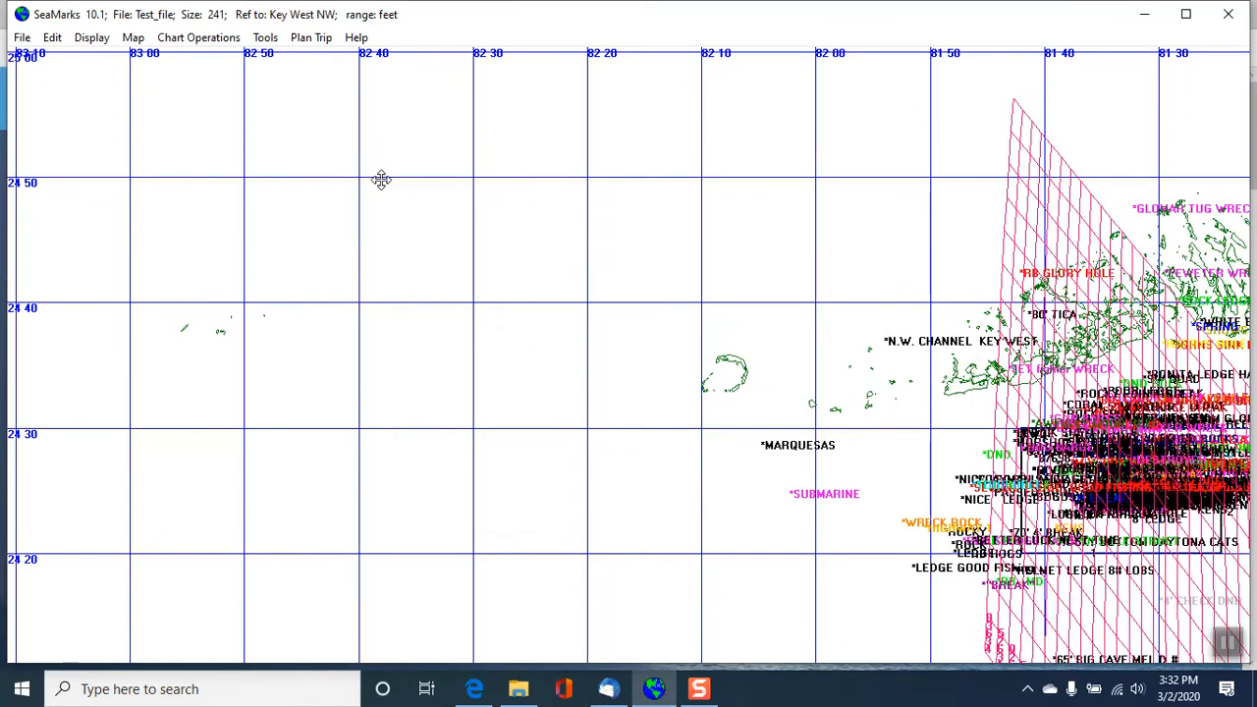
left_click(132, 36)
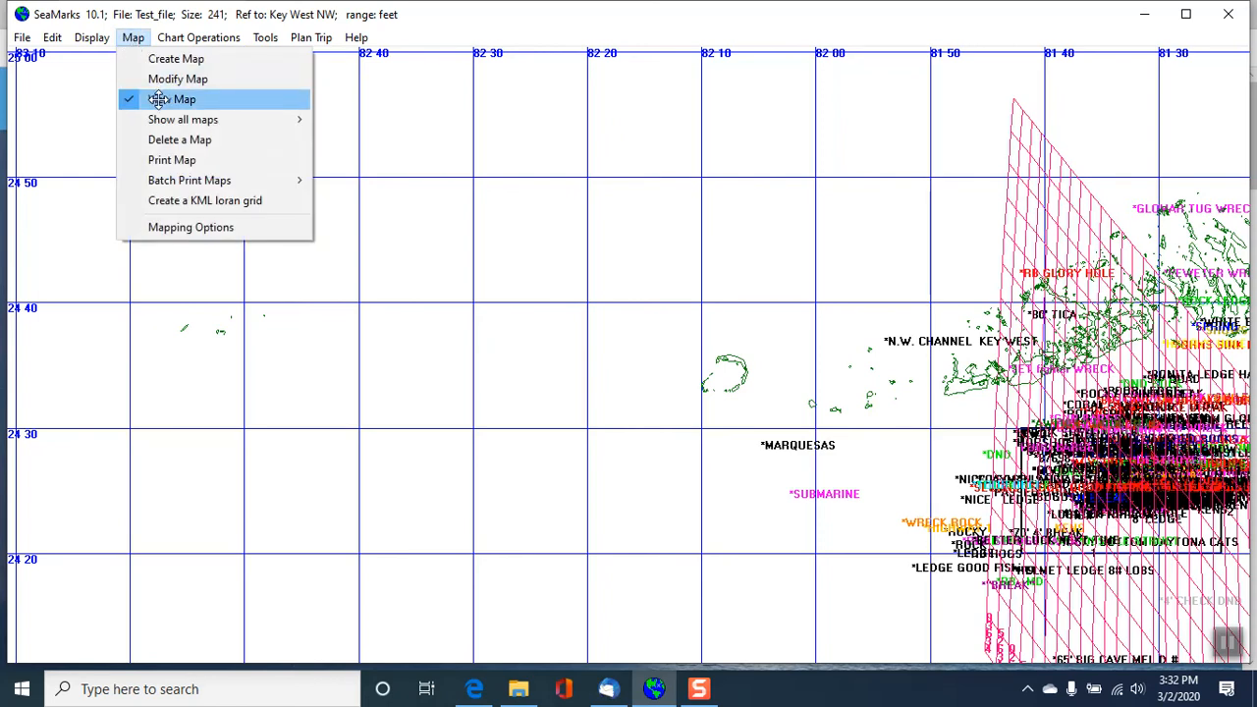
left_click(158, 99)
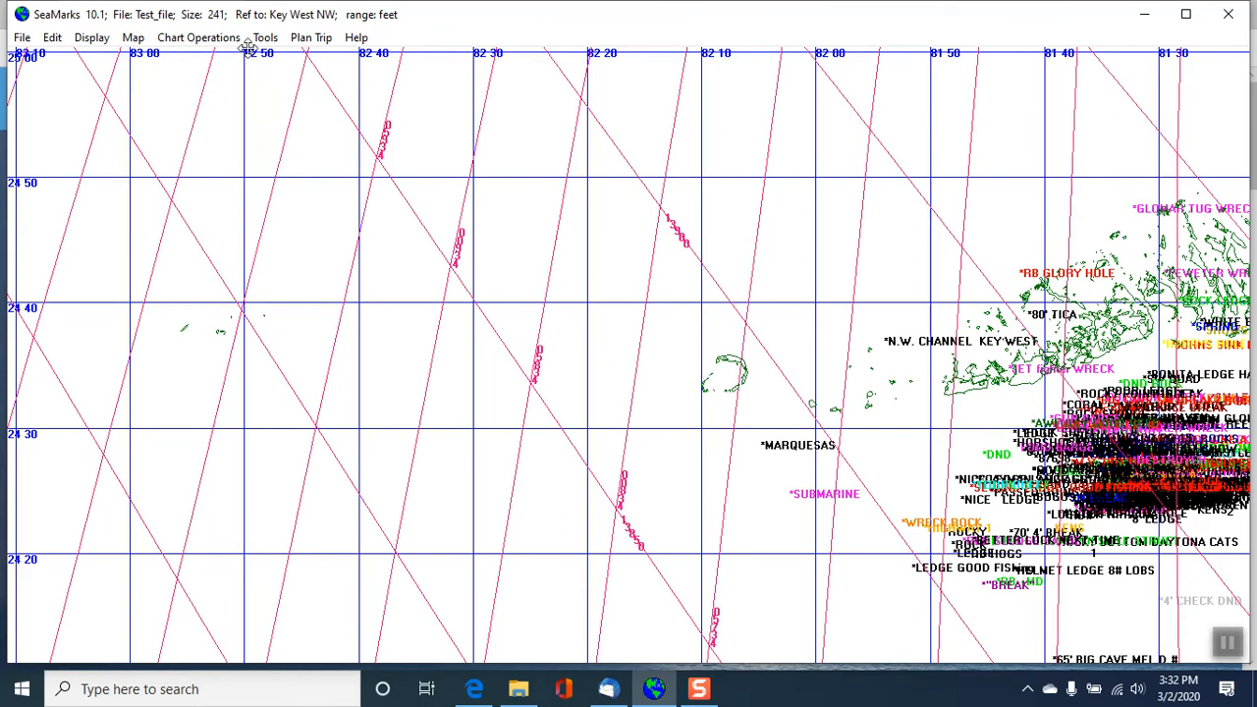
- Display range/bearing lines on the chart, using Key West NW as the reference
left_click(214, 37)
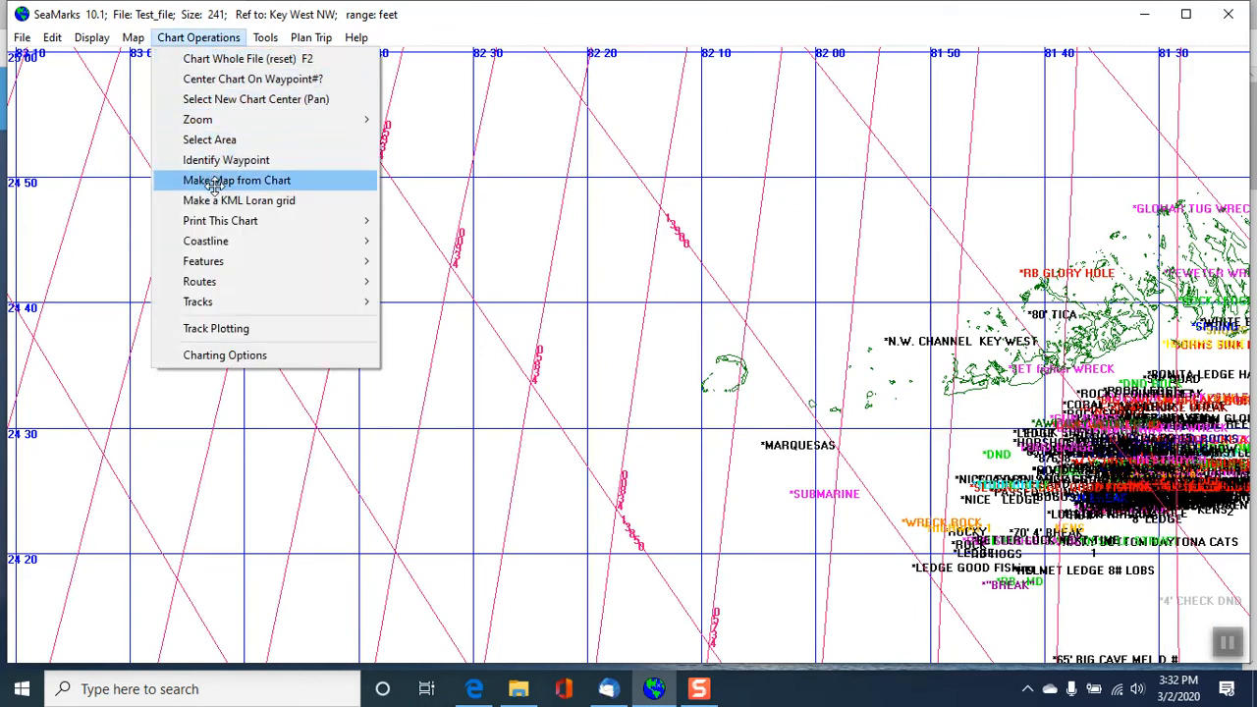
left_click(227, 355)
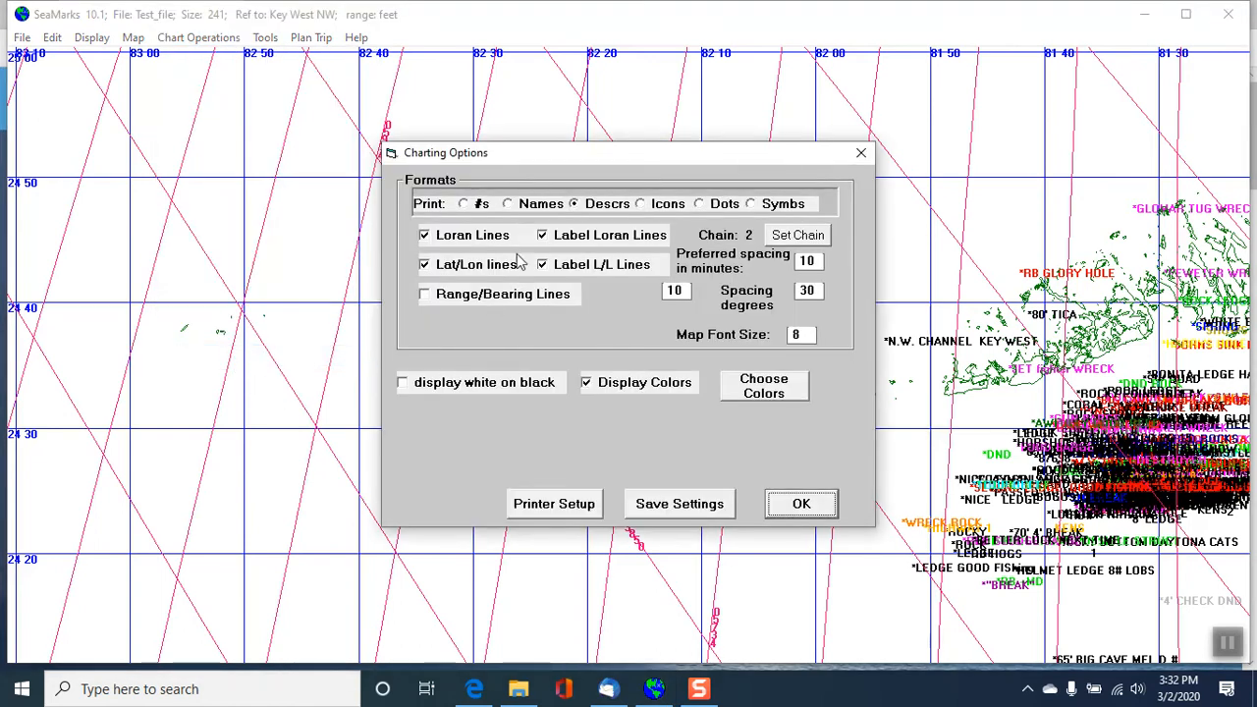
left_click(428, 298)
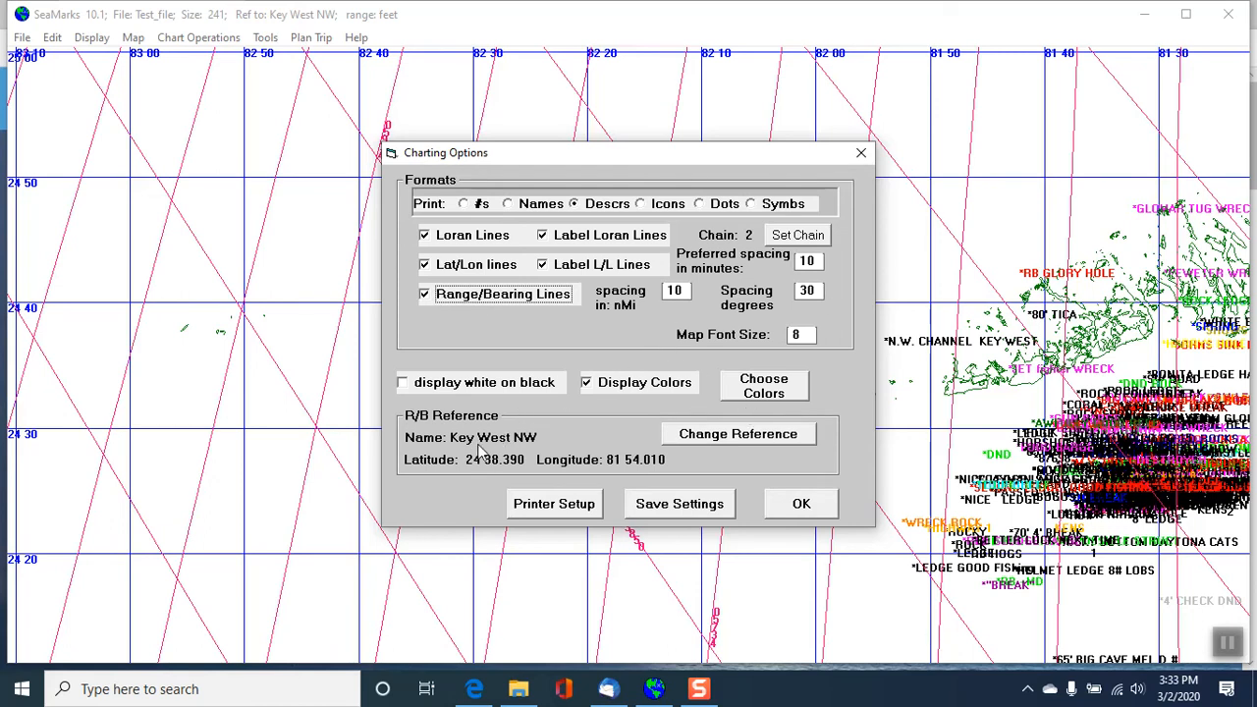
left_click(811, 506)
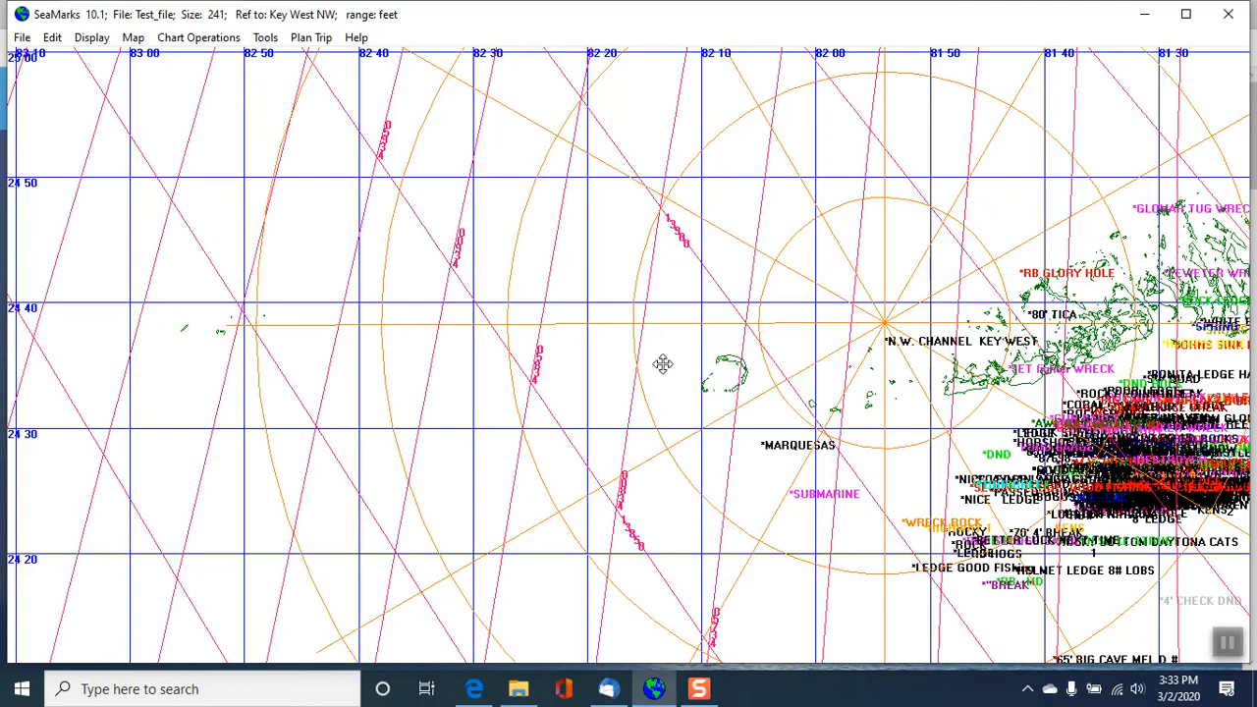
- Turn off the range/bearing lines and the Loran lines in the charting options
left_click(201, 39)
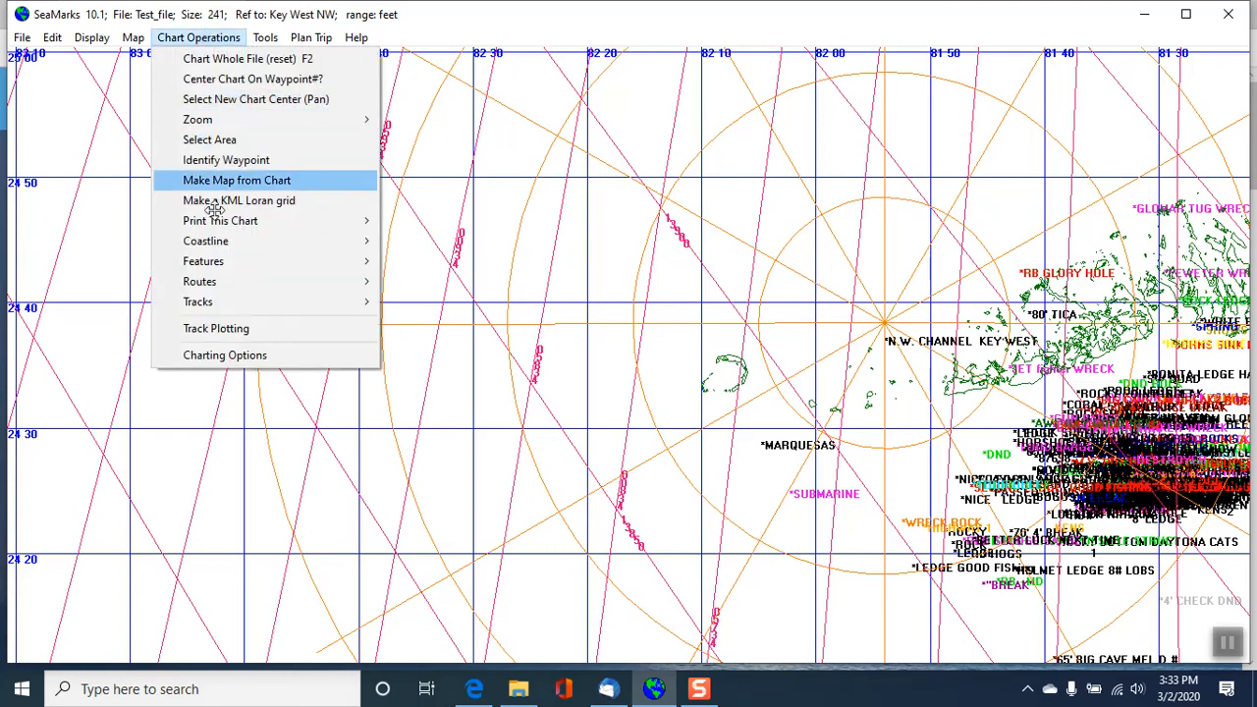
left_click(247, 355)
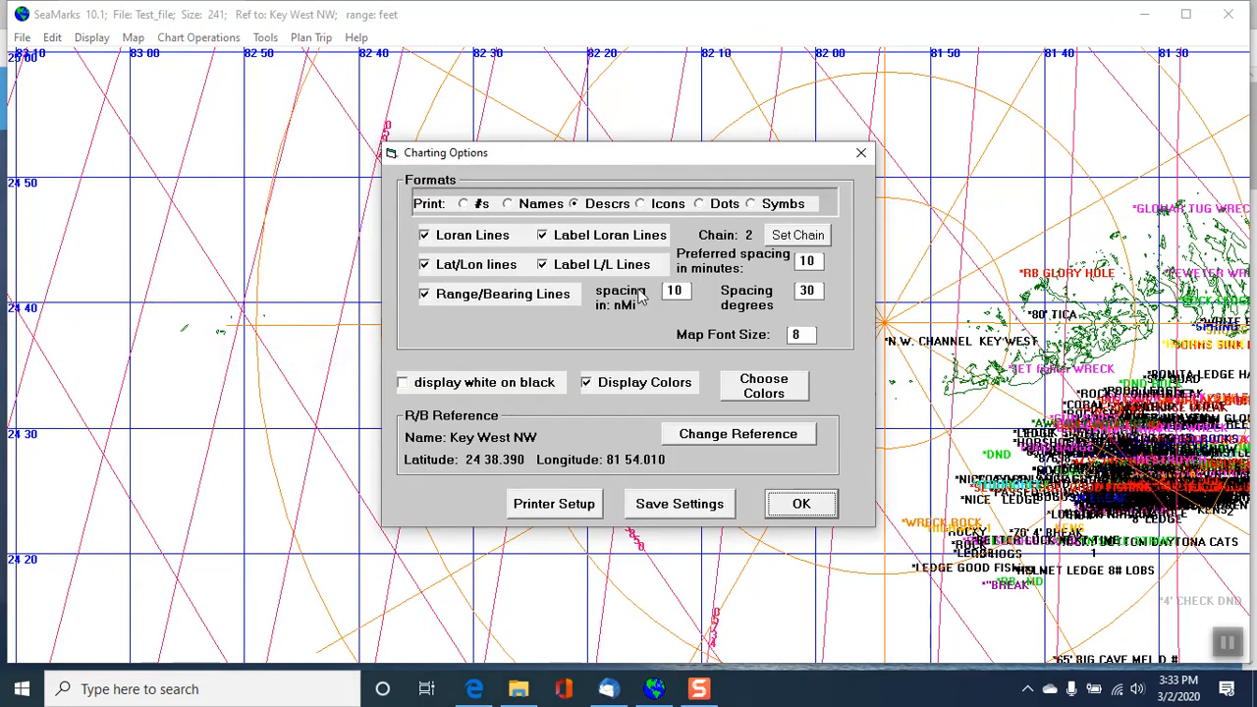
left_click(424, 295)
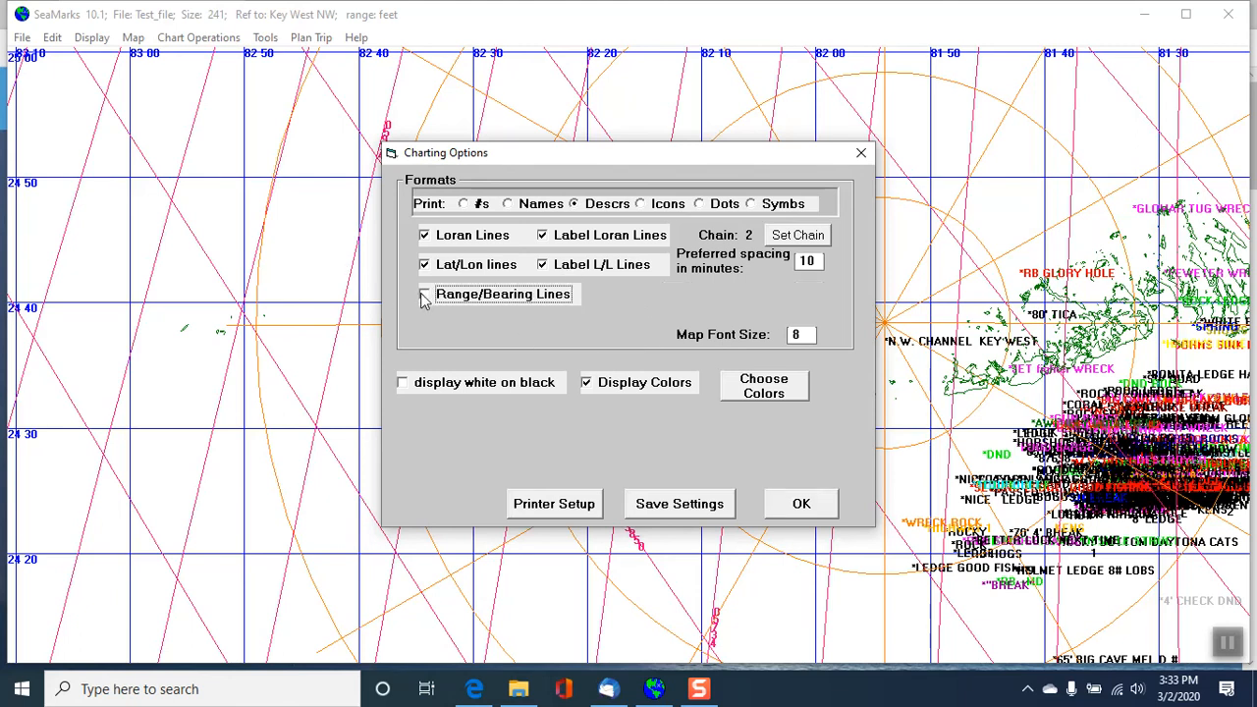
left_click(436, 240)
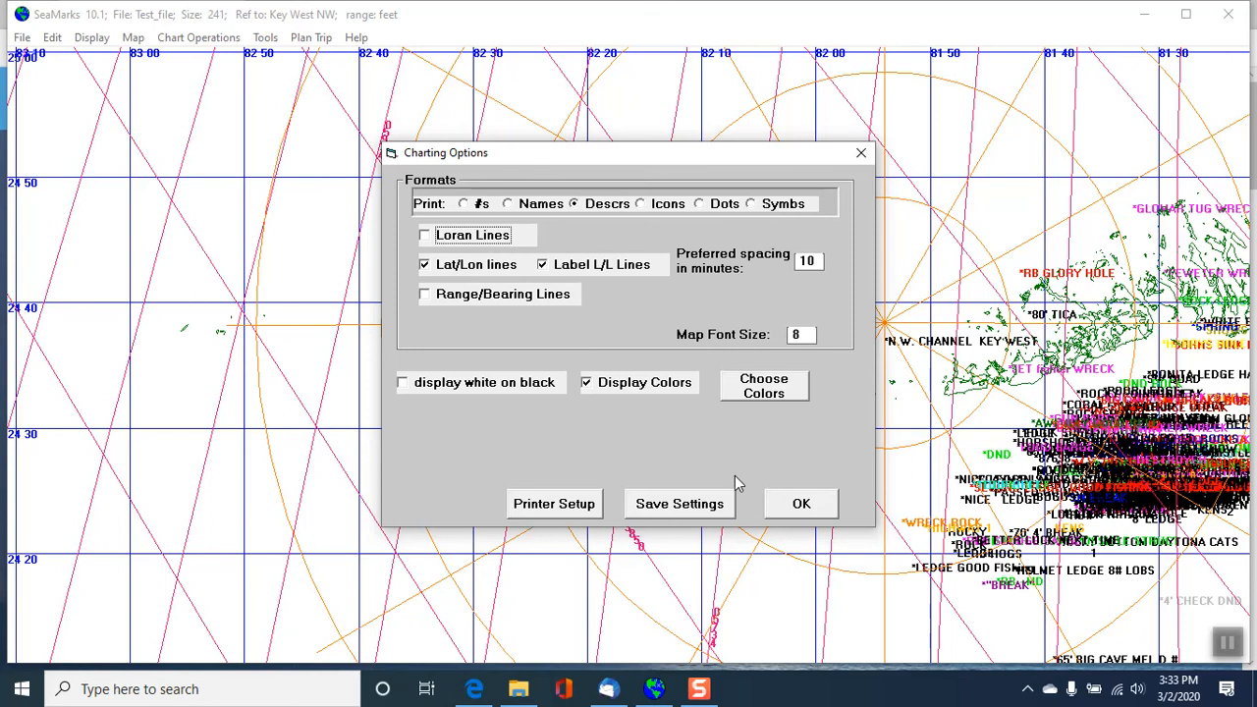
- Review the color choices for the chart items and apply the chart with color display turned off
left_click(783, 390)
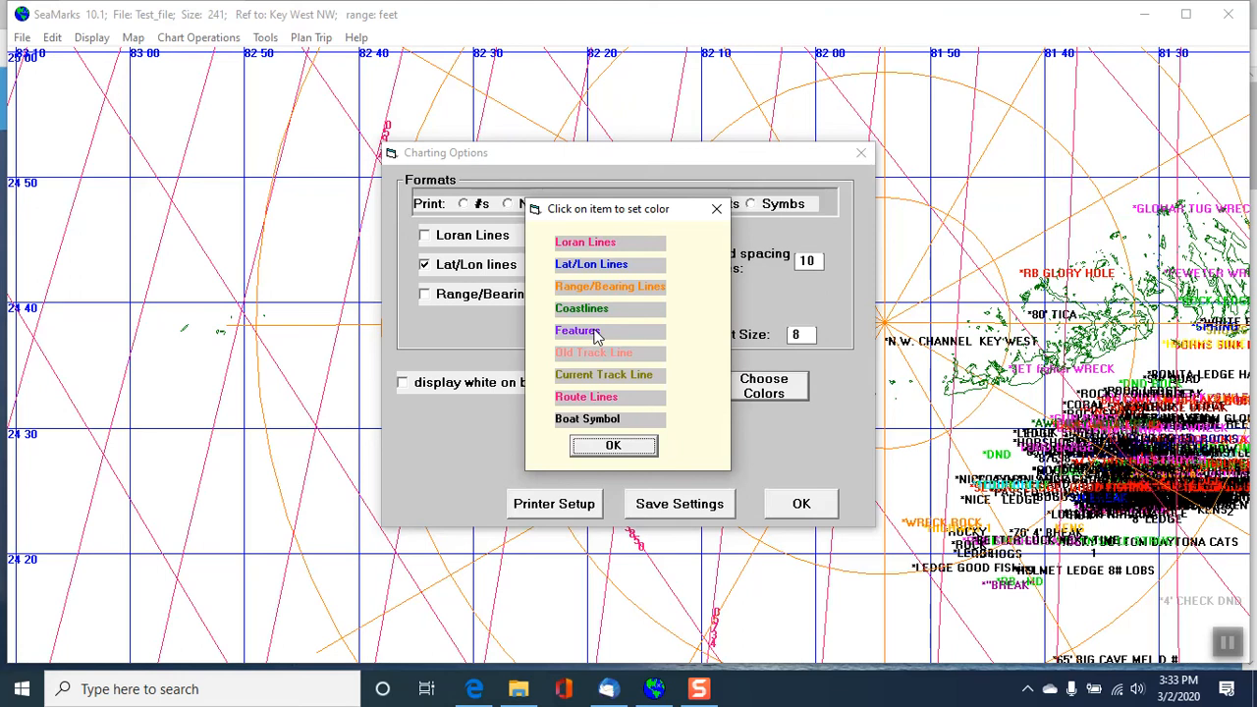
left_click(613, 447)
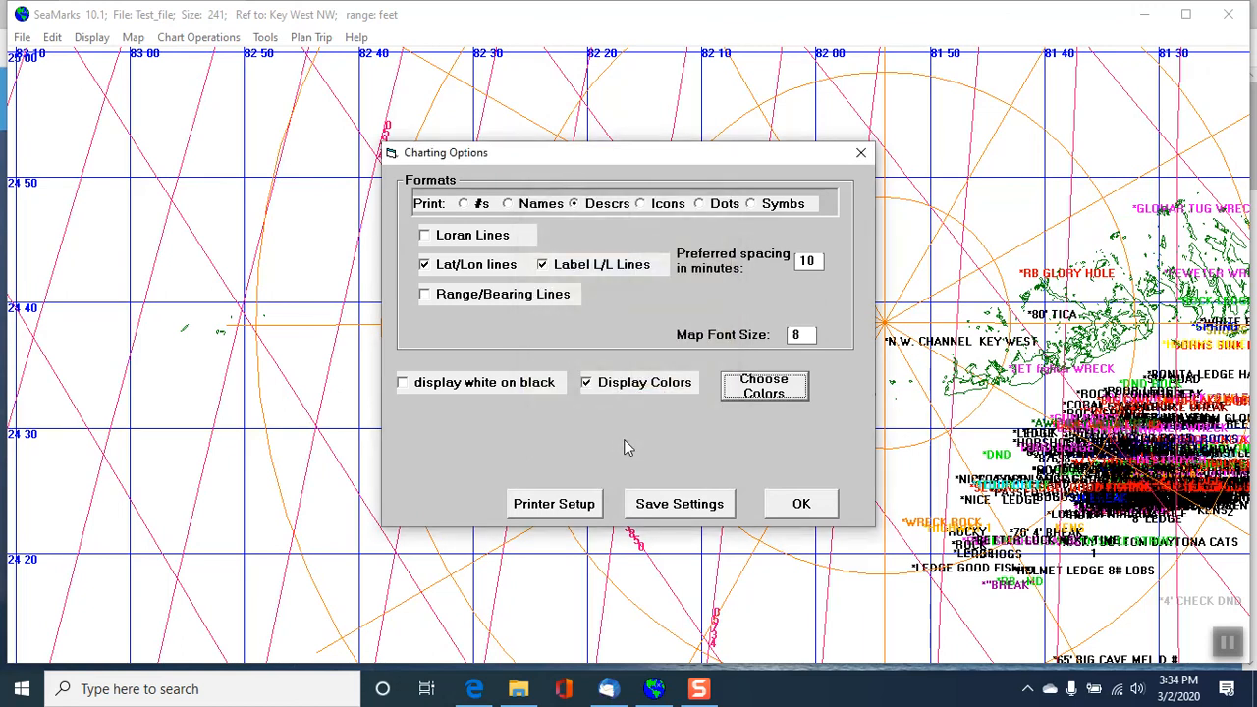
left_click(589, 384)
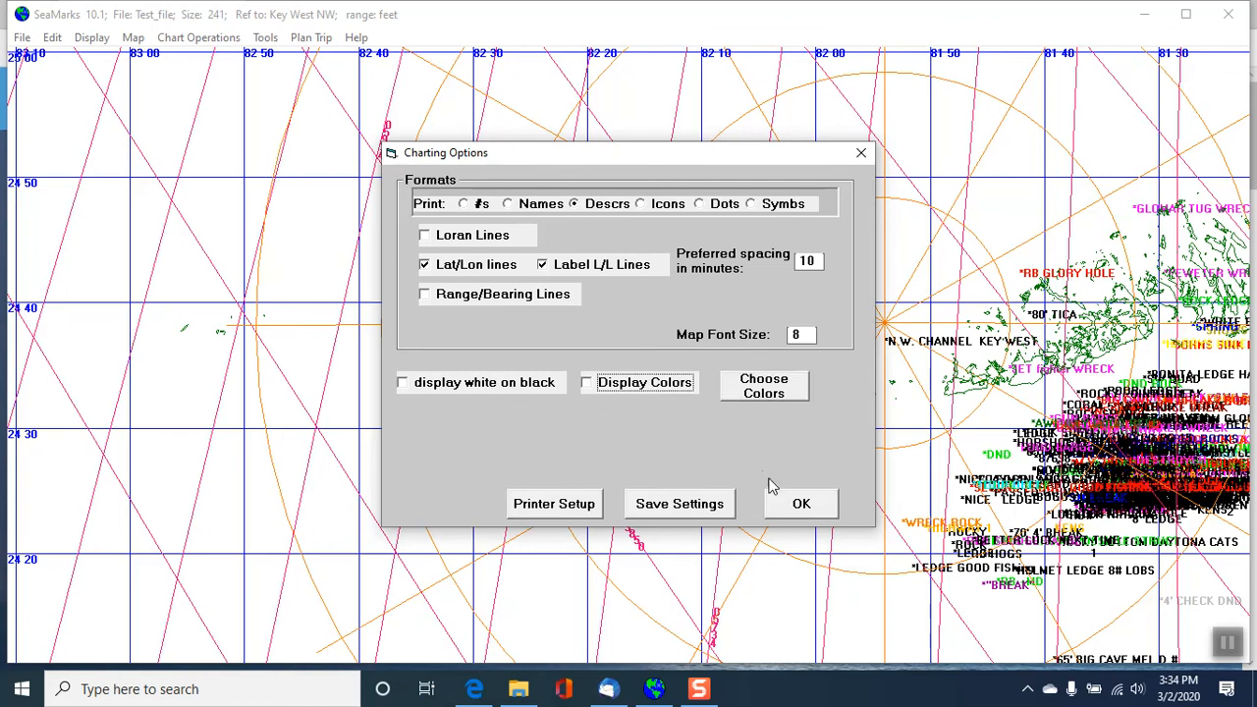
left_click(795, 504)
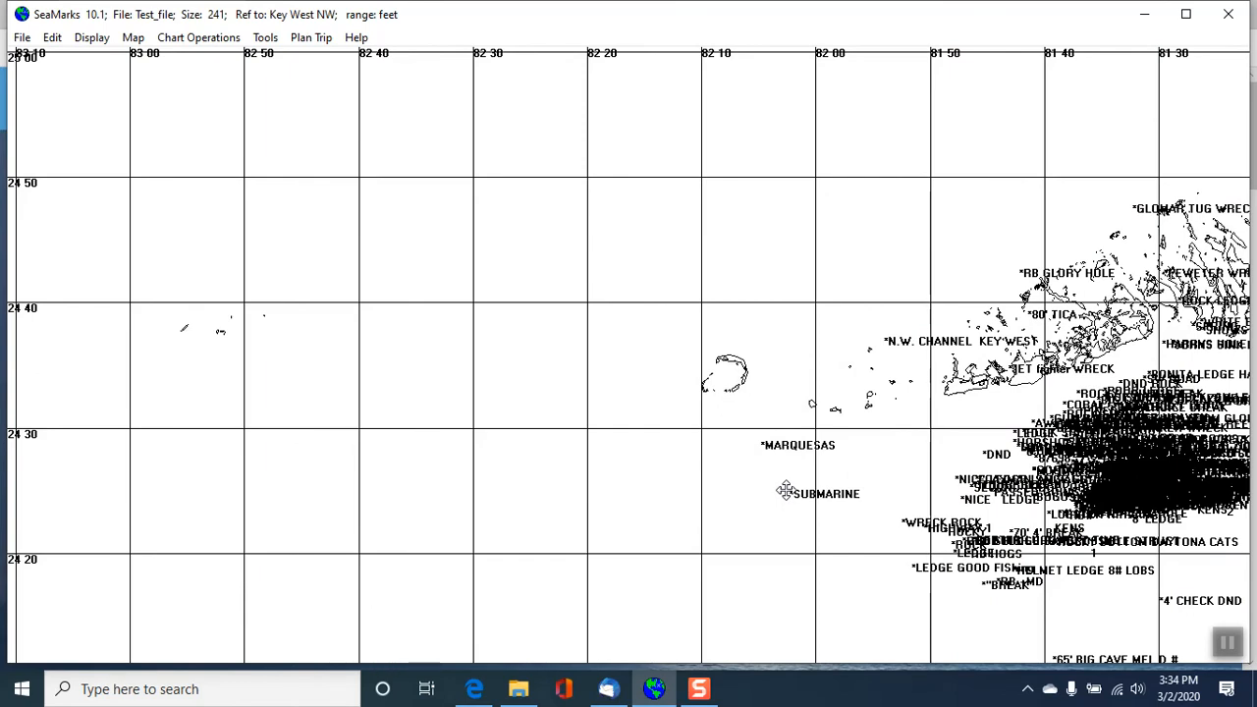
- Turn color display back on and show the chart as white on black
left_click(217, 39)
left_click(258, 356)
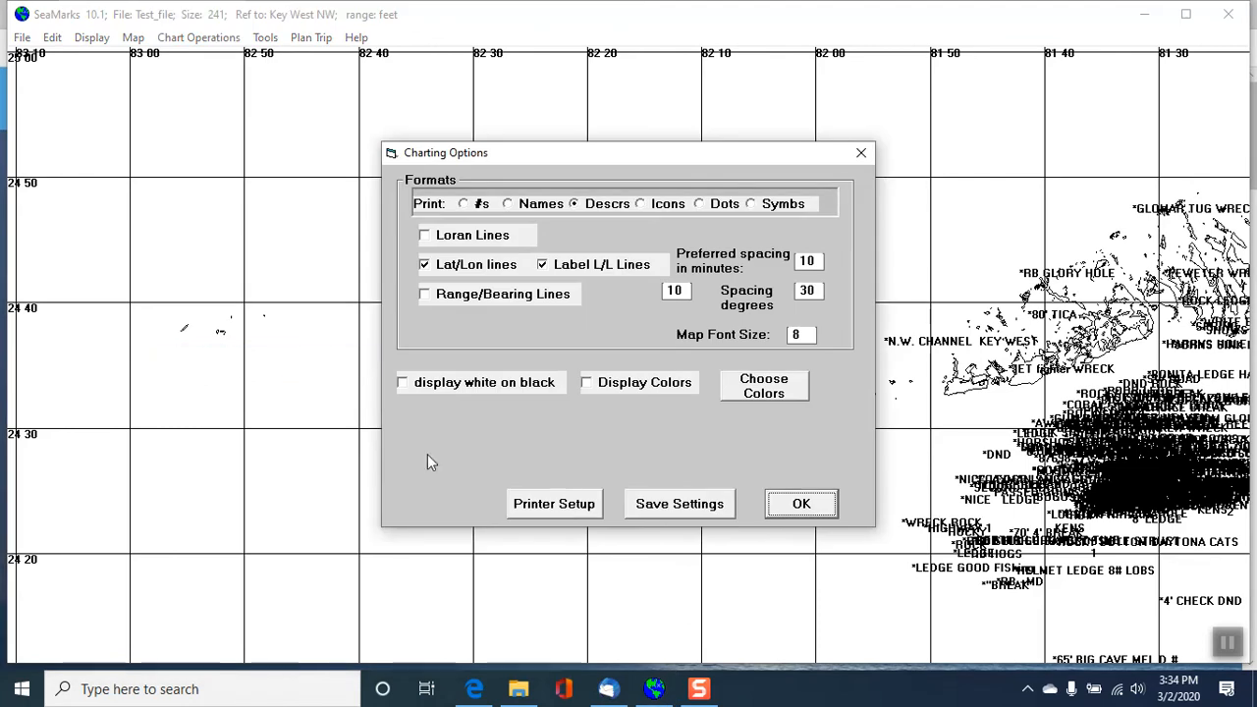
left_click(586, 384)
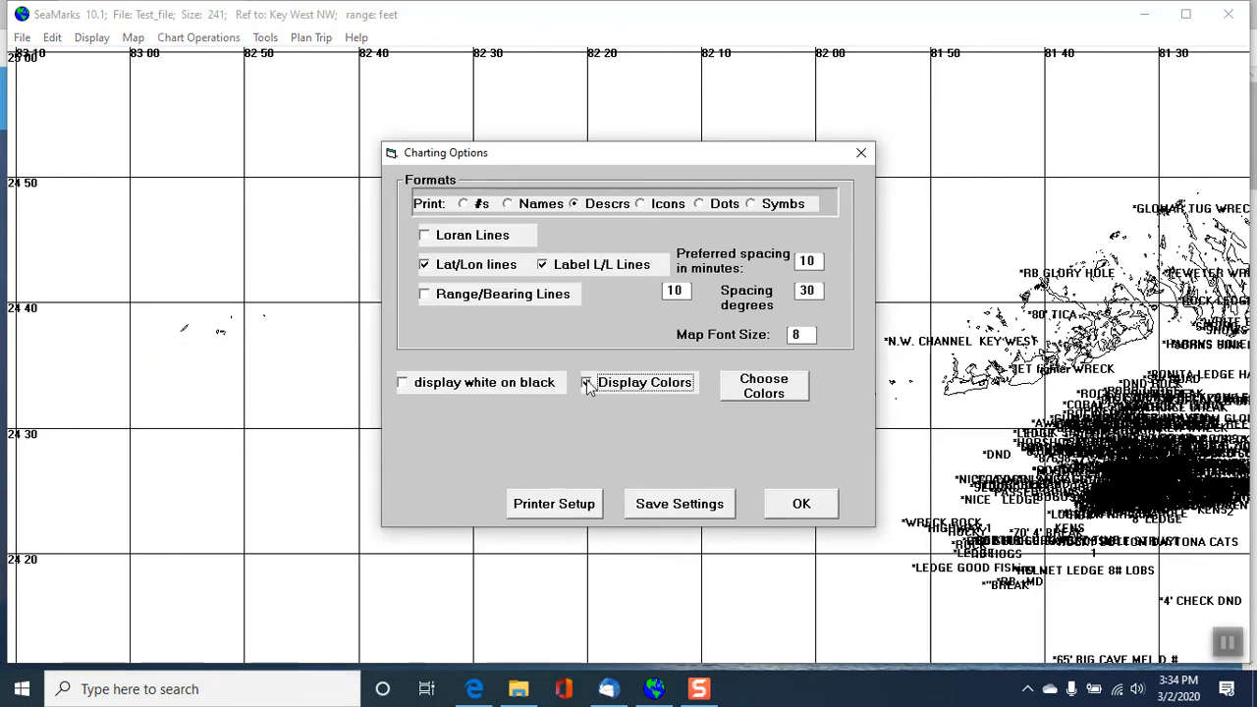
left_click(404, 384)
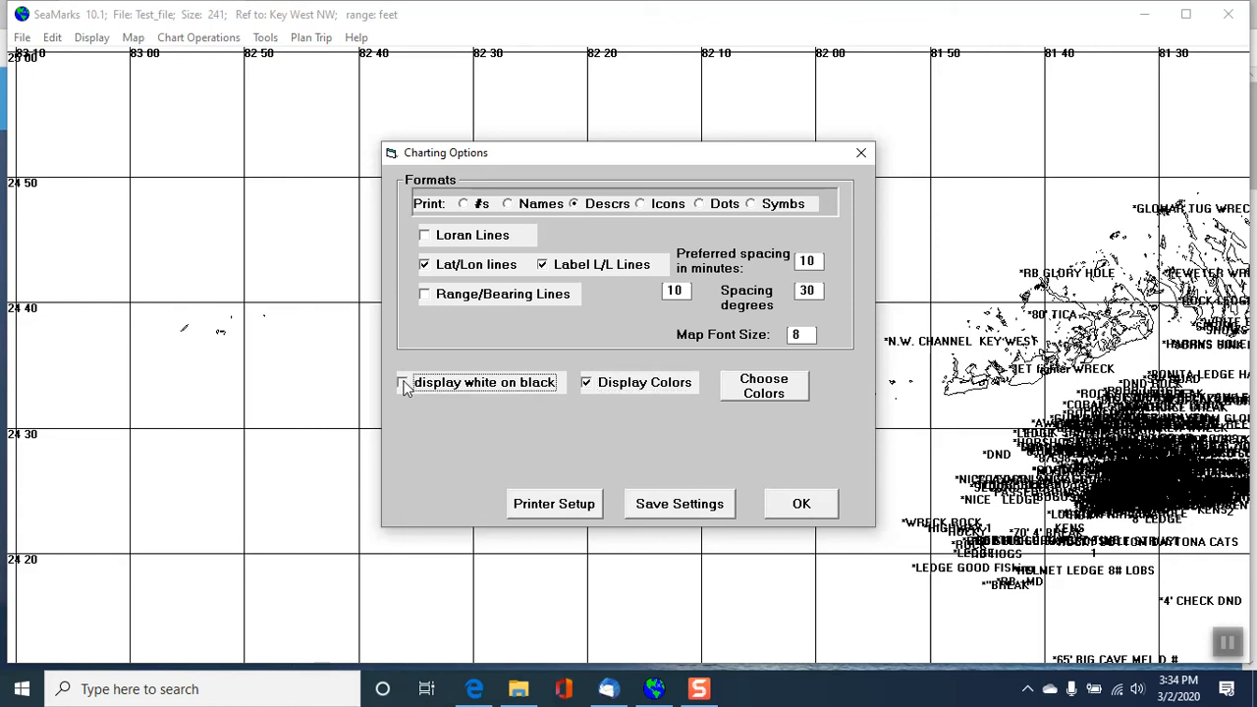
left_click(801, 504)
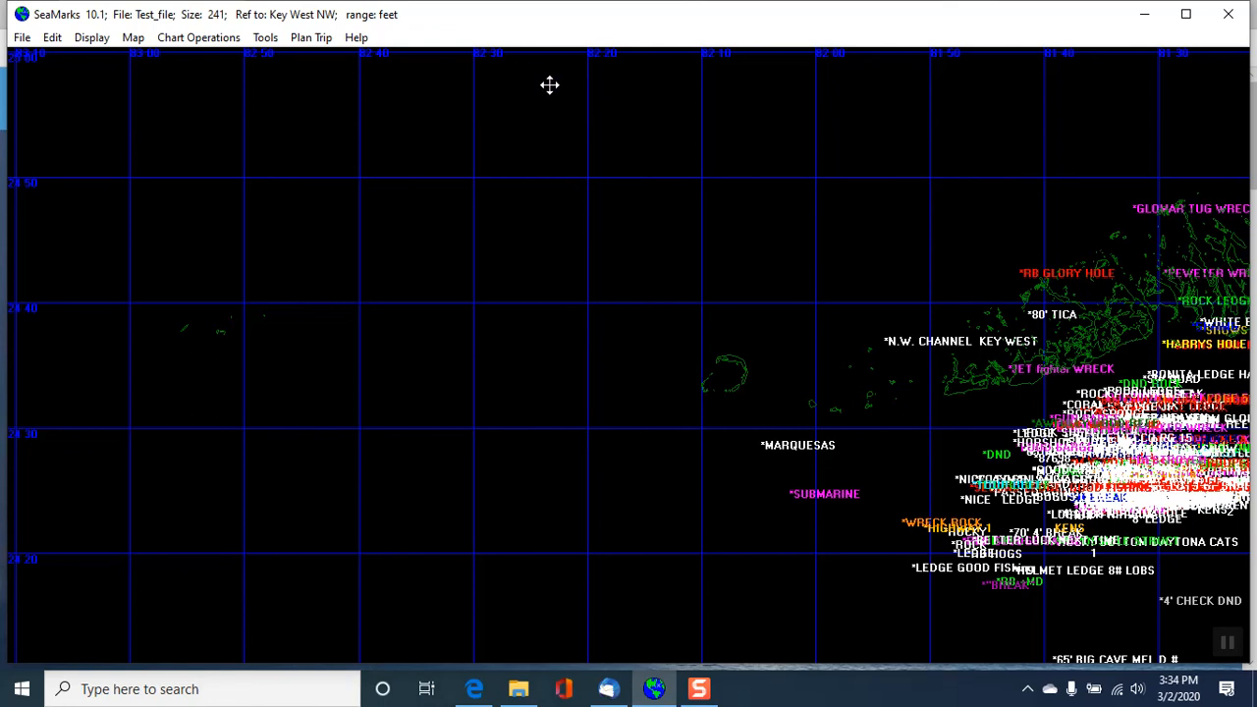
- Turn off the white on black display for the chart
left_click(131, 38)
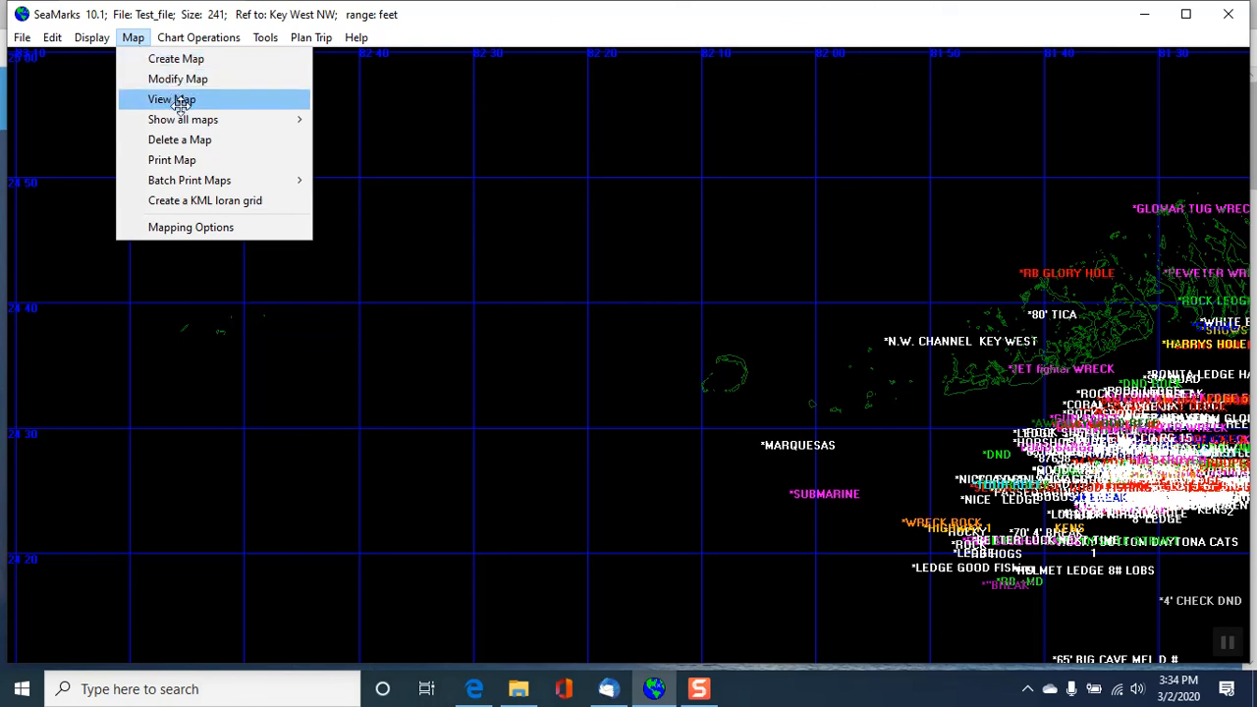
mouse_move(182, 121)
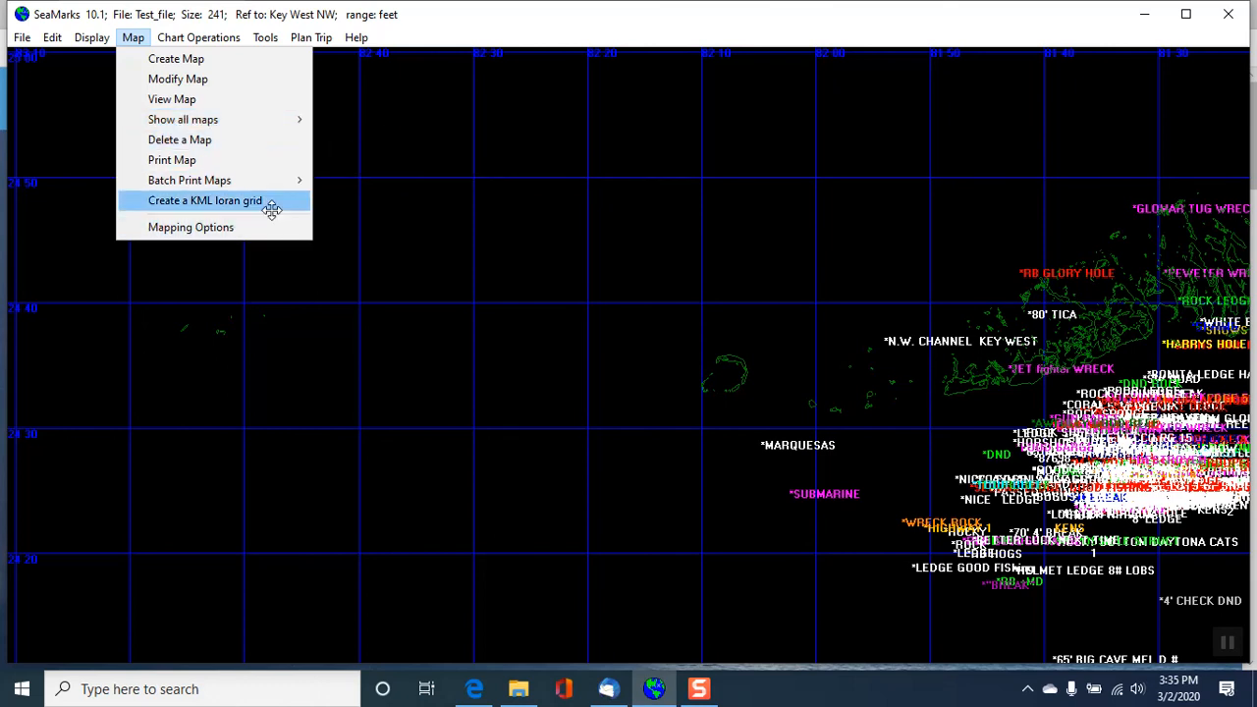
mouse_move(200, 37)
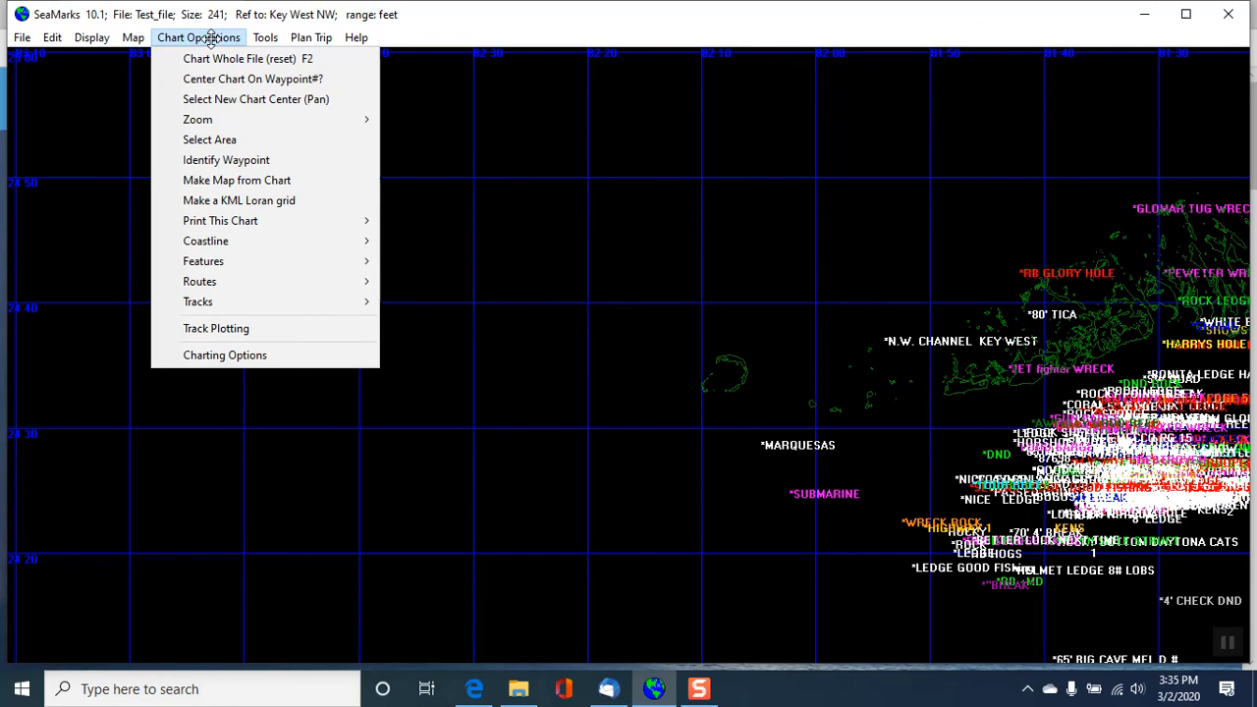
left_click(240, 355)
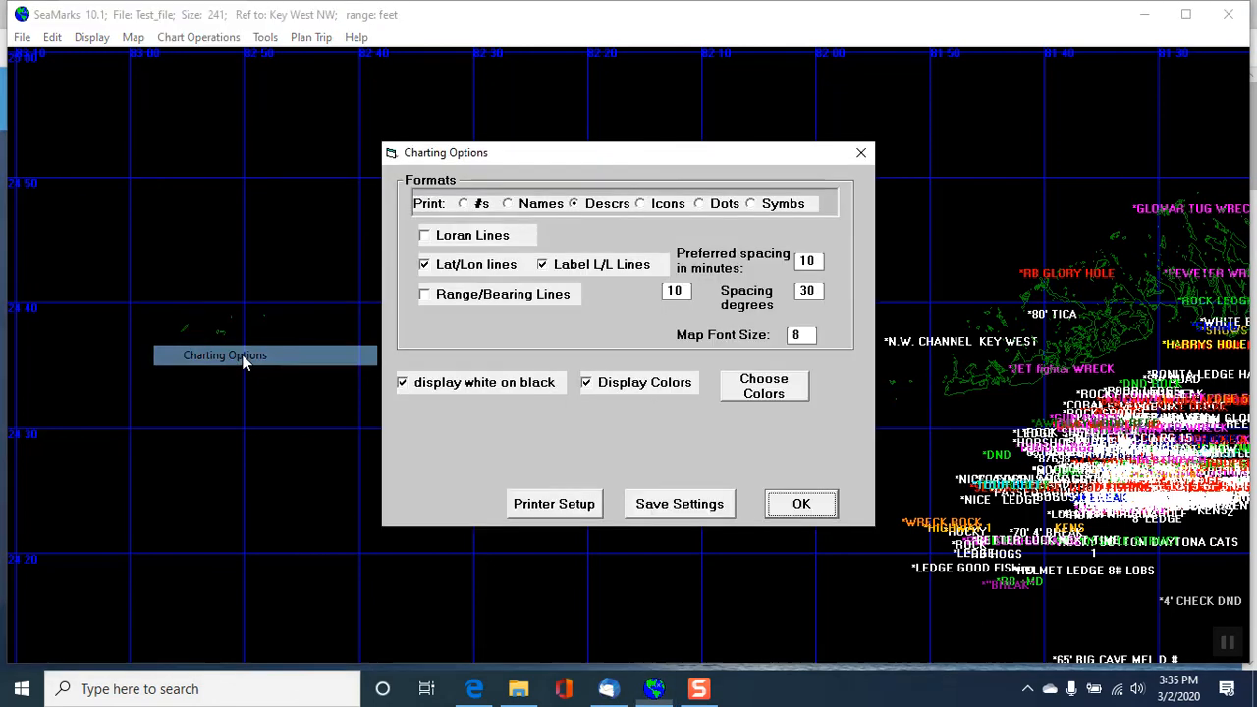
left_click(401, 384)
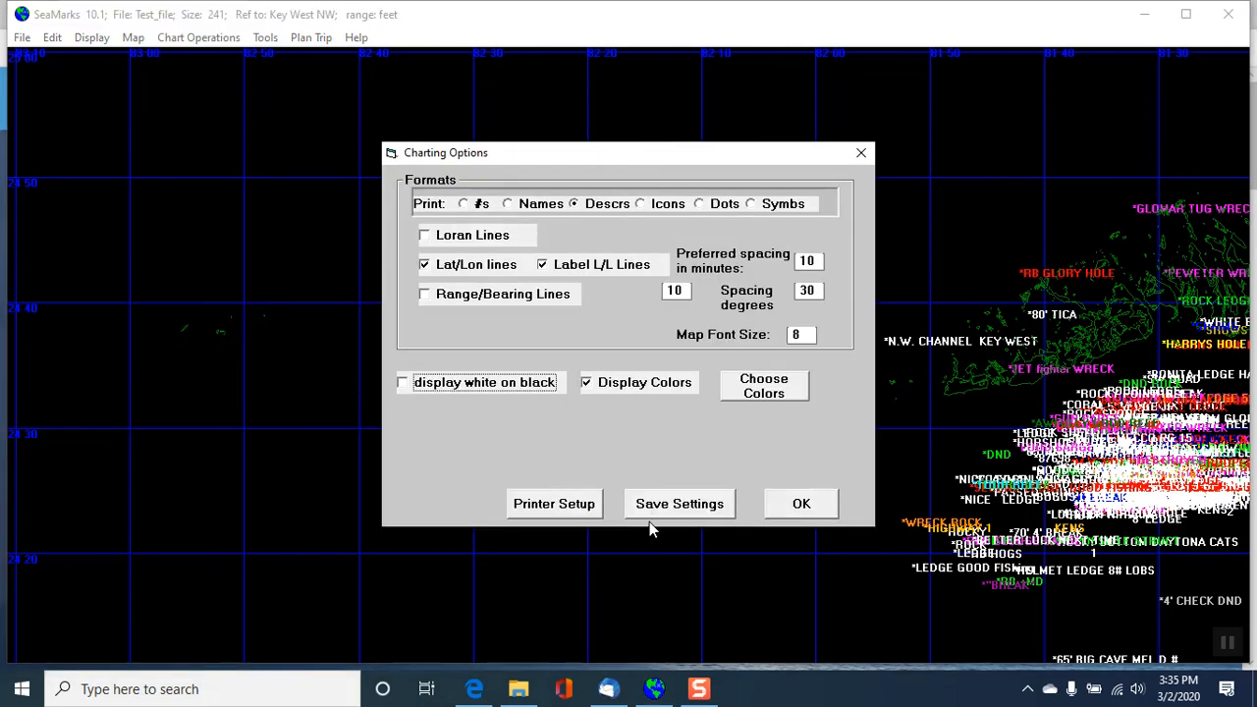
left_click(801, 504)
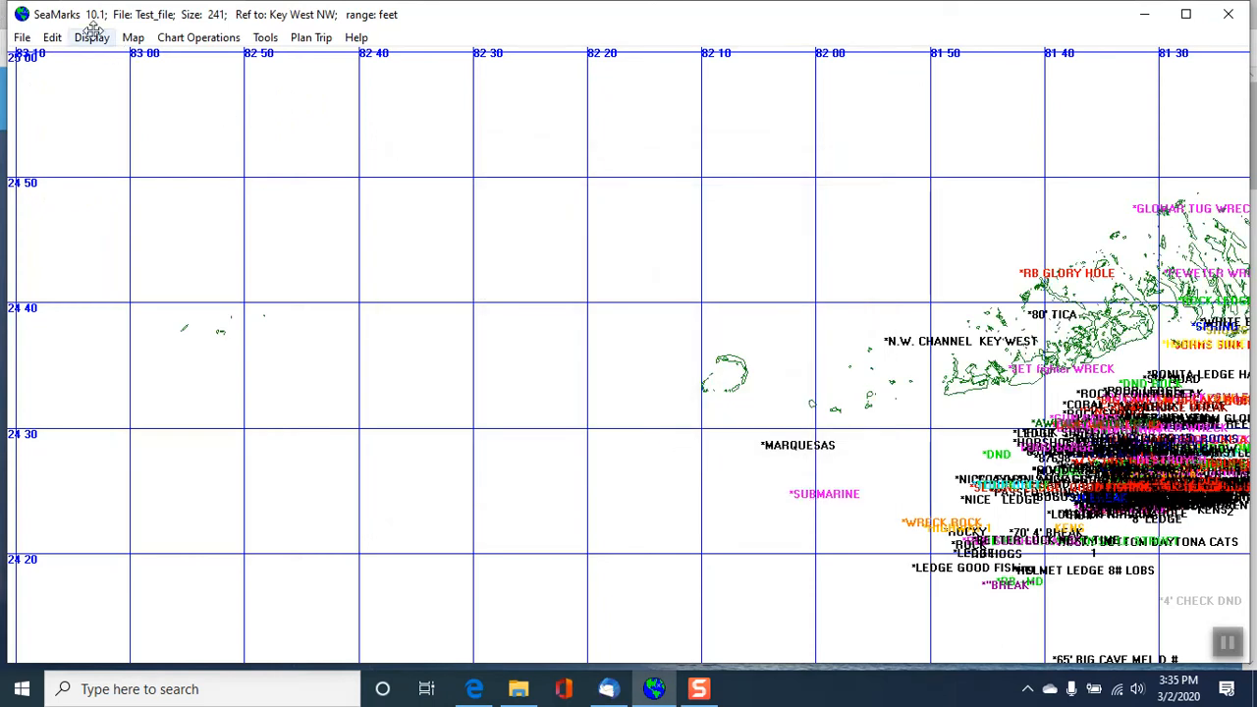
- Start showing all maps by NOAA charts and select the chart file 1114A_1.KAP in the SeaMarks folder
left_click(133, 37)
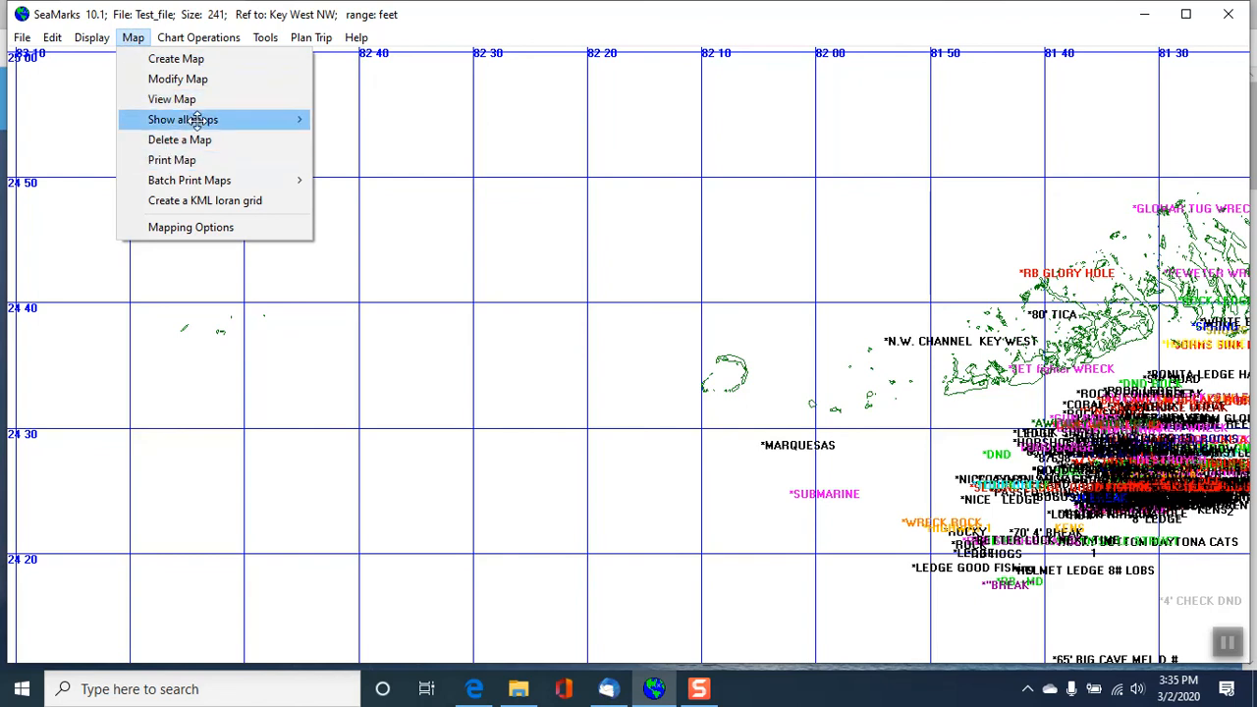
mouse_move(245, 118)
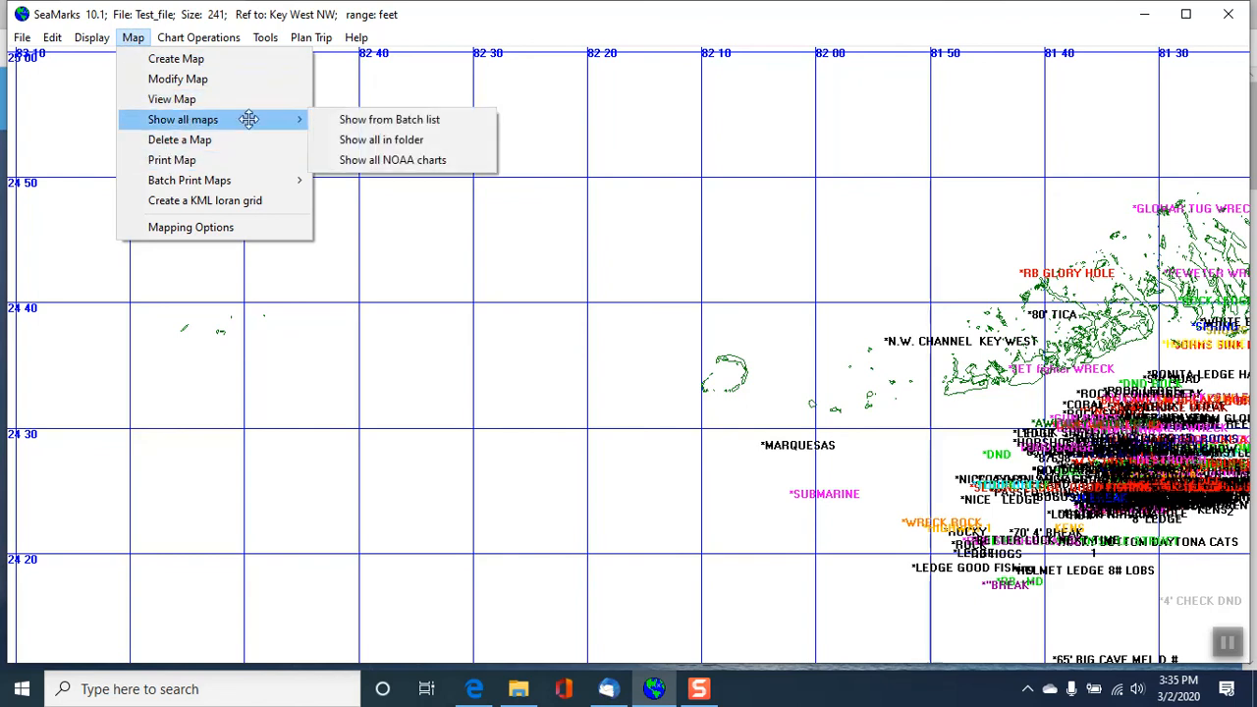
left_click(376, 162)
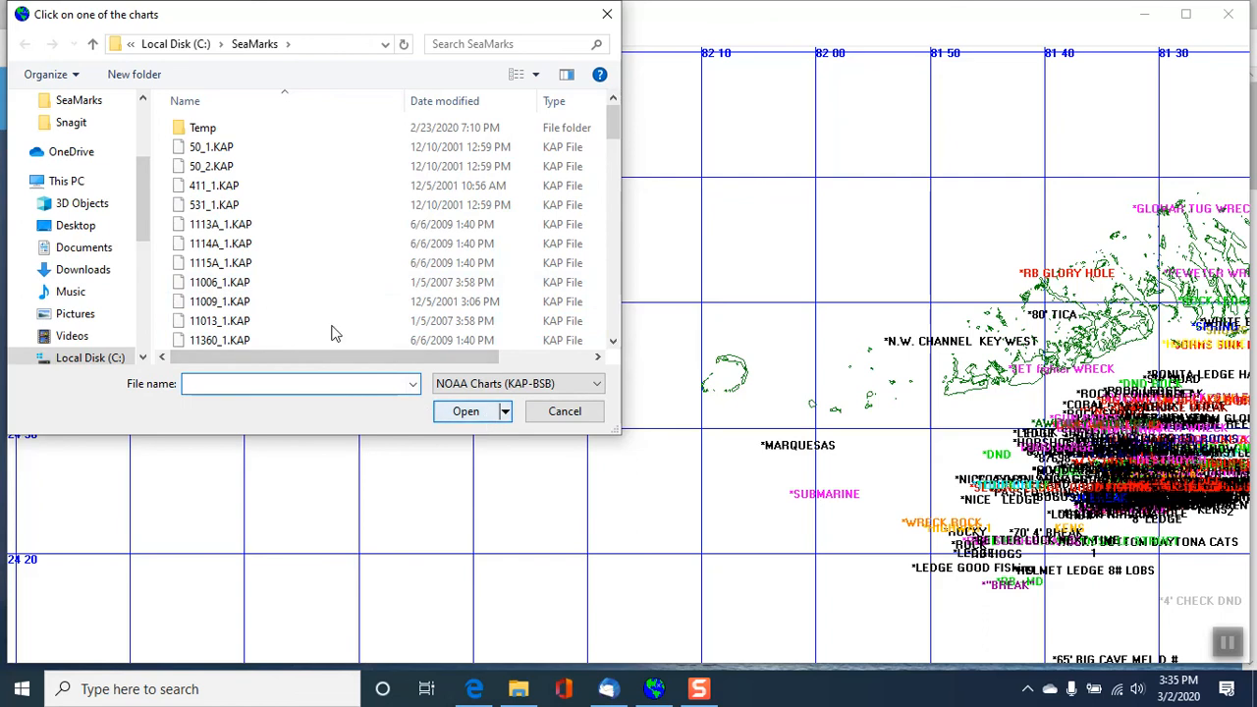
left_click(229, 248)
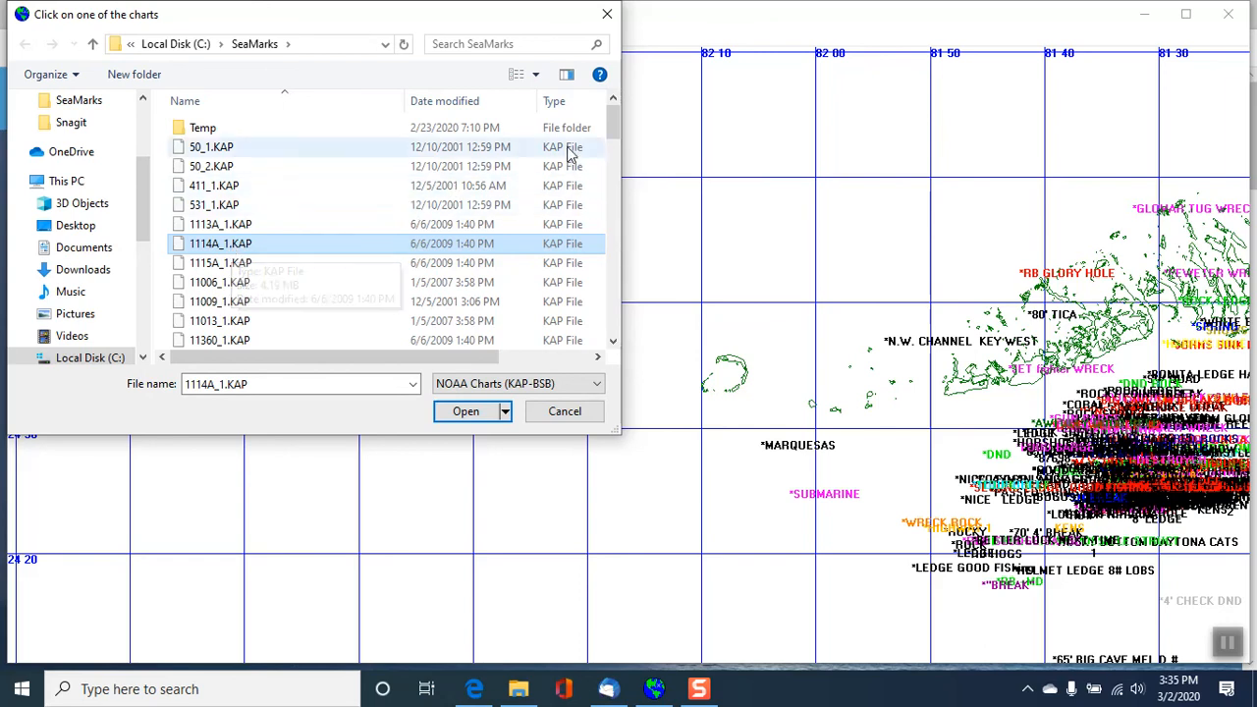
- Switch the chart file type to NOS-GEO, look through the listed files, and open 1114A_1.KAP to outline the chart areas
left_click_drag(613, 115, 607, 299)
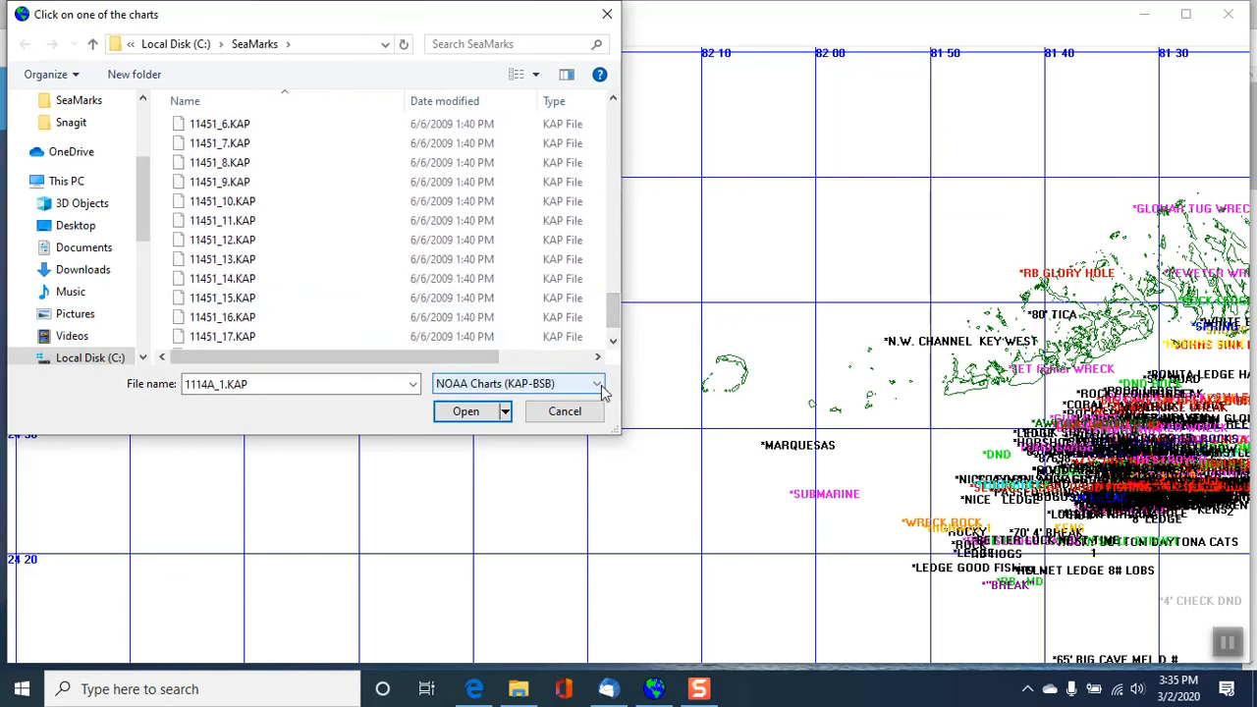
left_click(593, 386)
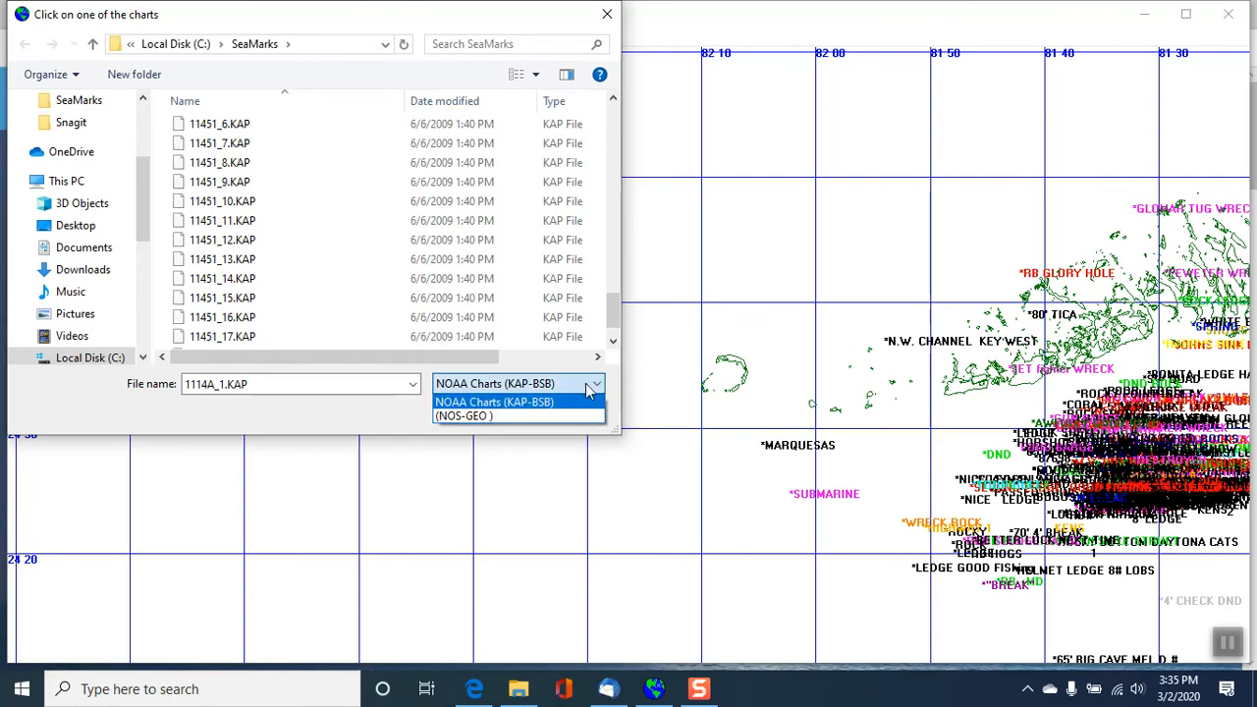
left_click(493, 415)
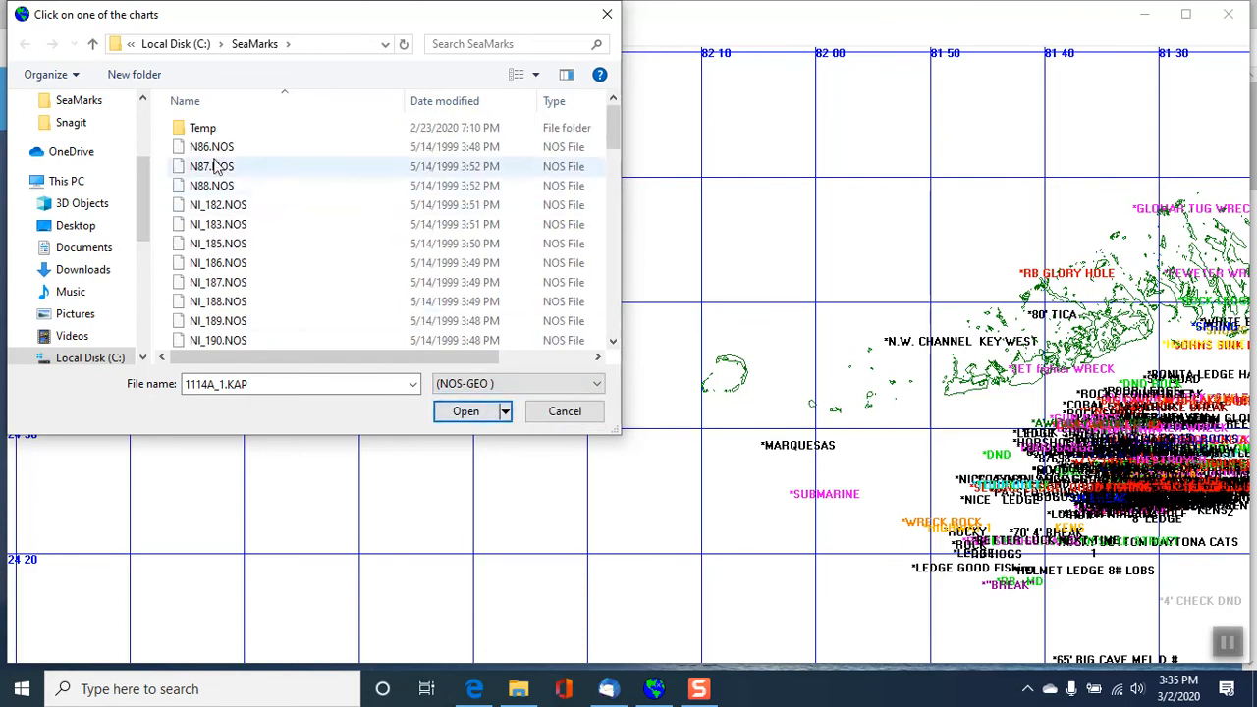
scroll(613, 141, "down", 1)
left_click_drag(613, 141, 602, 182)
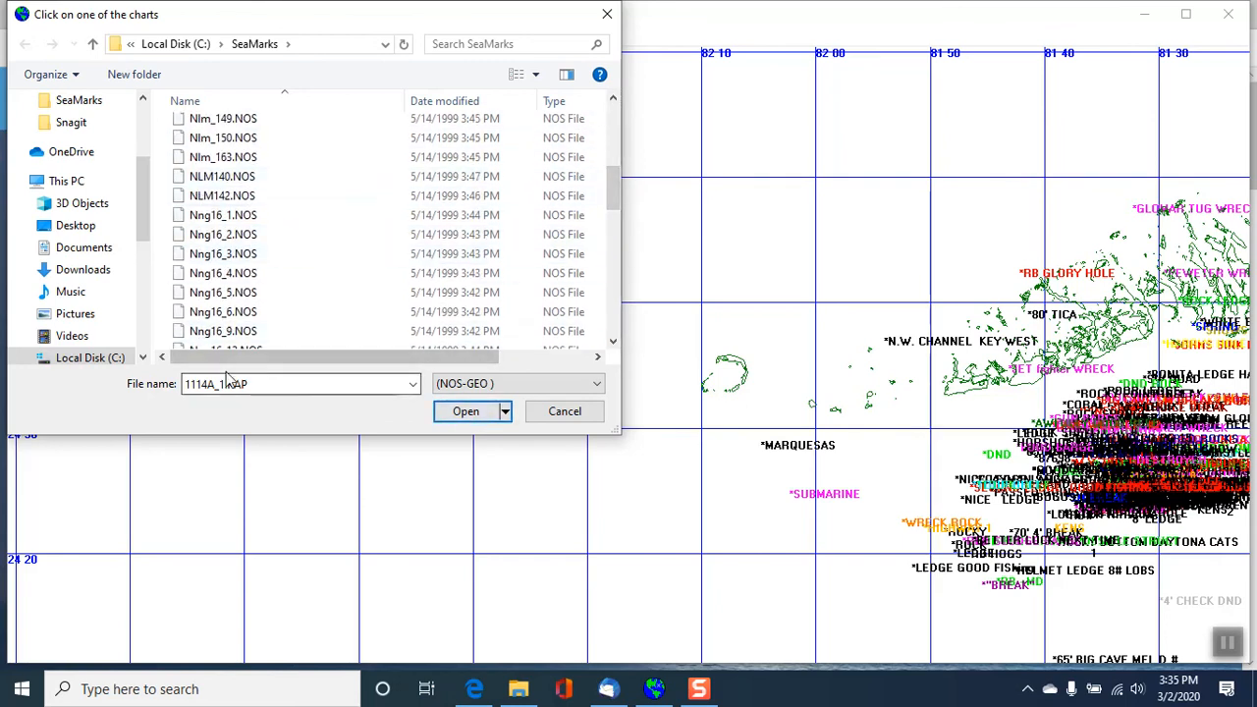
left_click(467, 412)
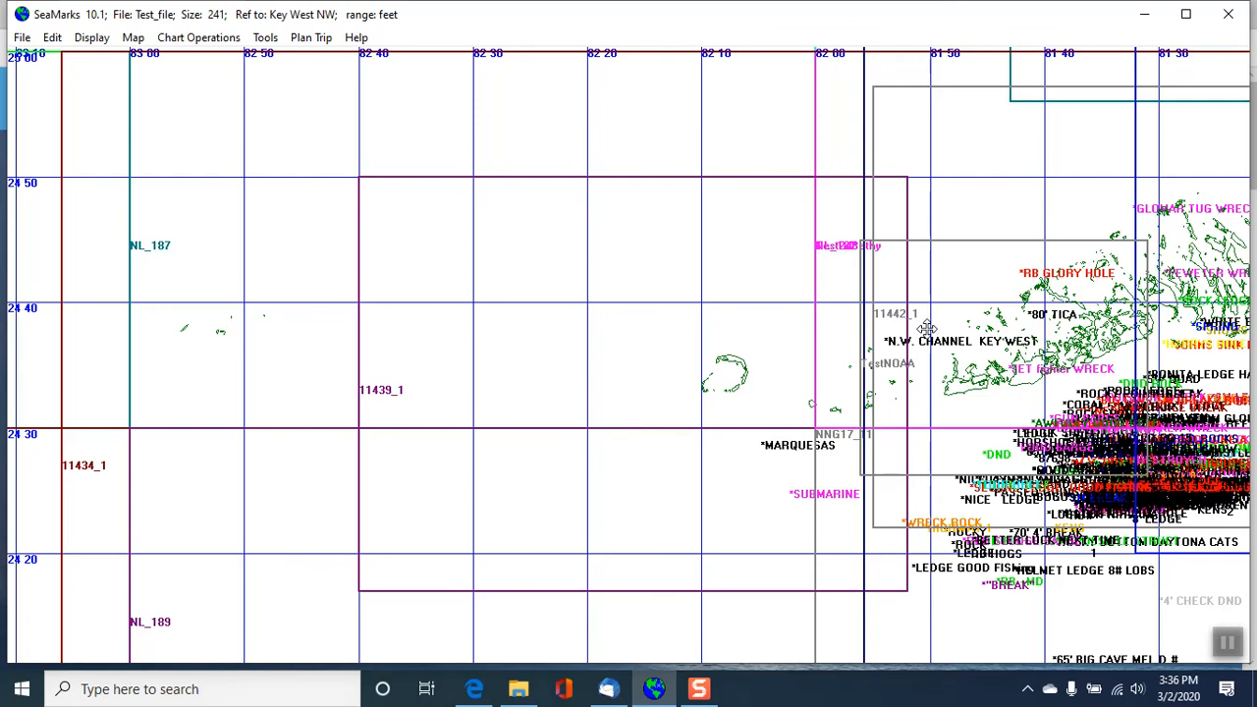
- Pan the chart east along the Keys and zoom out 5X to view the chart outlines over the wider region
key("Right")
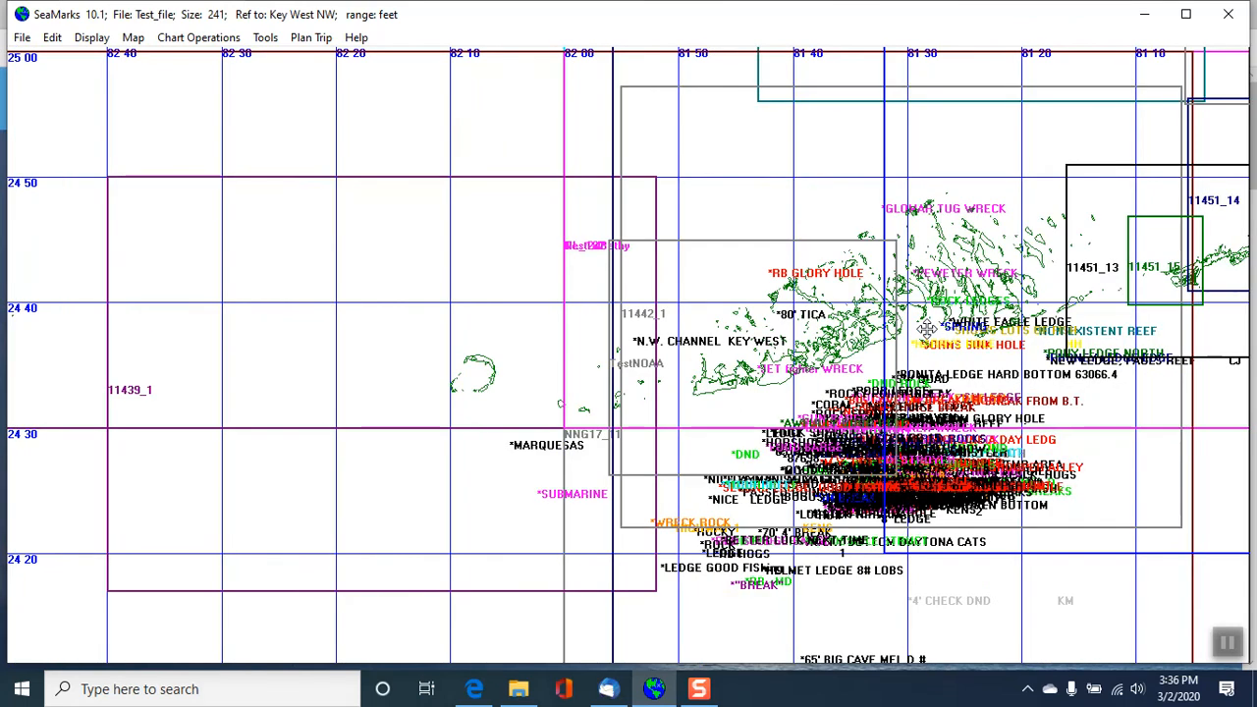
key("Right")
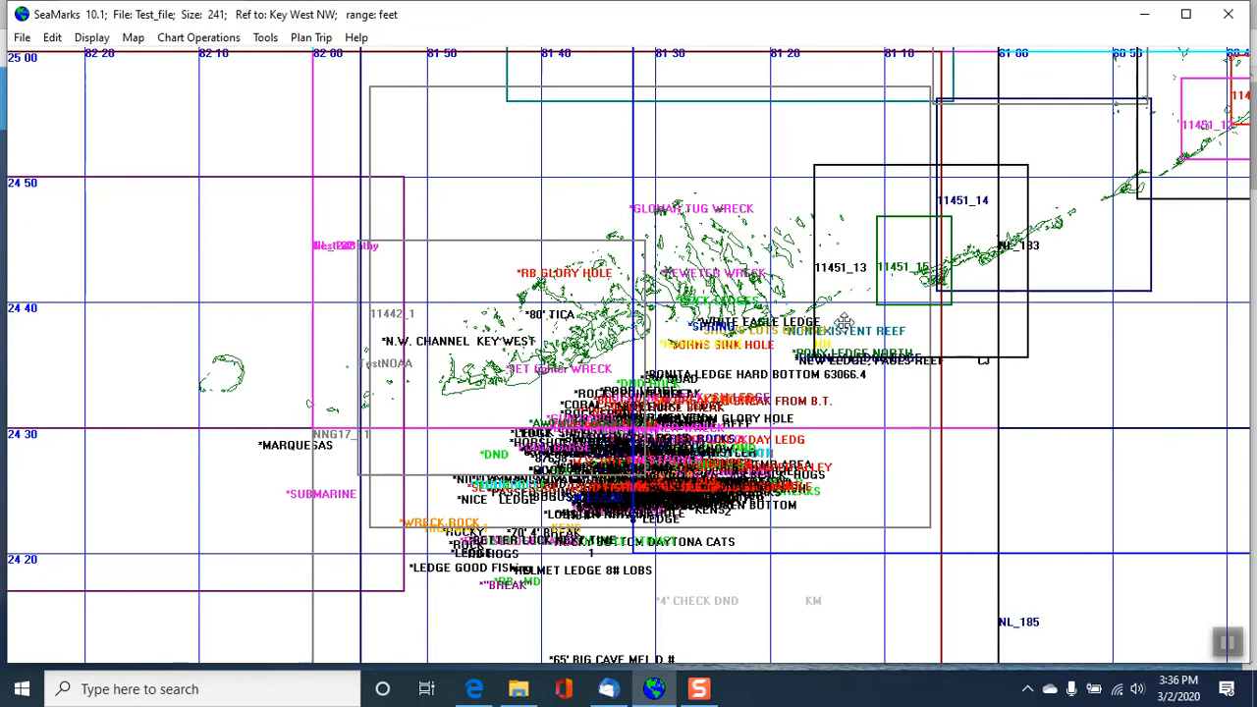
right_click(734, 161)
mouse_move(835, 234)
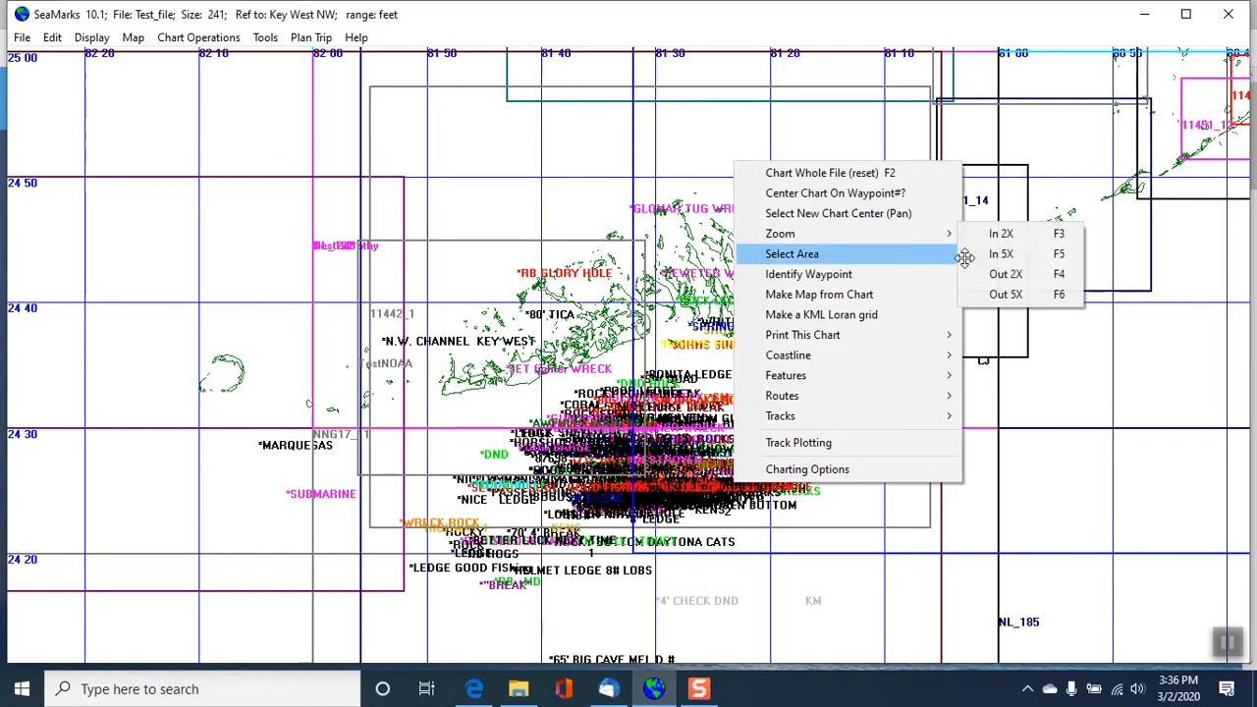
left_click(1011, 293)
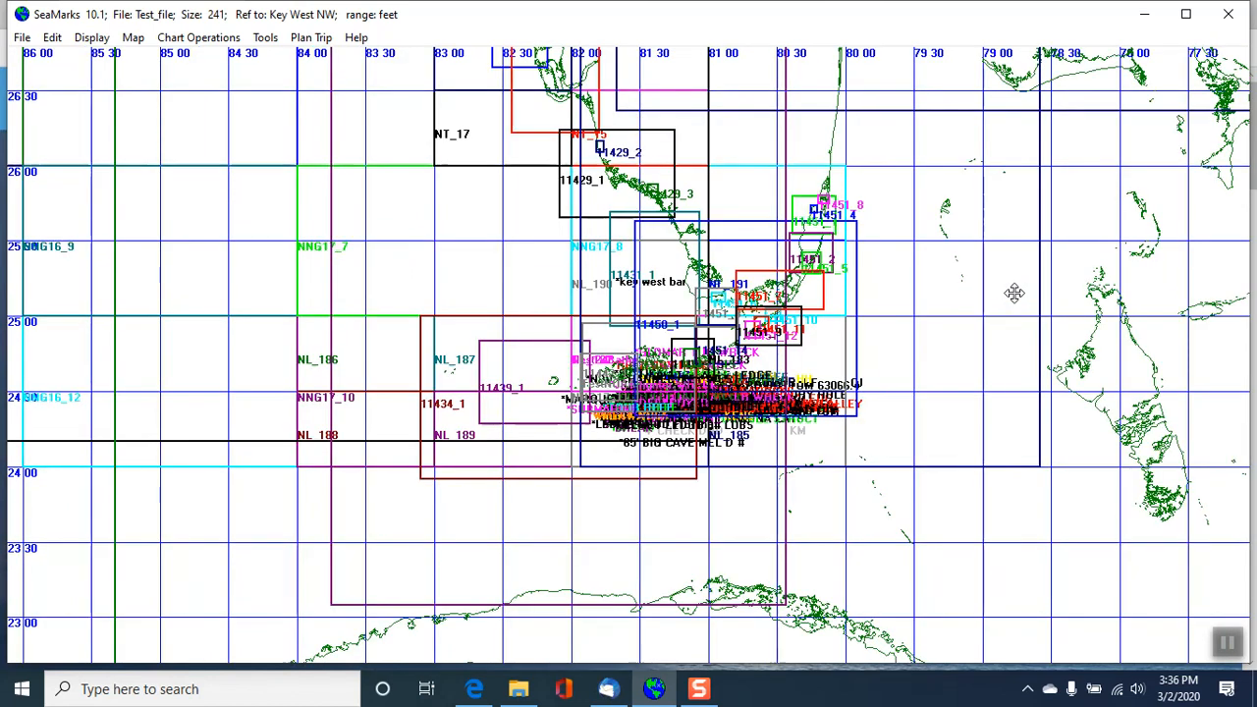